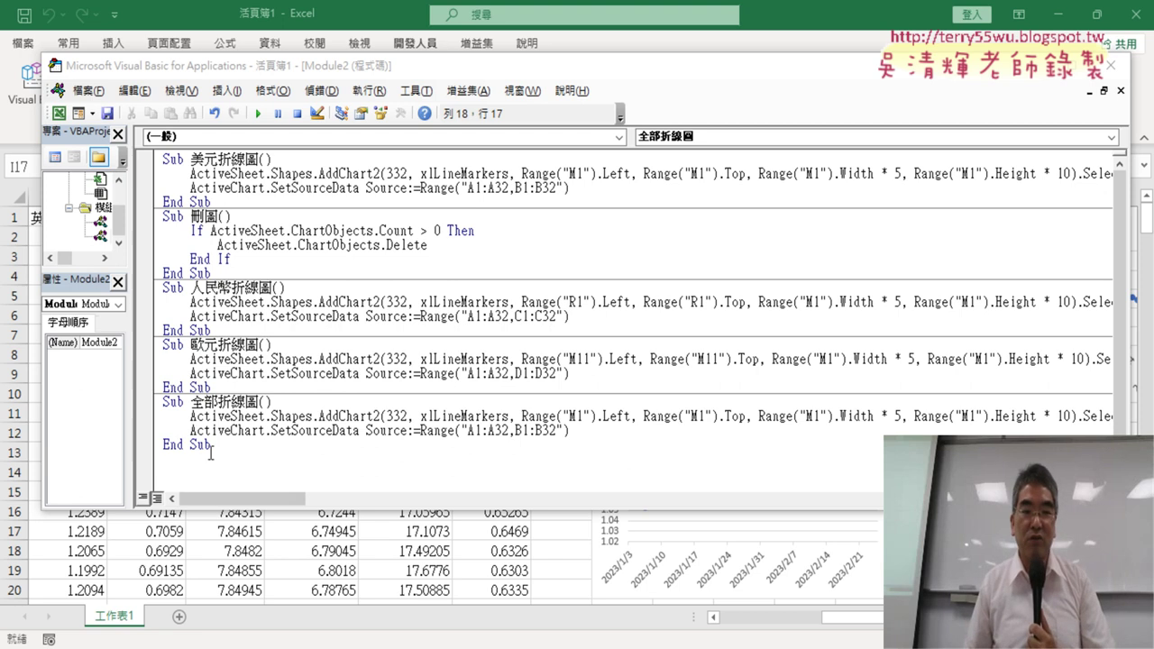
Highlight the 全部折線圖 macro and point out its M1 and R1 chart position references.
left_click_drag(210, 448, 162, 401)
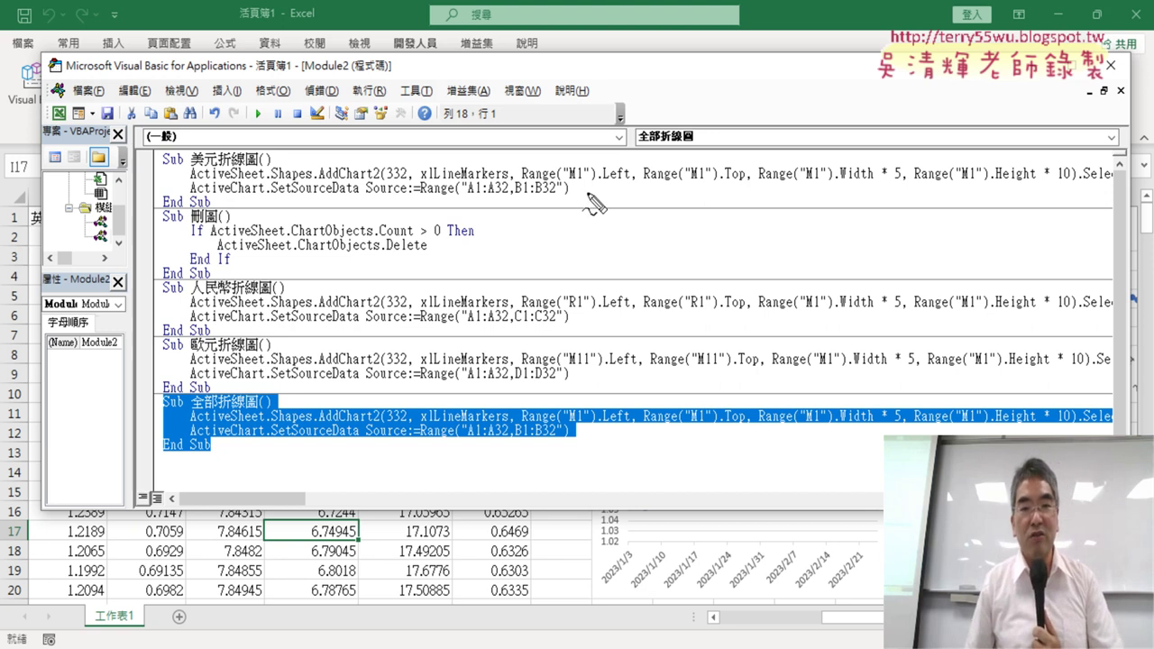
left_click_drag(568, 165, 582, 187)
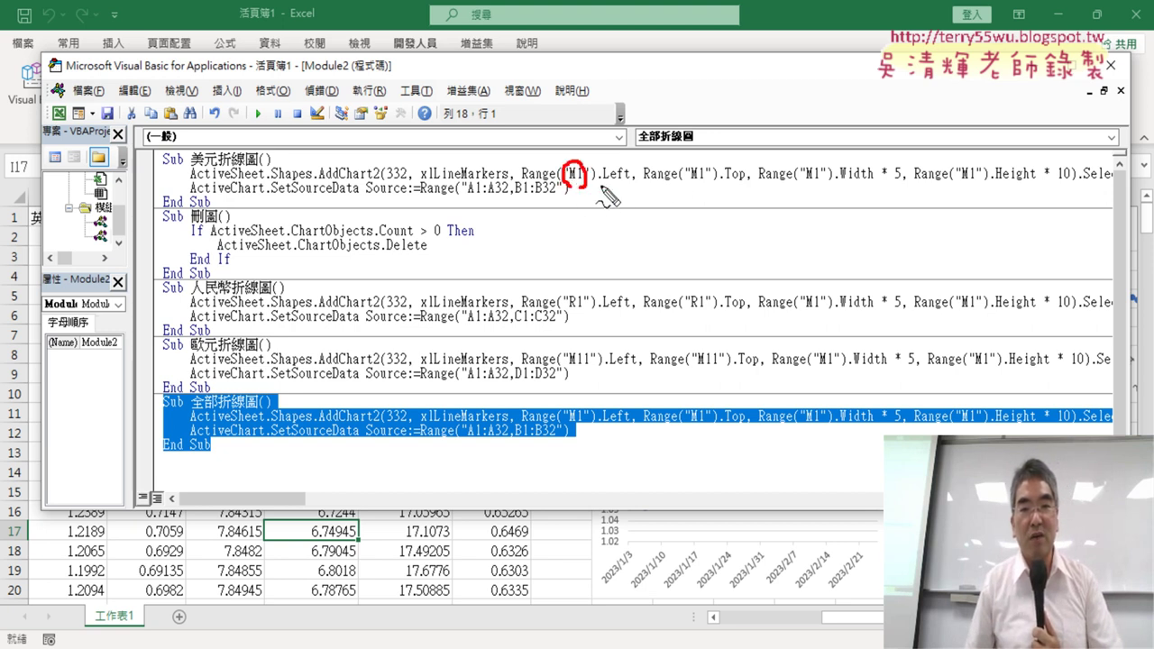
left_click_drag(682, 167, 701, 183)
left_click_drag(563, 291, 582, 315)
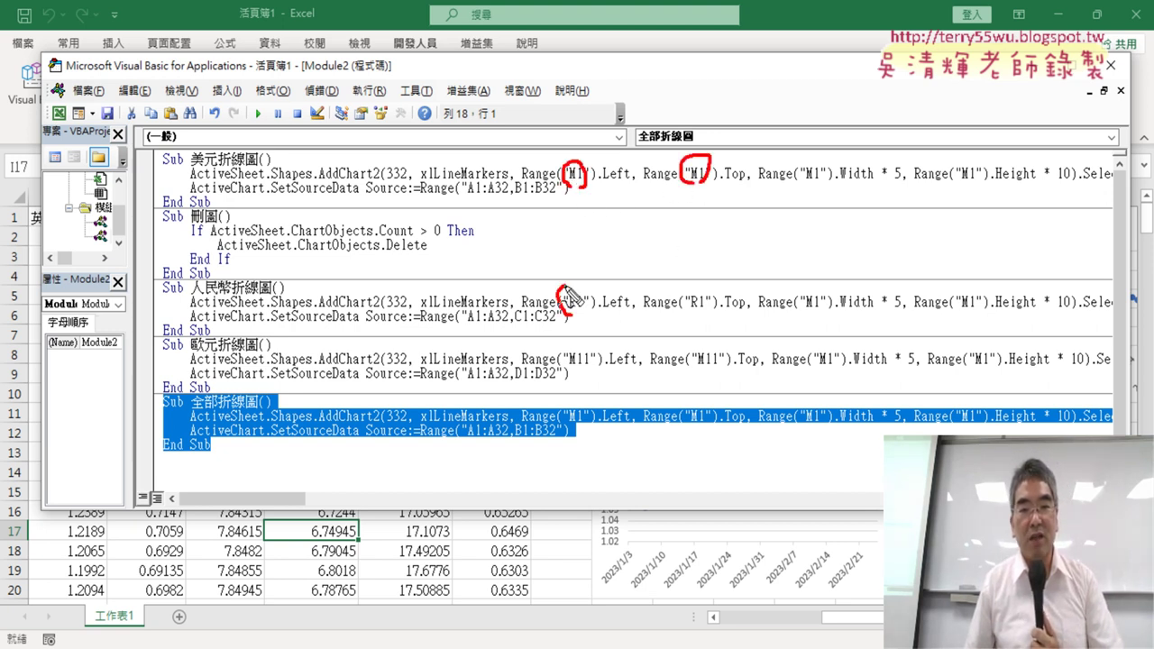
left_click_drag(701, 285, 687, 311)
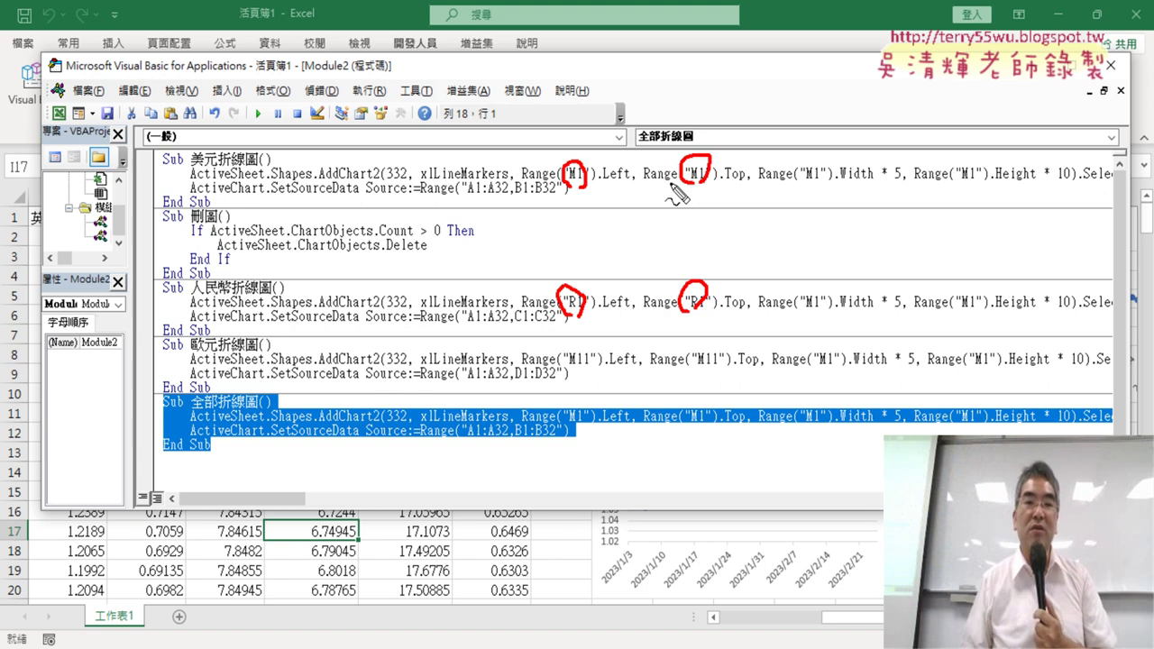
key("Escape")
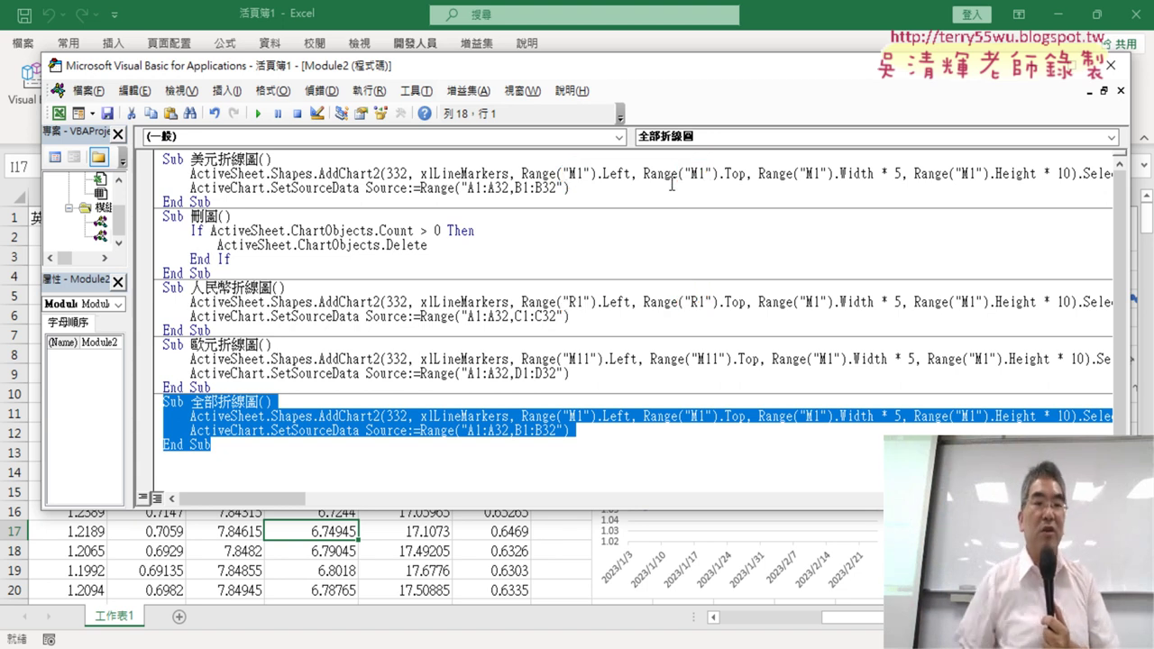
Insert a For i = 1 To 10 loop closed by Next below the 全部折線圖 header.
left_click(294, 401)
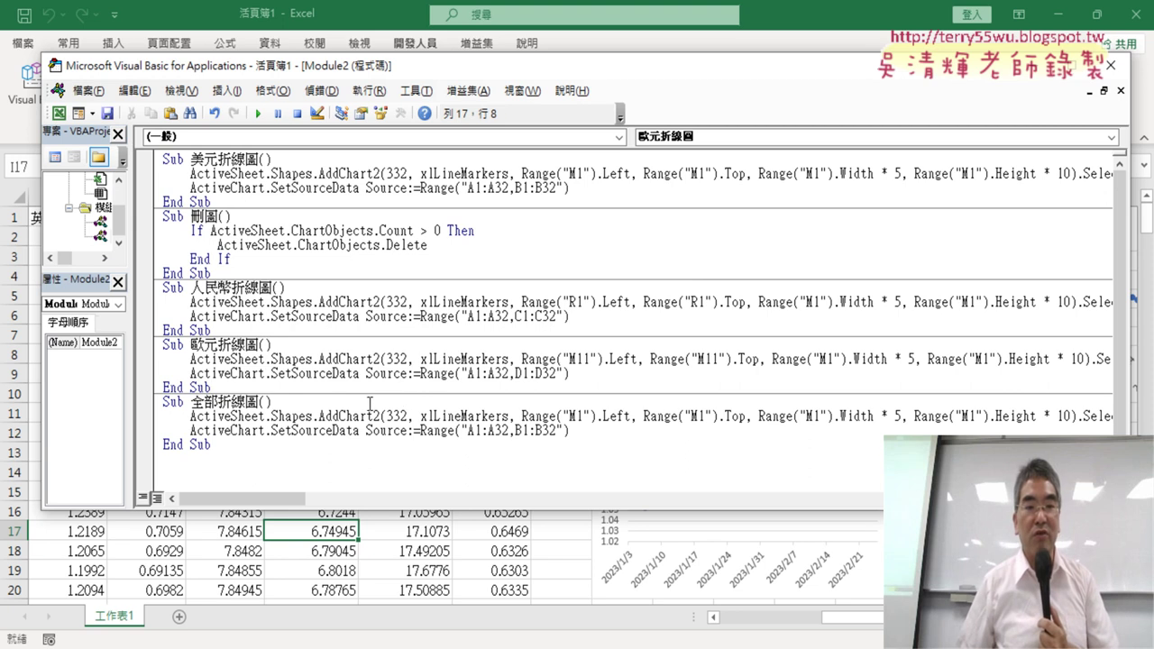
key("Return")
type("ㄈ")
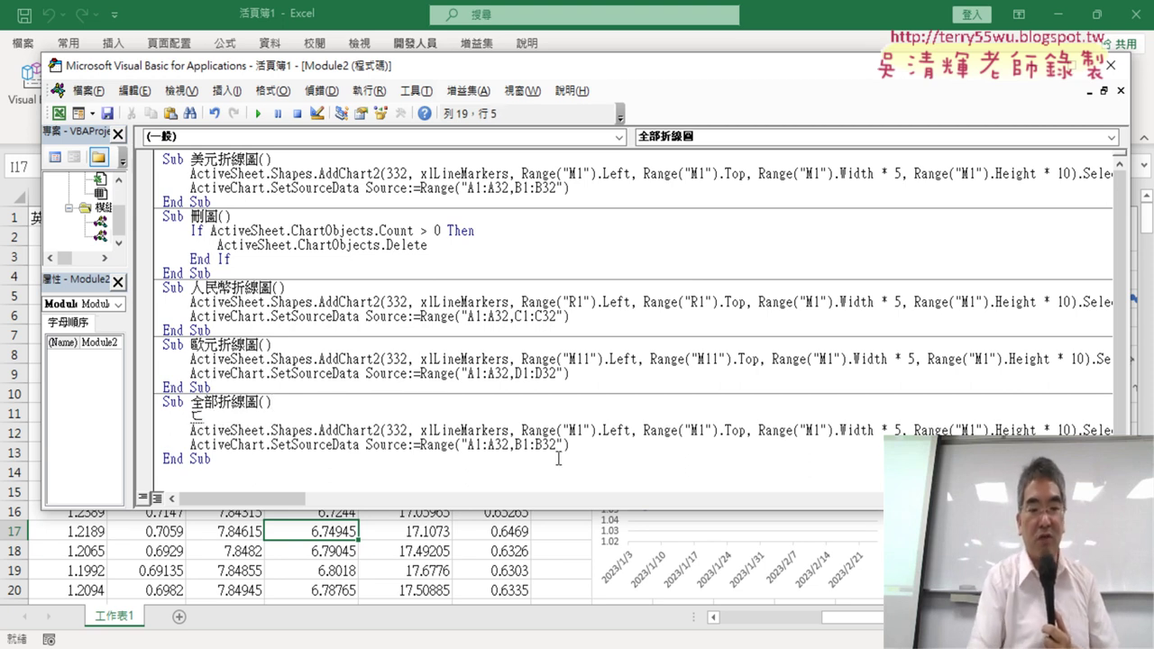
key("BackSpace")
type("for i=")
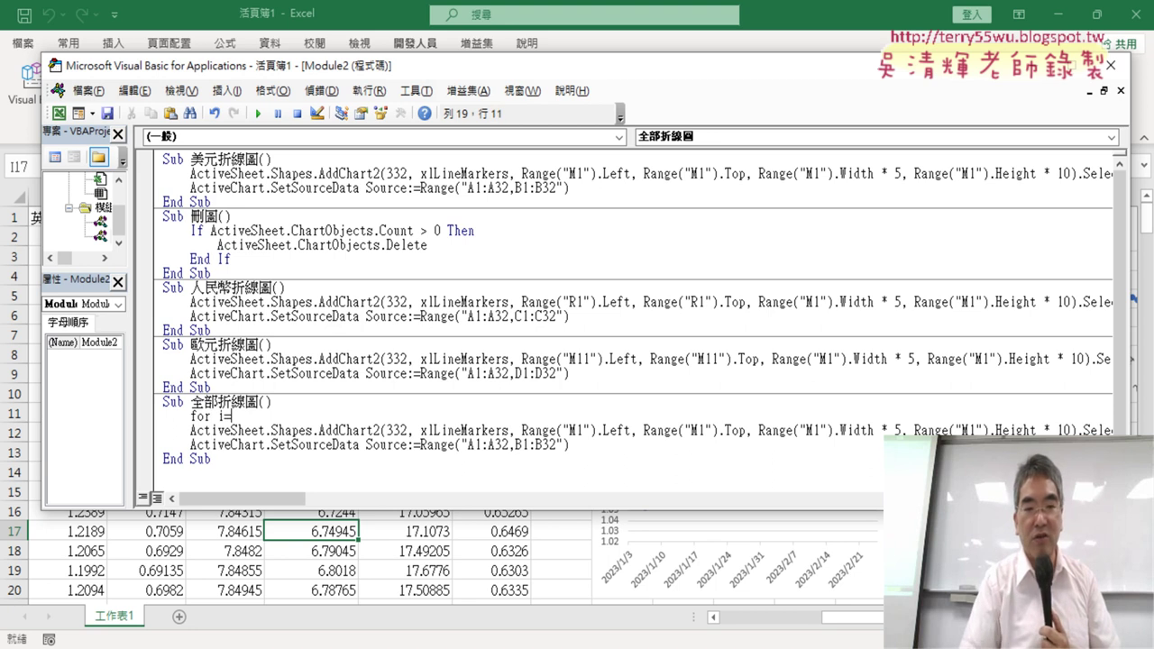
type("1 t")
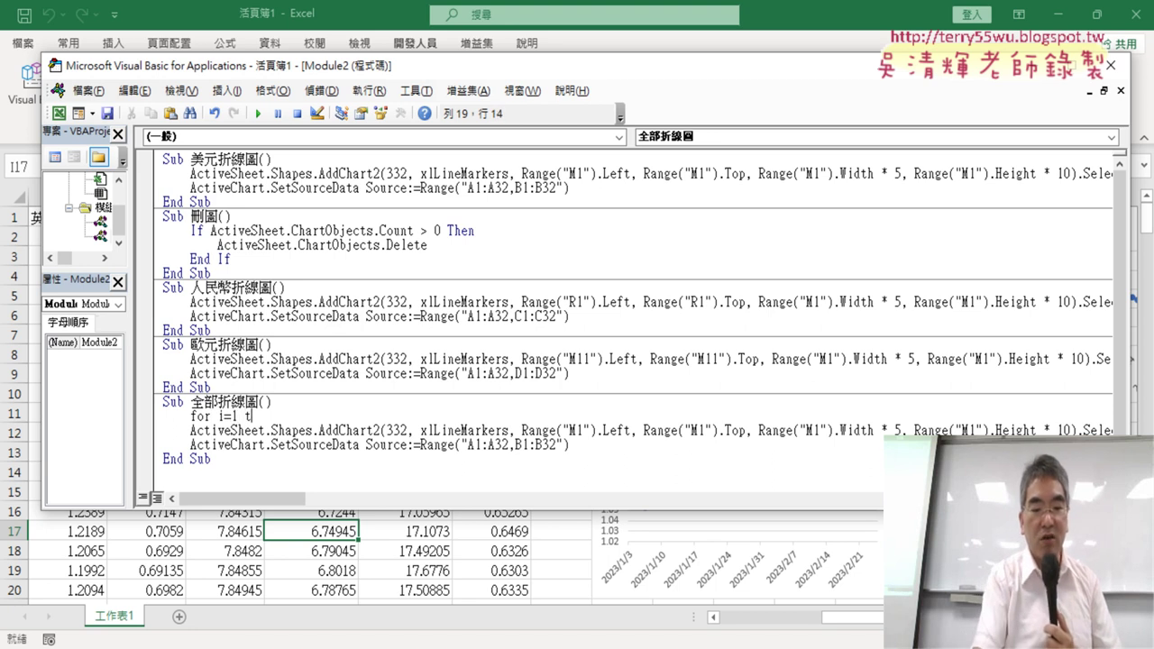
type("o 10")
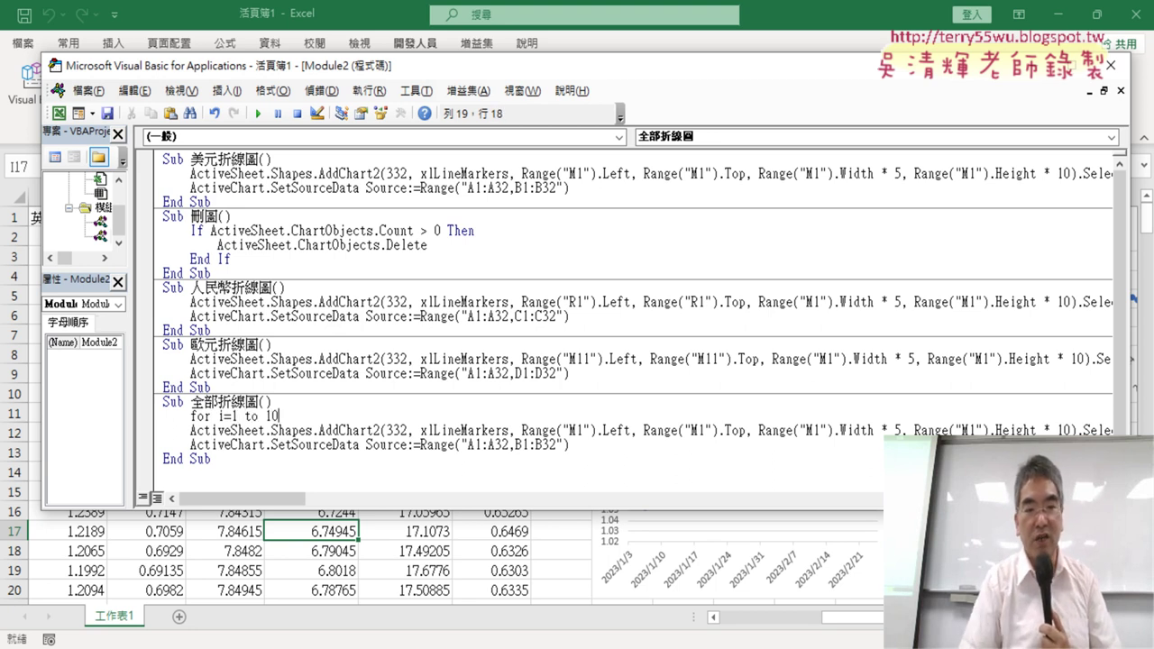
key("Return")
key("Return")
type("ne")
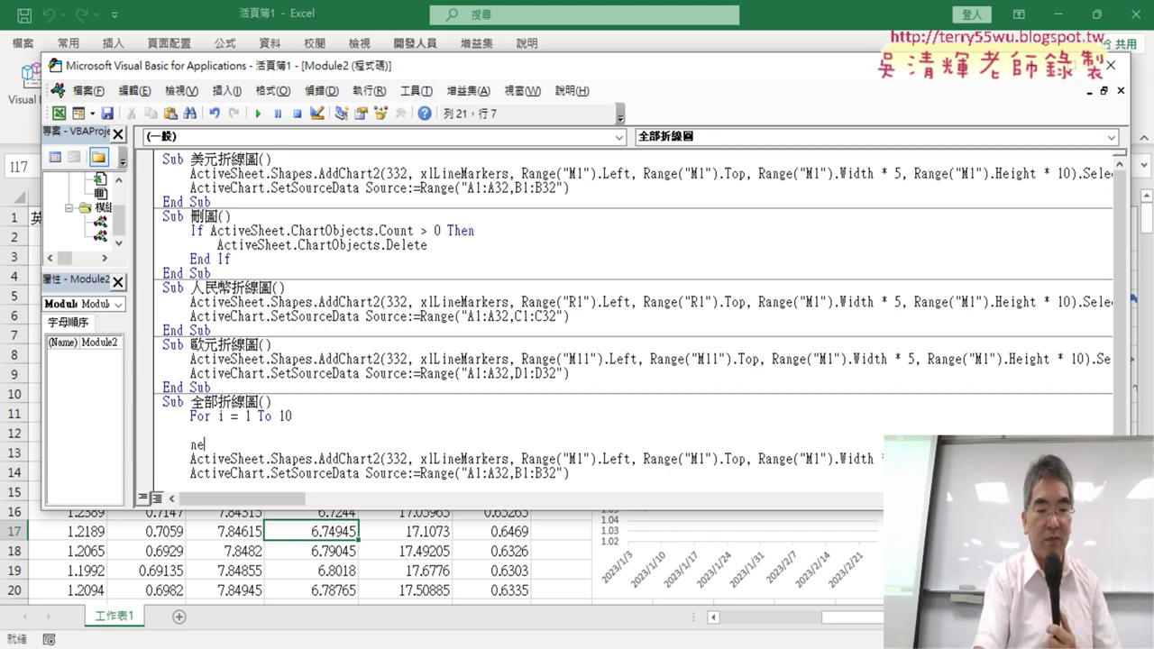
type("xt")
scroll(529, 380, "down", 1)
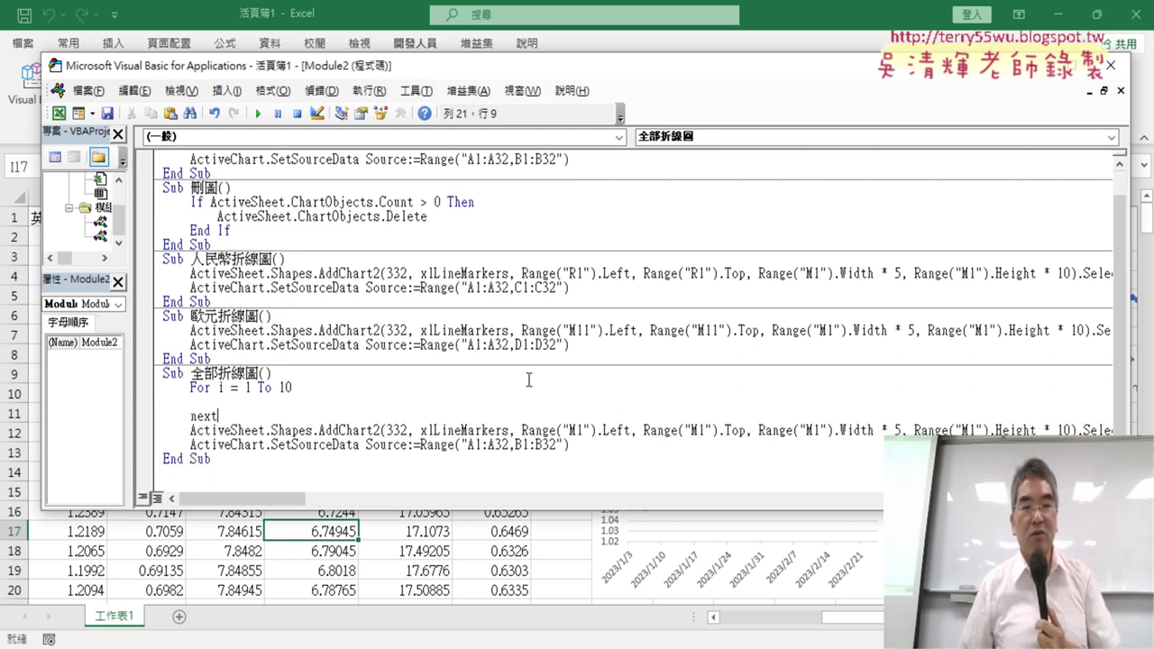
left_click(300, 426)
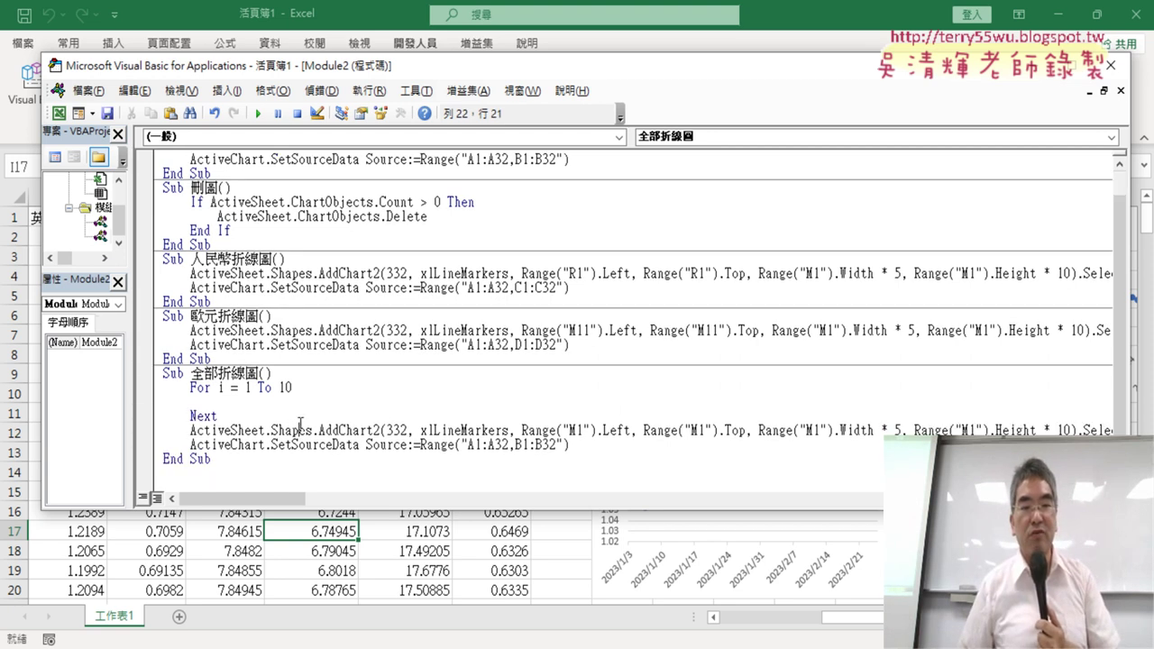
double_click(248, 390)
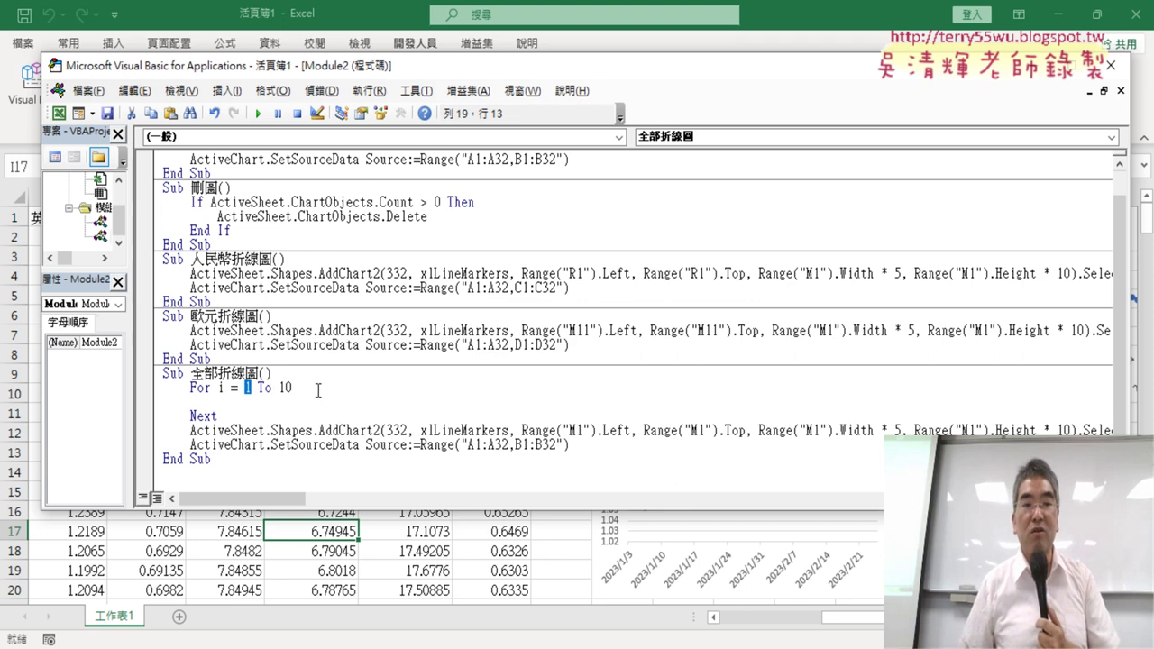
Move the AddChart2 and SetSourceData lines inside the loop above Next and indent them.
left_click(477, 570)
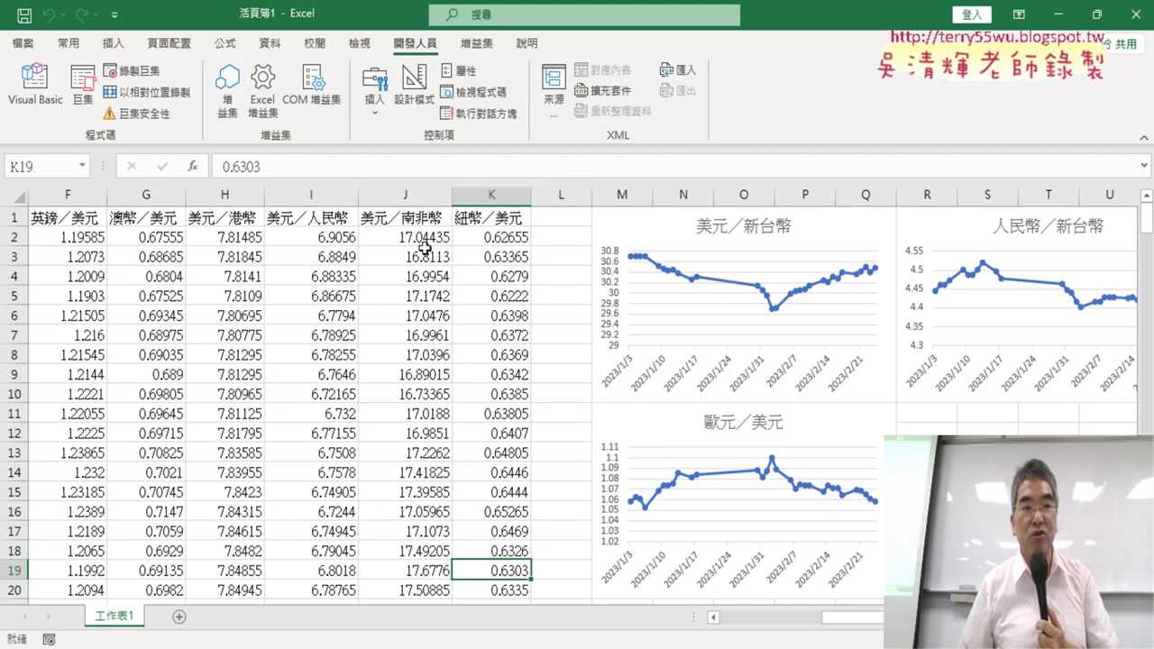
left_click(34, 85)
left_click_drag(570, 444, 161, 431)
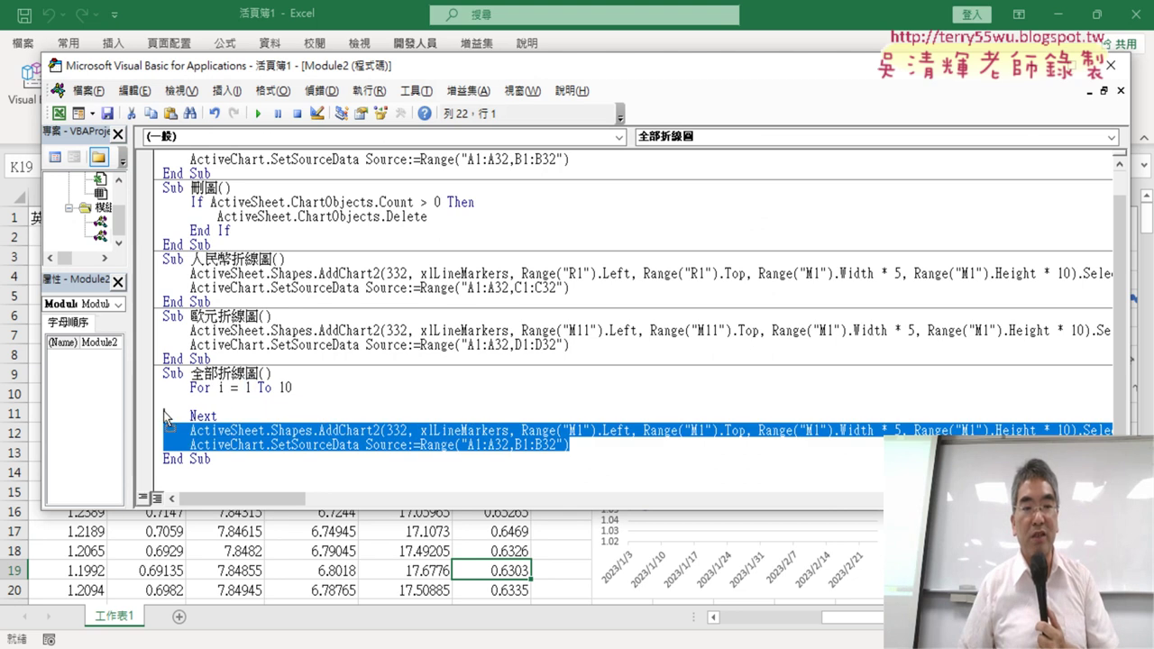
left_click_drag(177, 441, 163, 402)
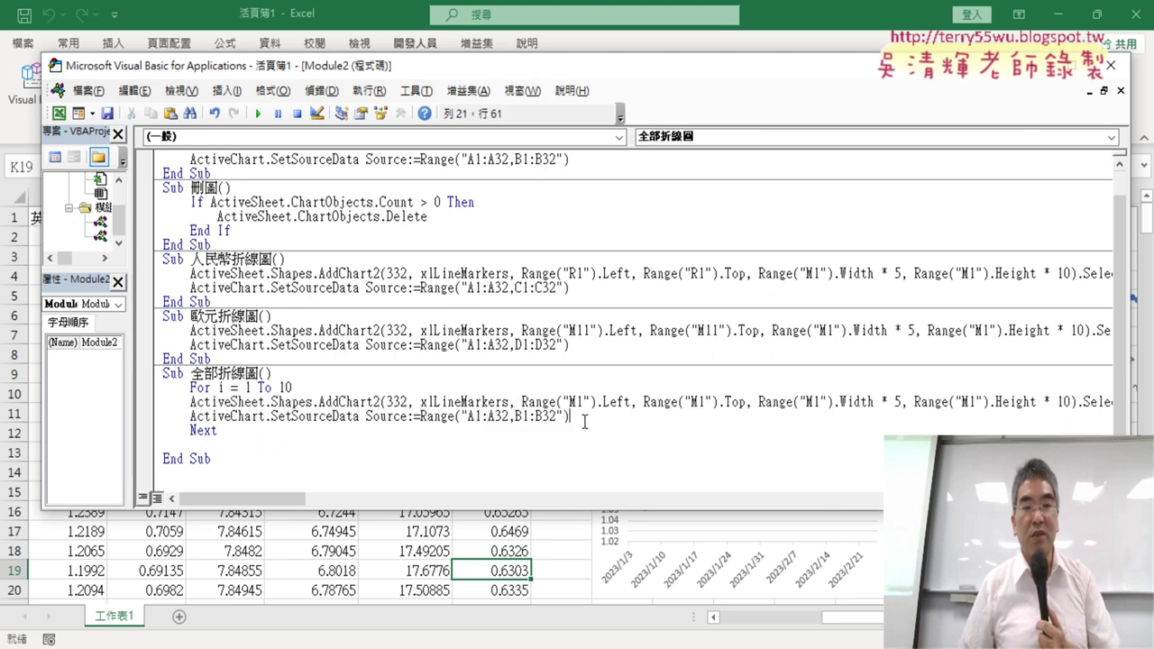
left_click_drag(584, 422, 162, 402)
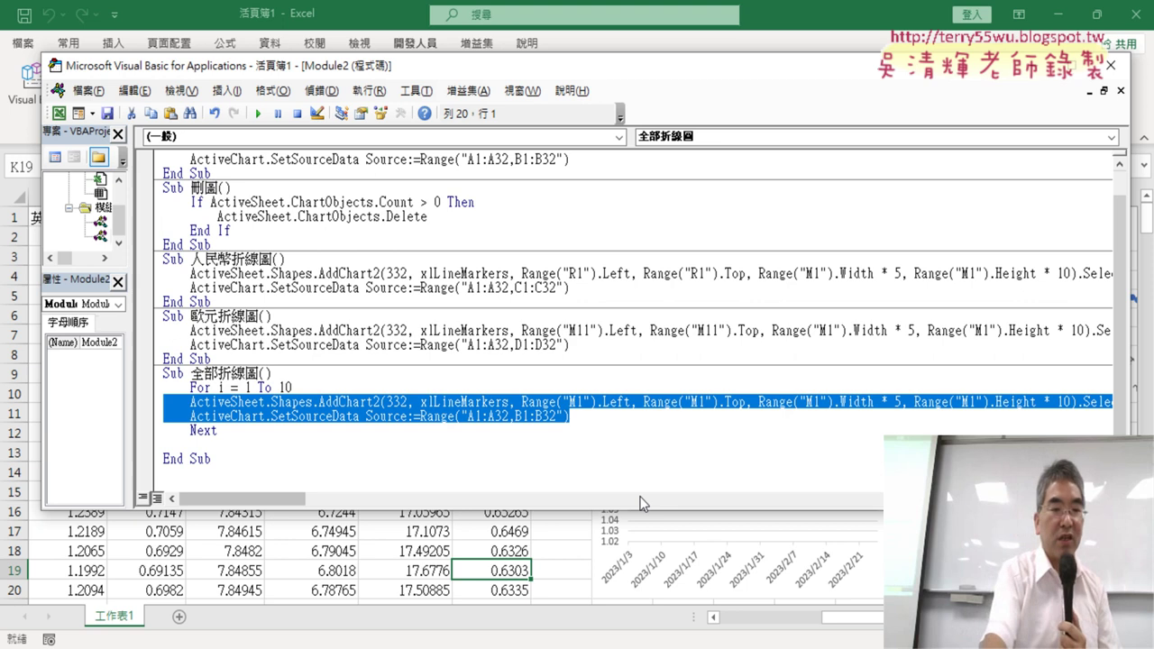
key("Tab")
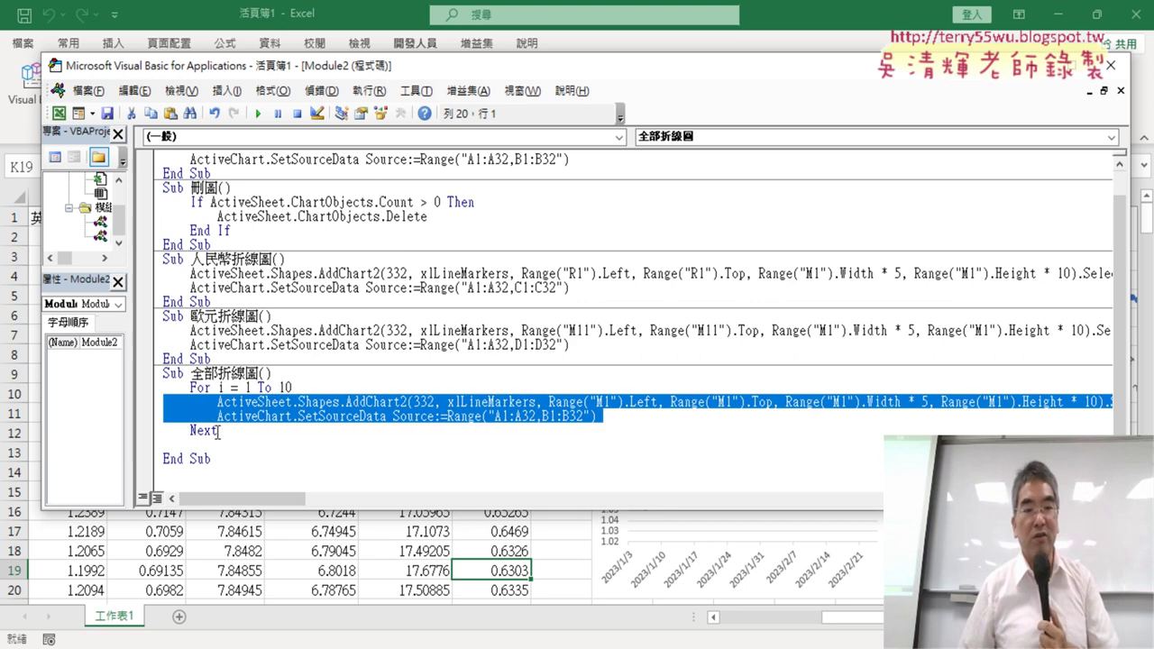
Remove the empty line before End Sub and add a blank line under the For header.
left_click(218, 433)
key("Delete")
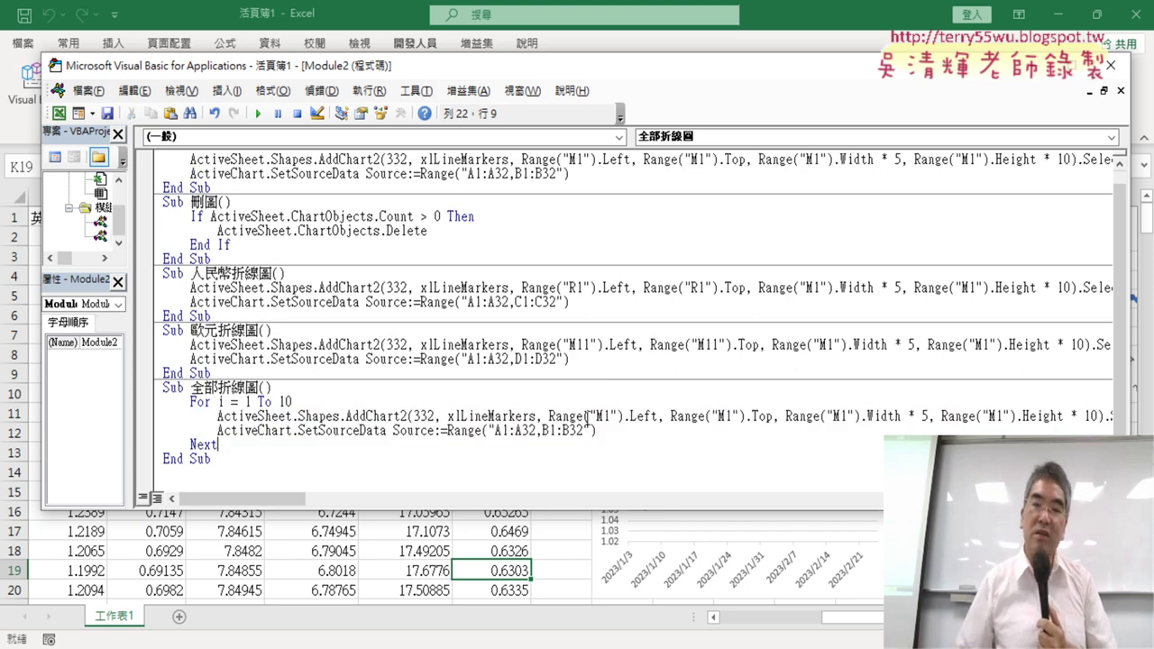
left_click(327, 399)
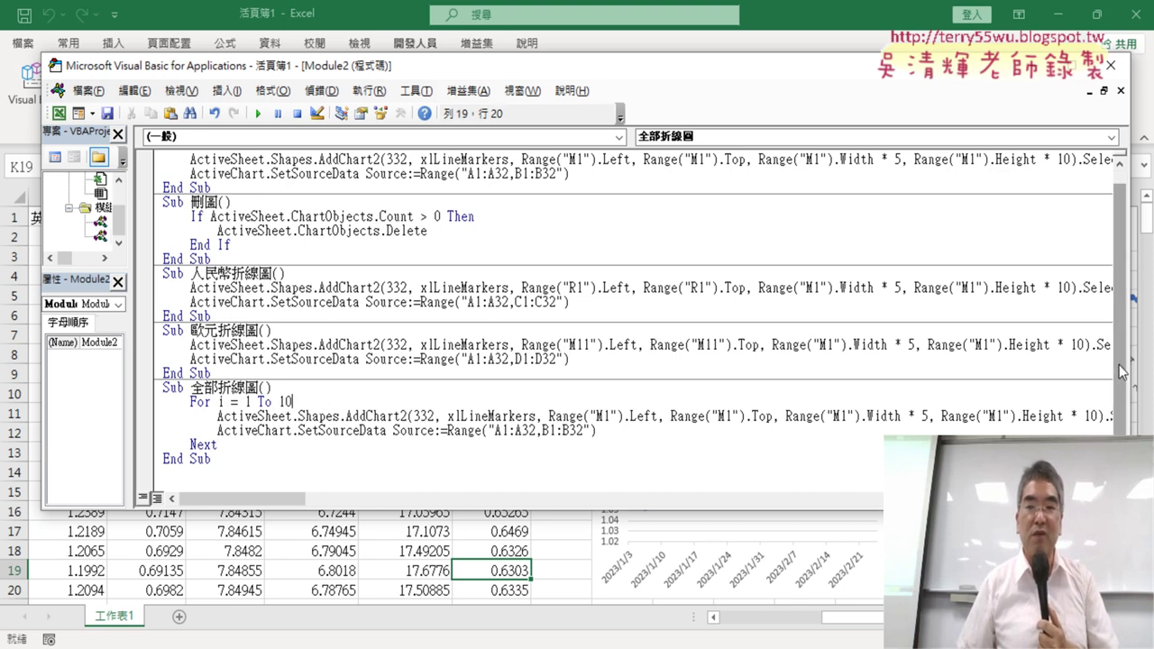
key("Return")
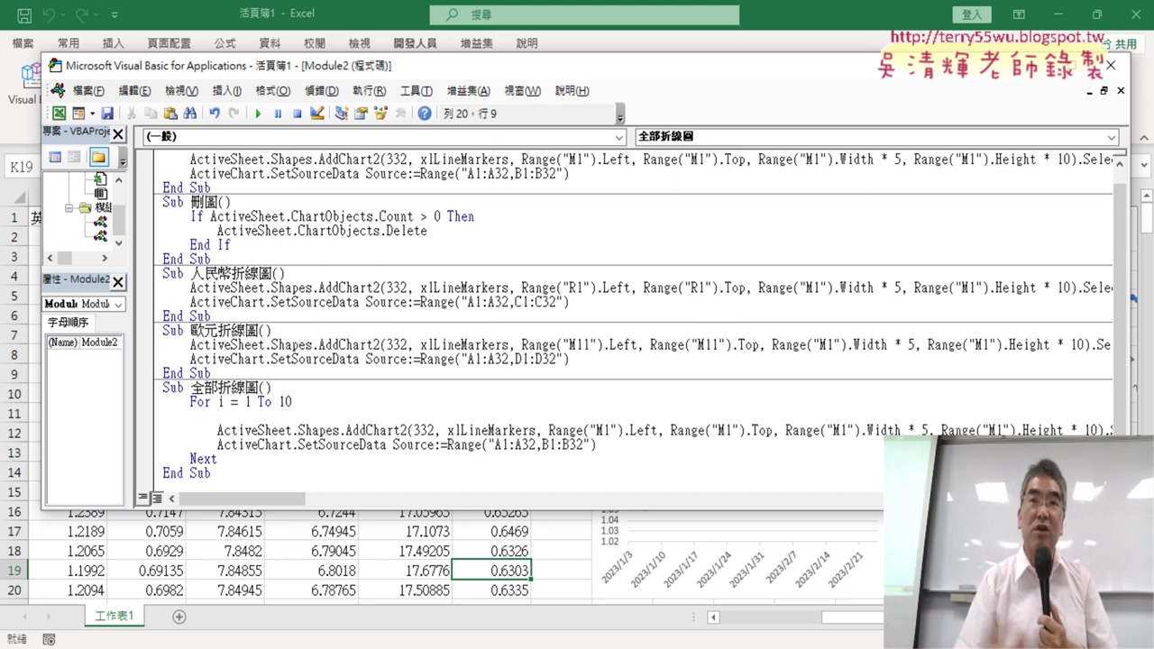
Write an If i Mod 2 = 1 Then block with an empty Else branch and End If.
type("i")
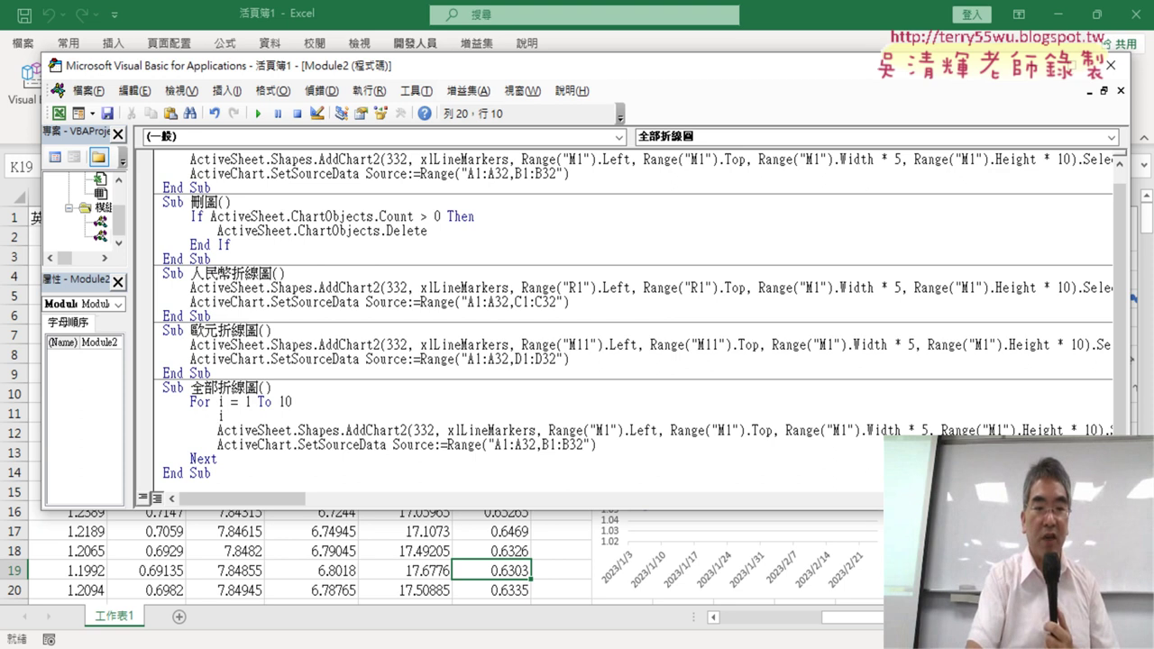
type("f")
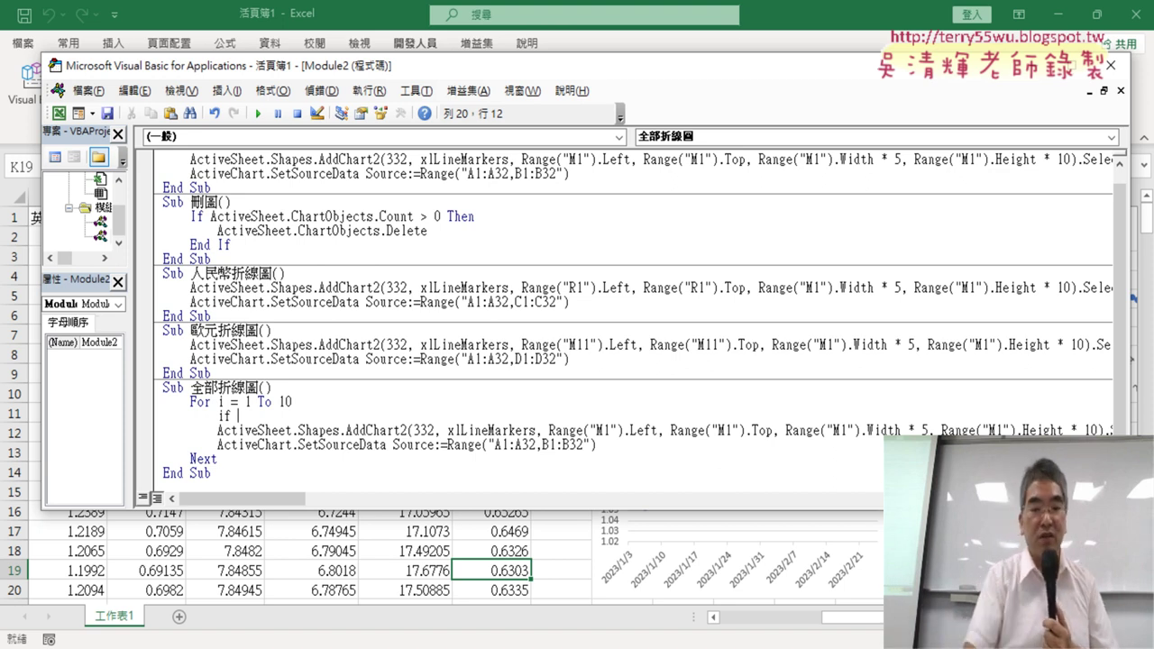
type("i mod 2")
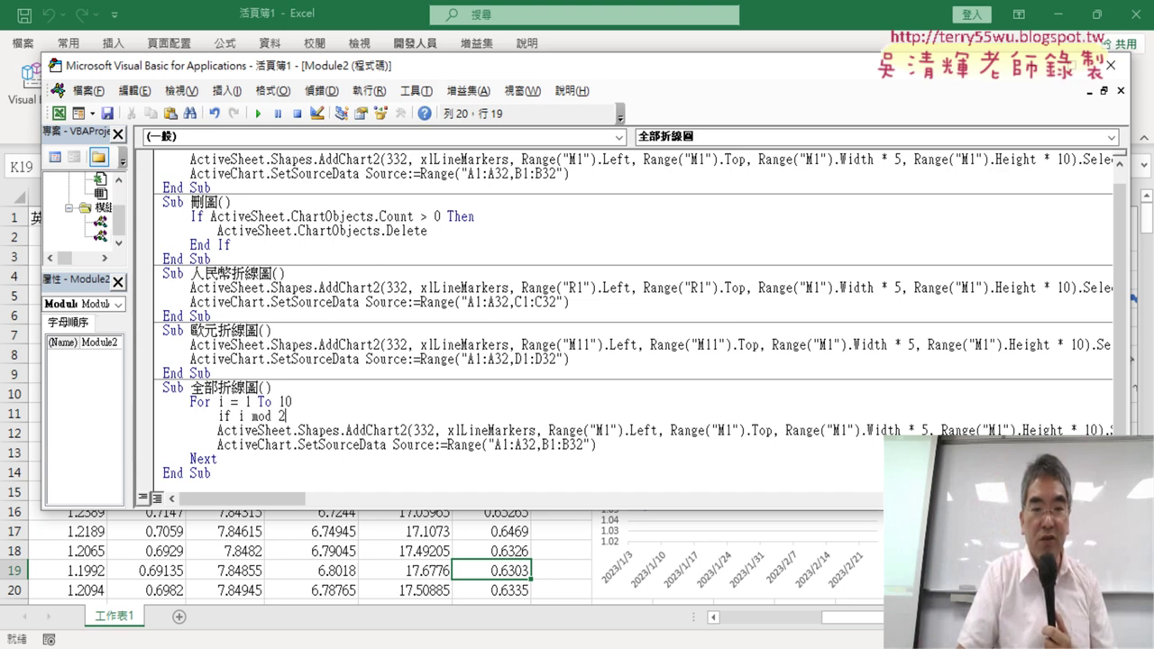
type("=")
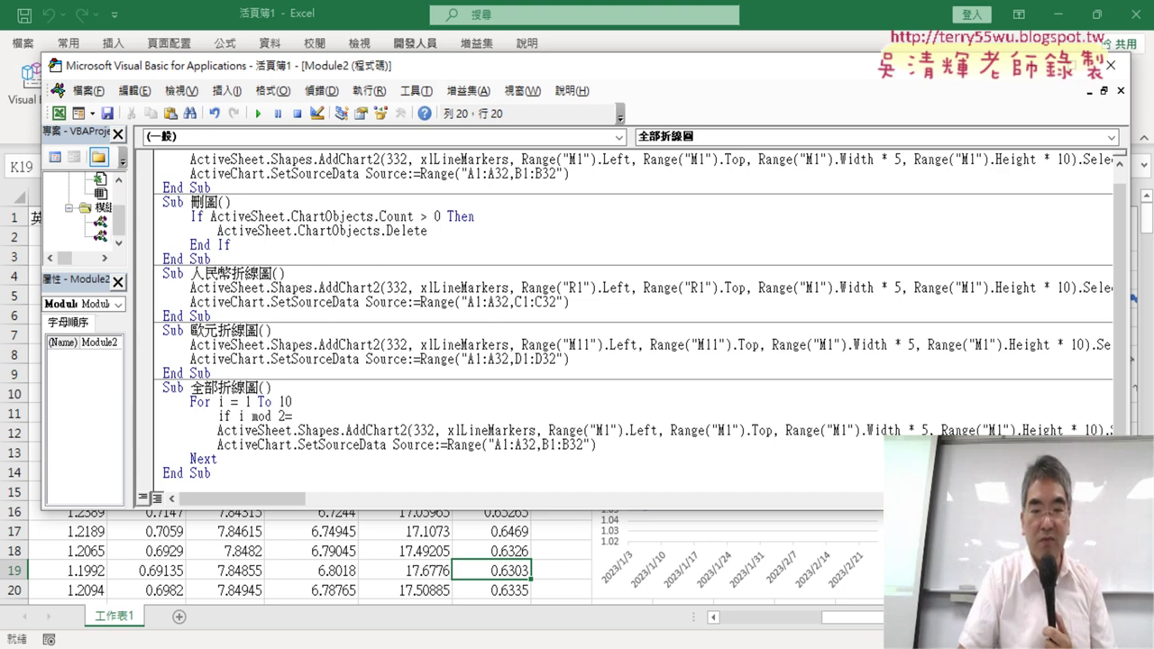
type("1 the")
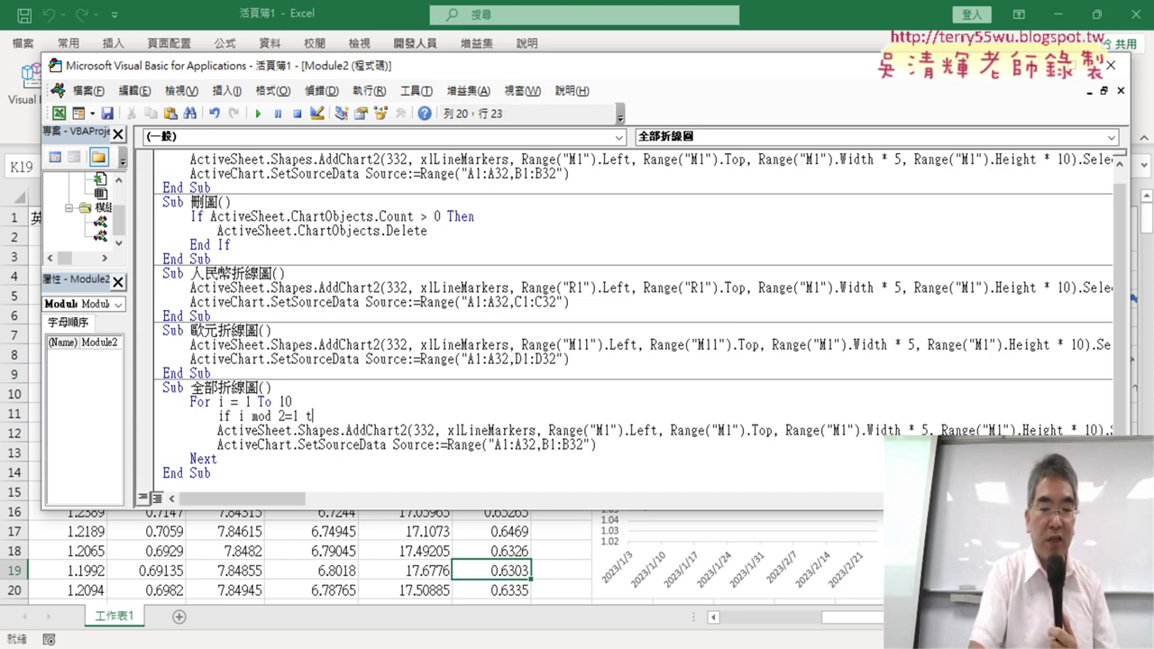
type("n")
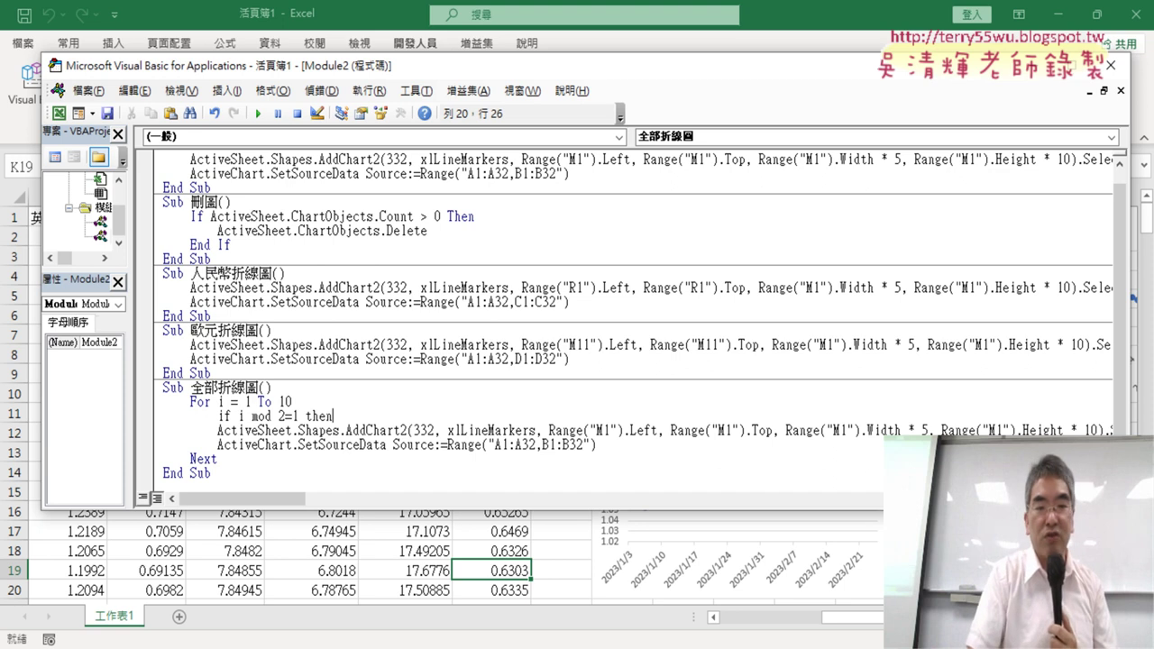
key("Return")
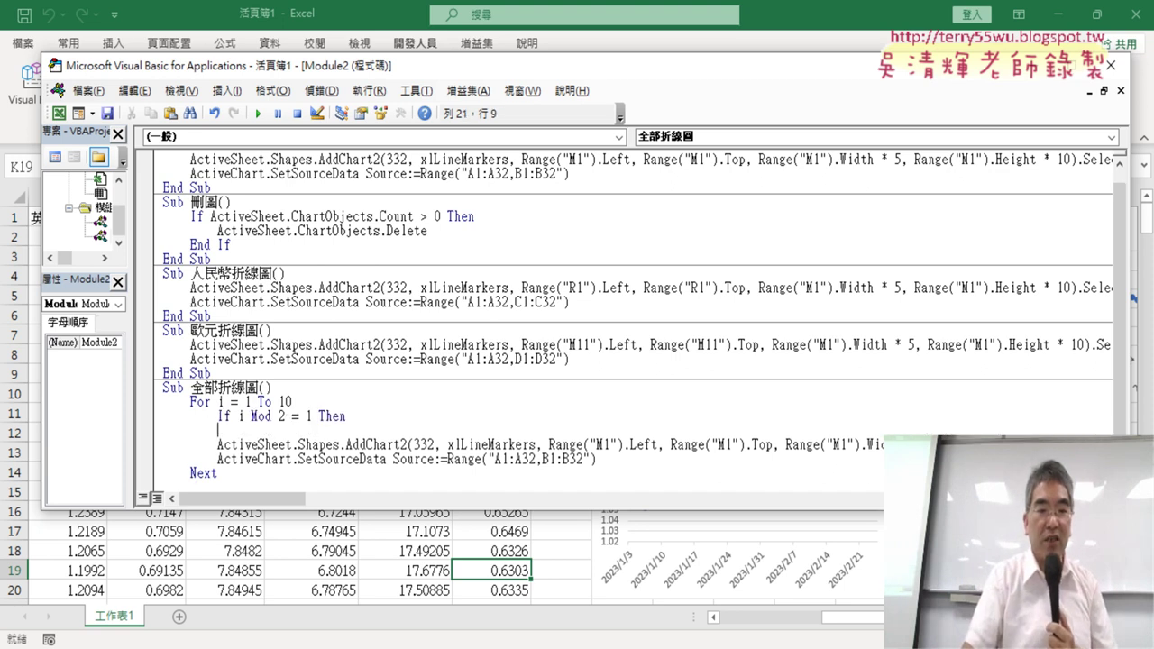
key("Return")
type("el")
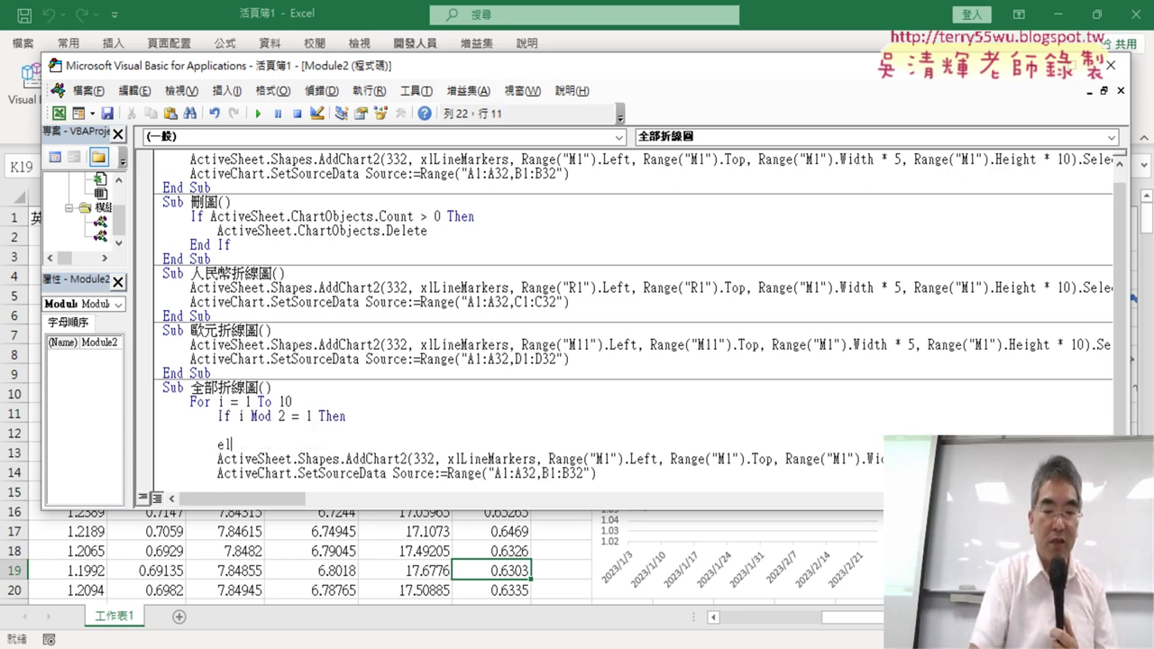
type("se")
key("Return")
key("Return")
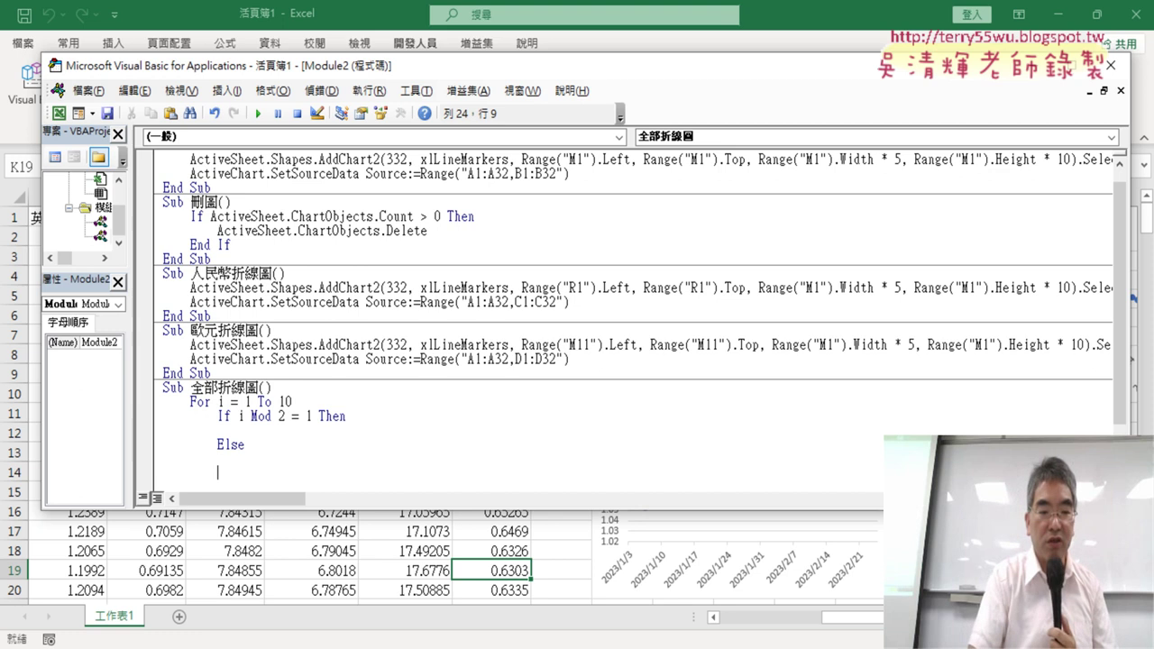
type("e")
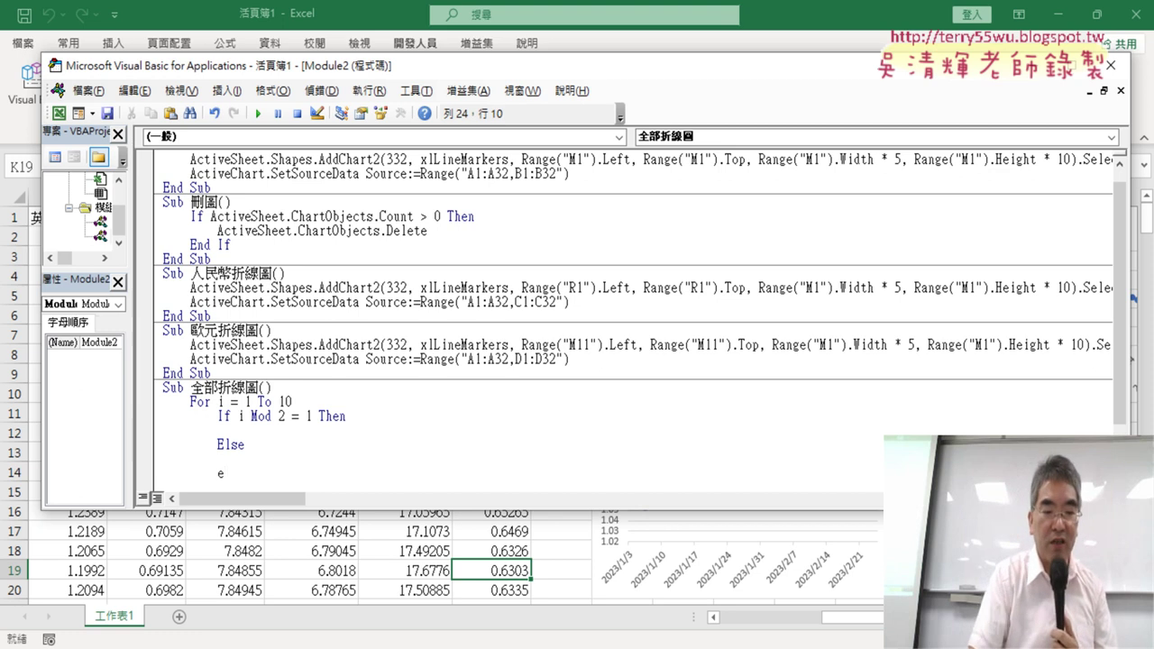
type("nd if")
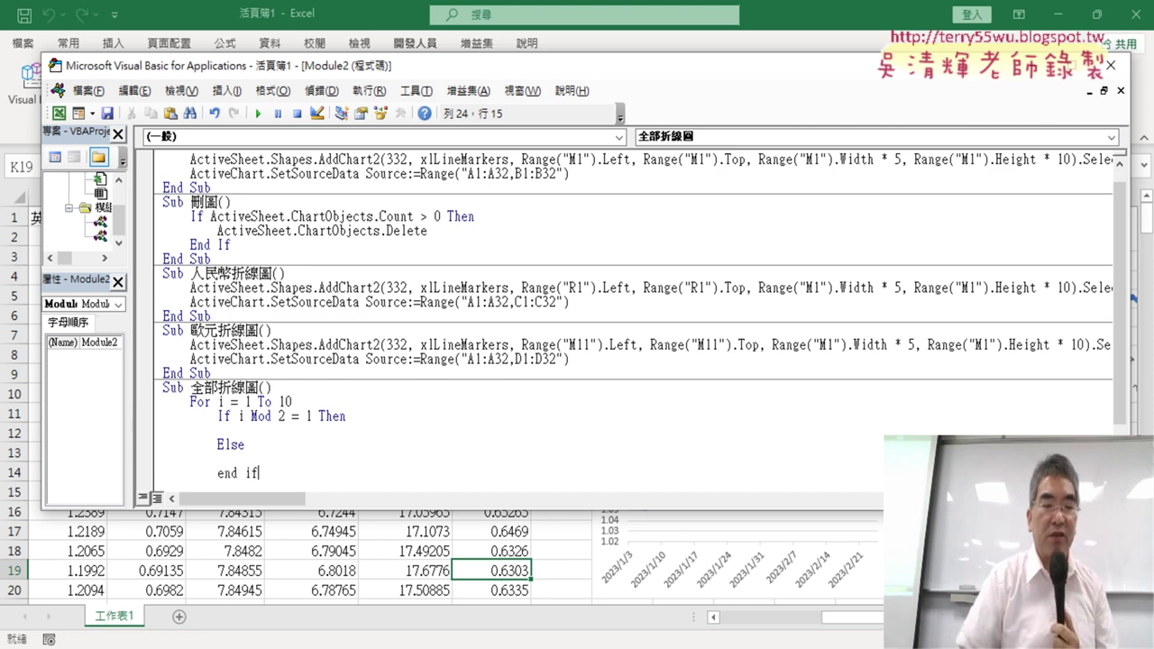
scroll(348, 367, "down", 2)
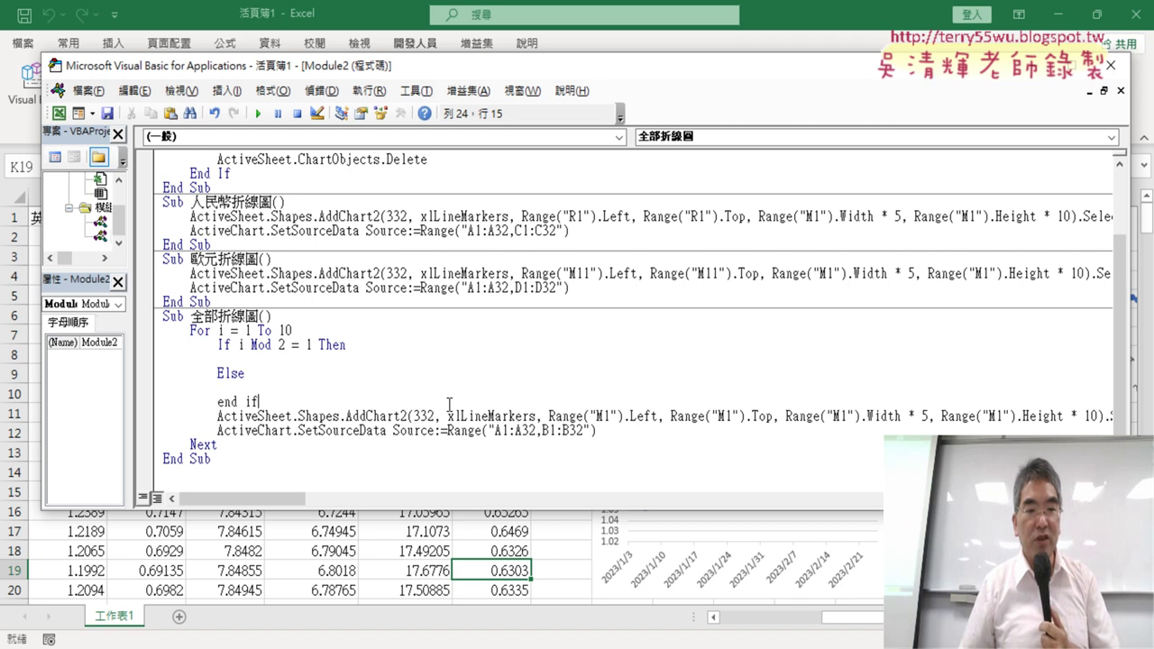
left_click_drag(239, 345, 312, 346)
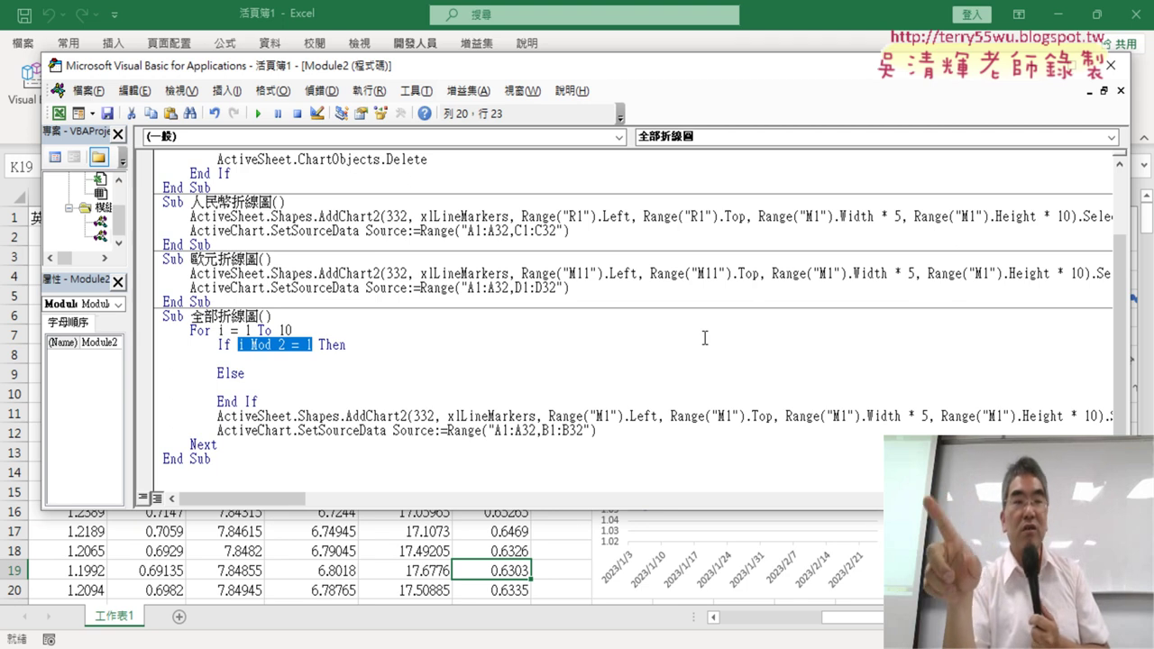
left_click(343, 346)
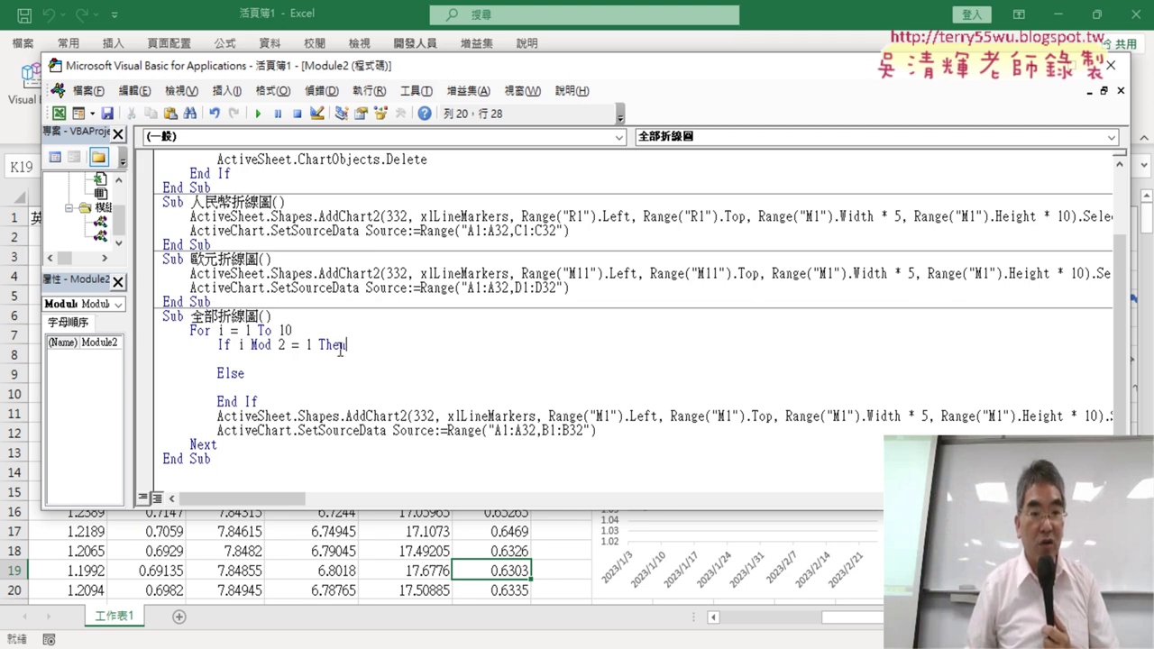
left_click_drag(287, 345, 247, 347)
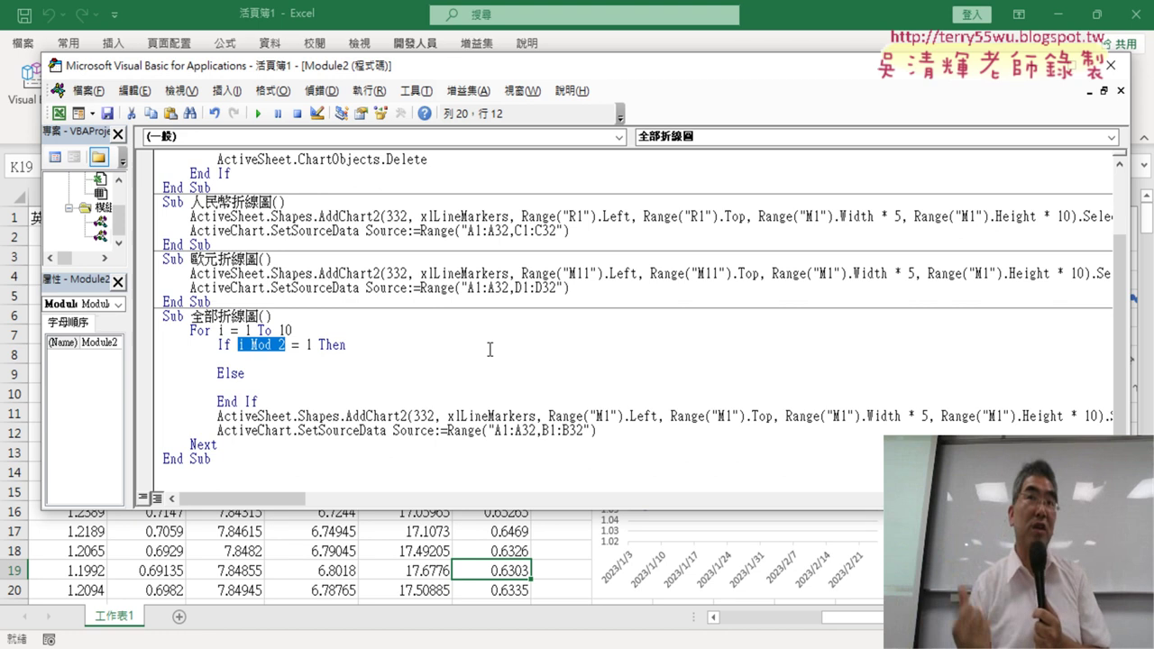
double_click(309, 345)
mouse_move(599, 431)
left_mouse_down()
mouse_move(152, 419)
mouse_move(172, 365)
left_mouse_up()
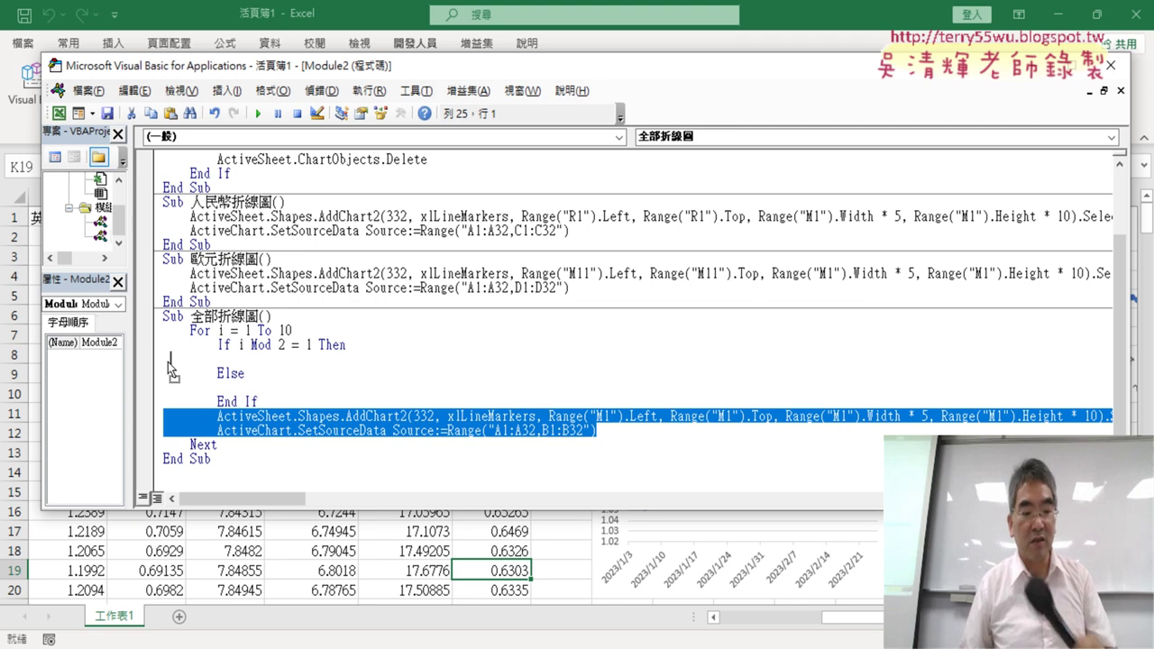
Copy the AddChart2 and SetSourceData lines into the If branch and indent them evenly.
left_click_drag(171, 365, 172, 360)
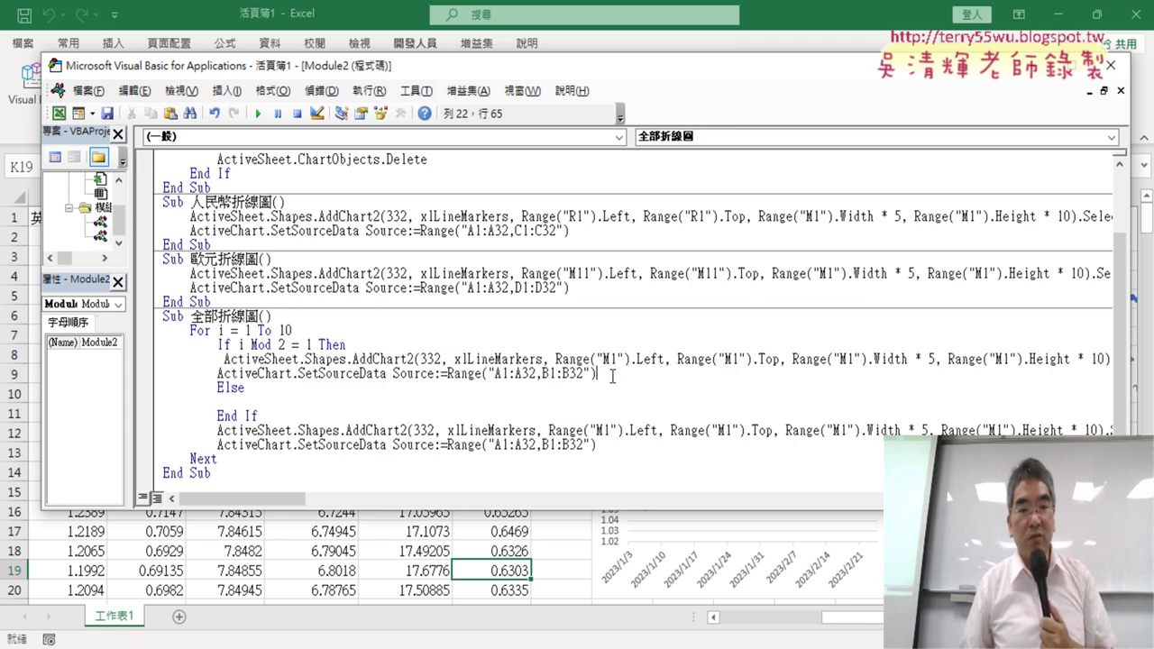
left_click_drag(597, 374, 163, 361)
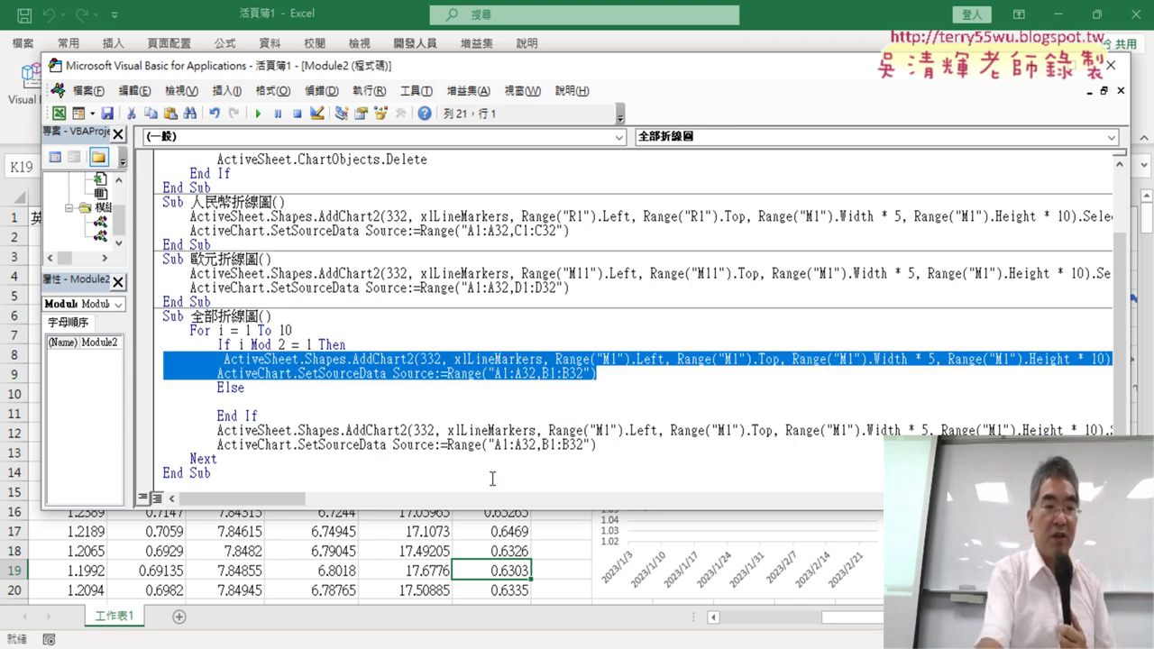
key("Tab")
key("Up")
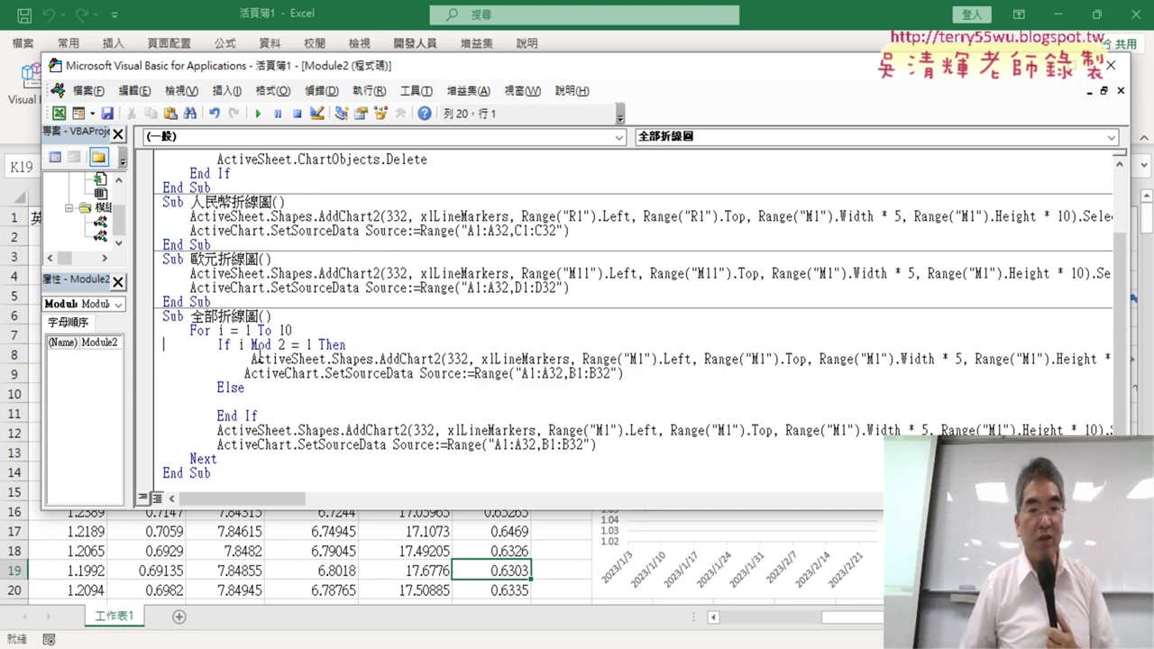
key("BackSpace")
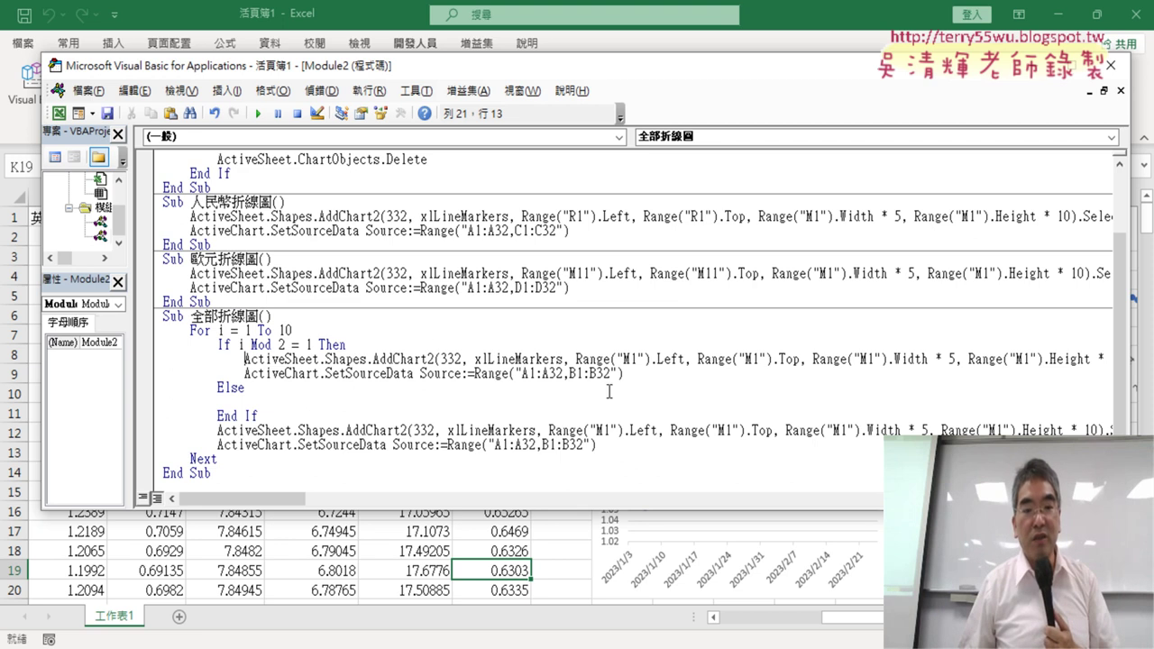
Move the remaining chart lines under Else and indent them one level.
left_click_drag(596, 445, 173, 436)
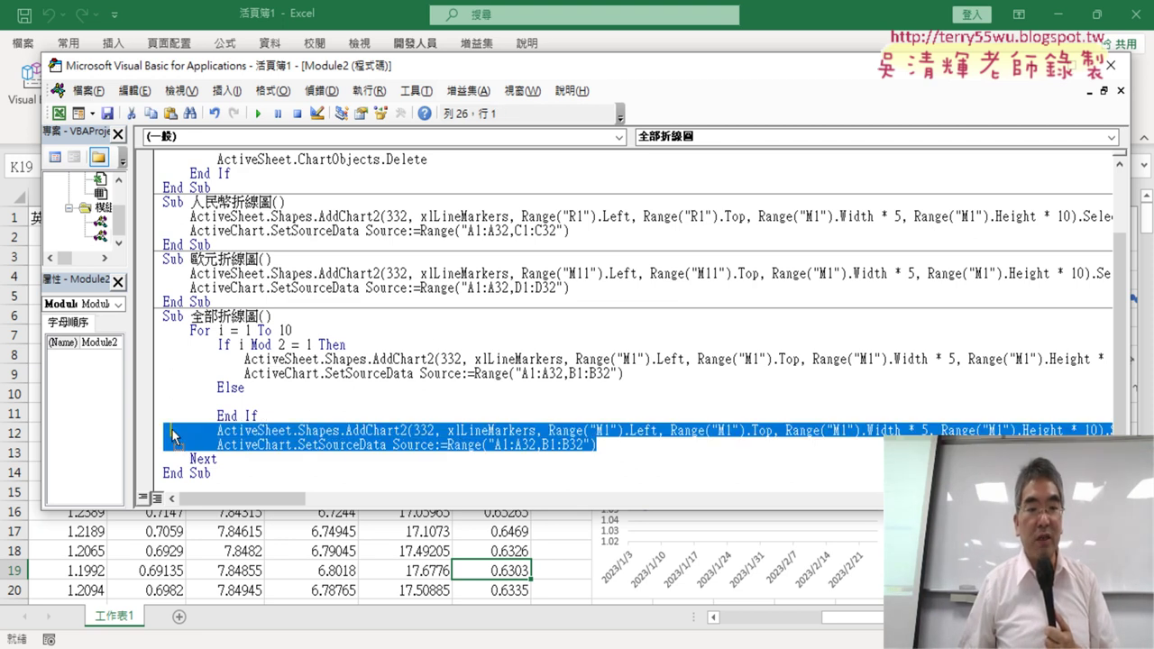
left_click_drag(166, 398, 166, 398)
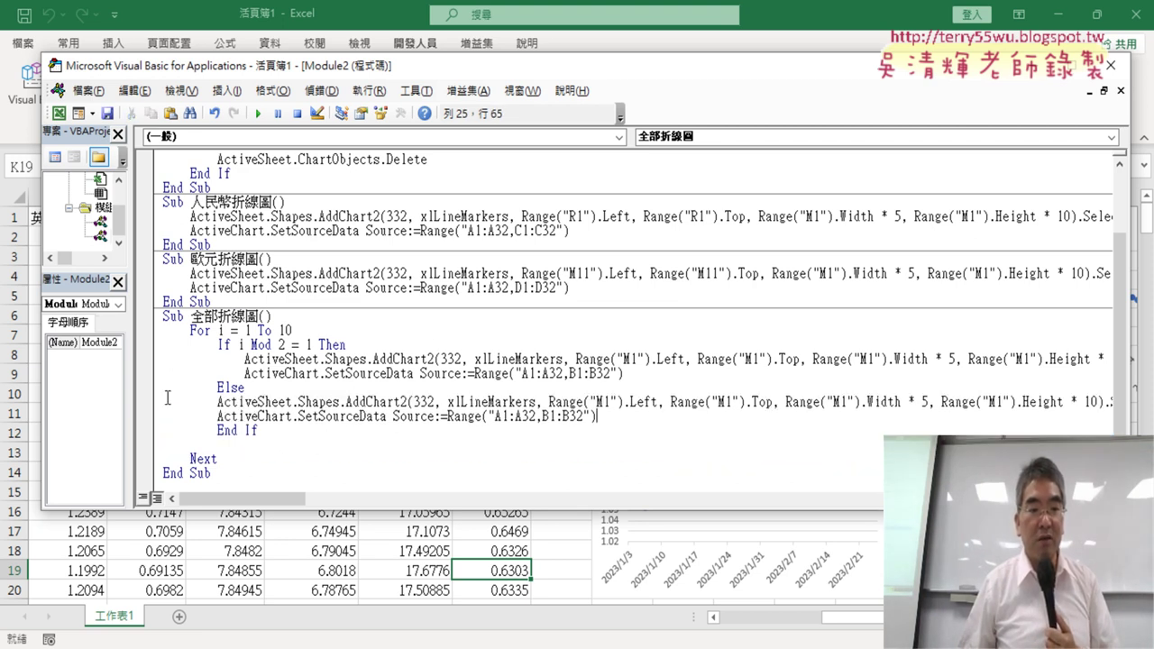
left_click_drag(597, 415, 126, 402)
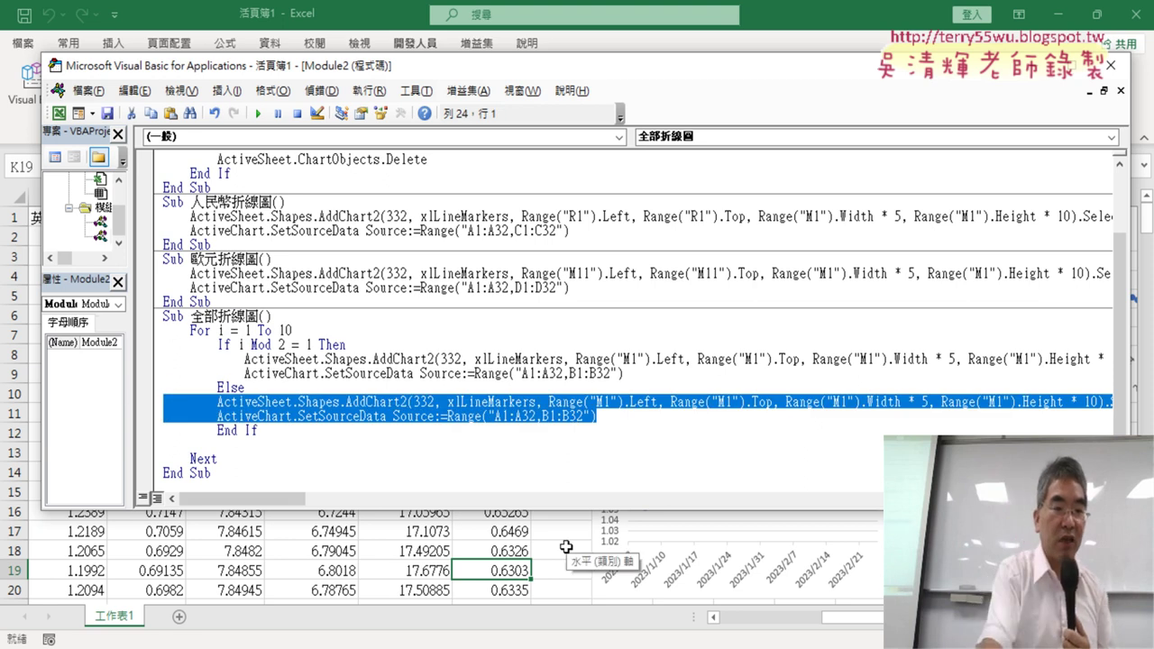
key("Tab")
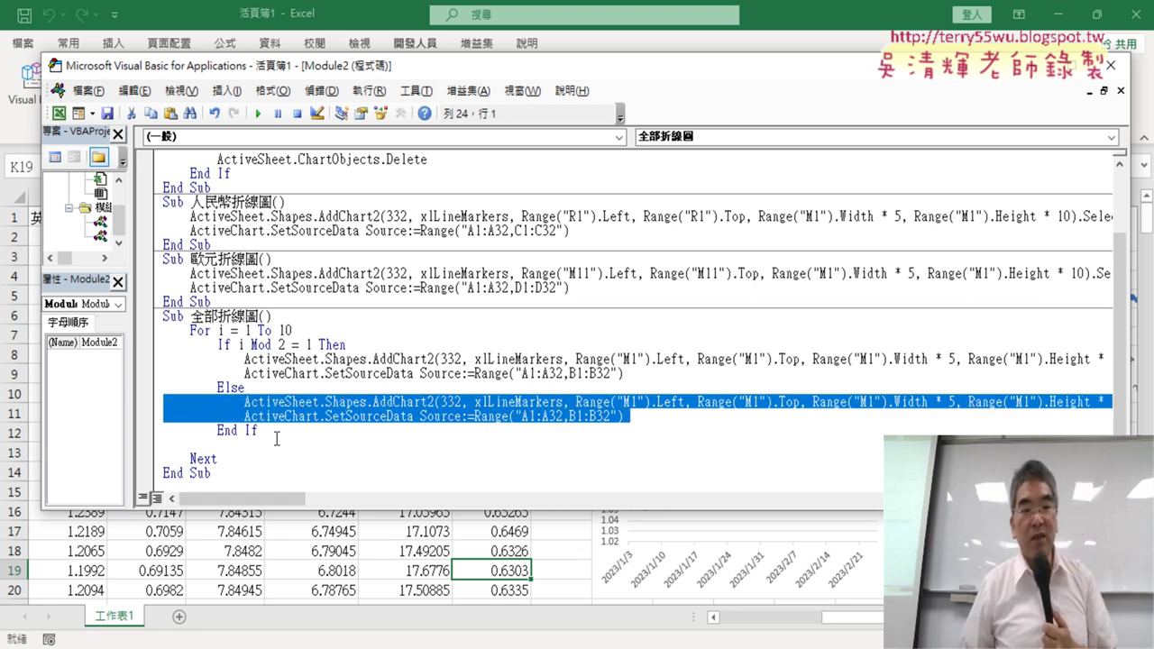
Delete the blank line before Next and change the Else chart's M1 references to R1.
left_click(275, 432)
key("Delete")
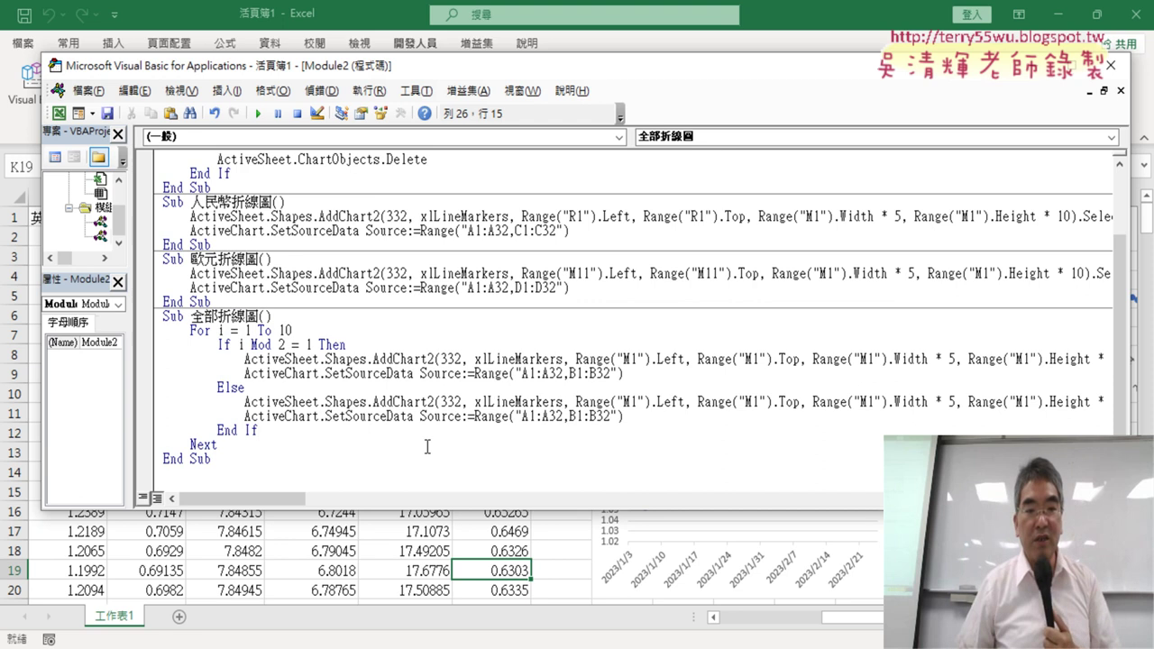
left_click_drag(623, 402, 632, 402)
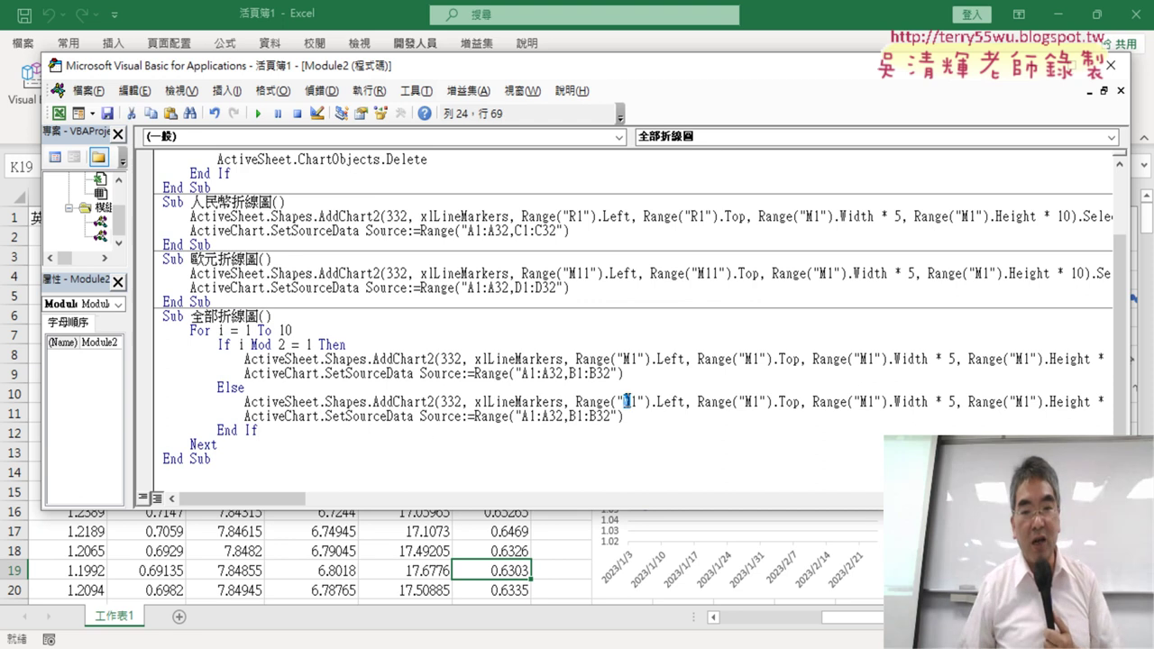
type("R")
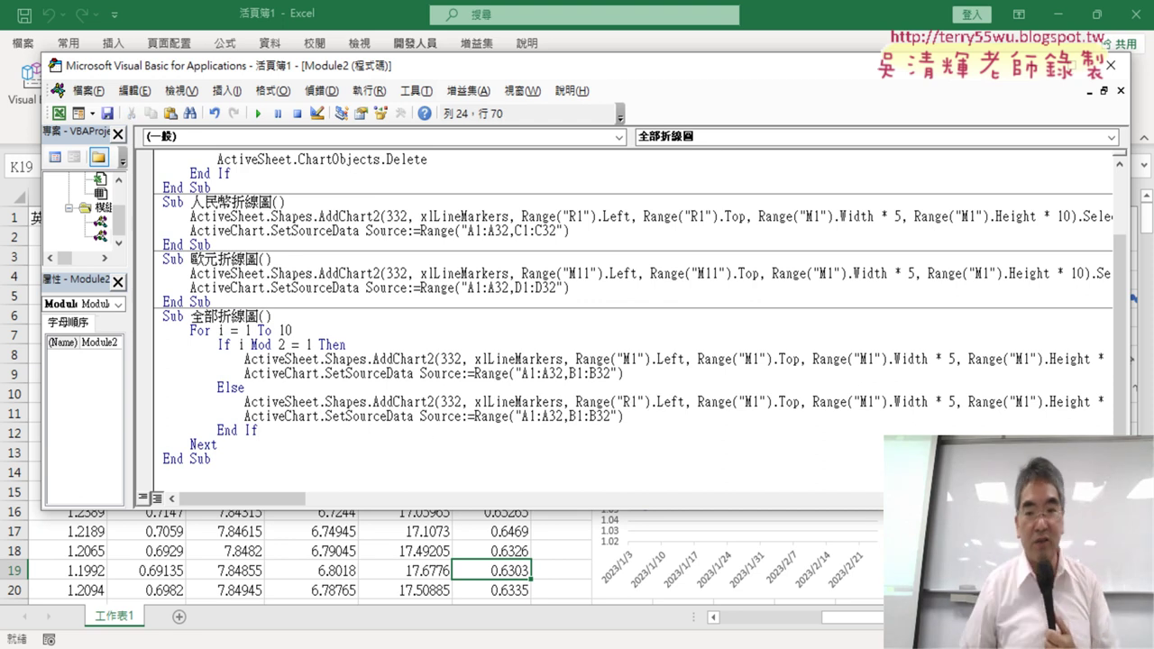
left_click_drag(752, 402, 745, 402)
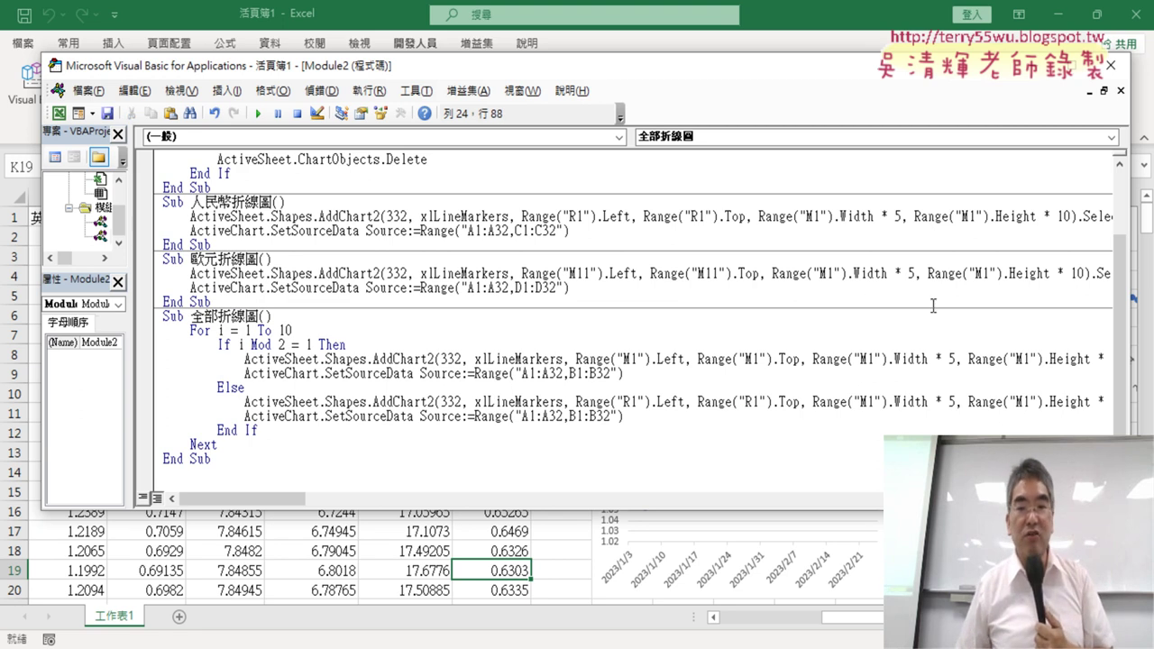
left_click_drag(1128, 359, 736, 360)
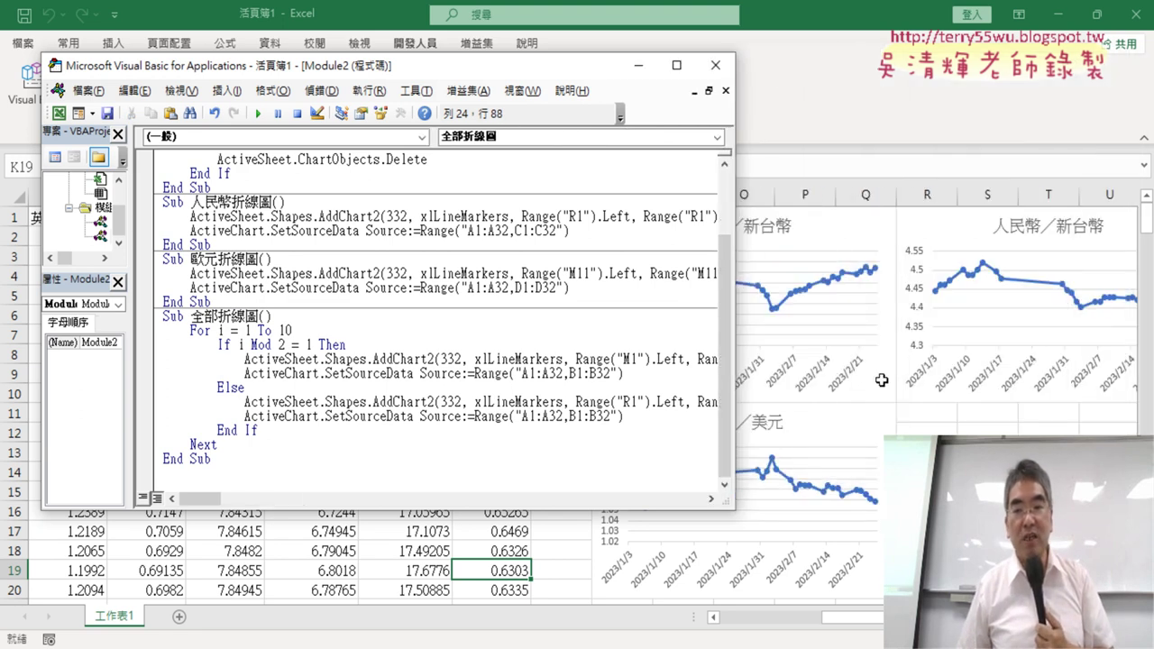
Run the 刪圖 macro to delete every chart from the worksheet.
scroll(315, 222, "up", 2)
left_click(299, 233)
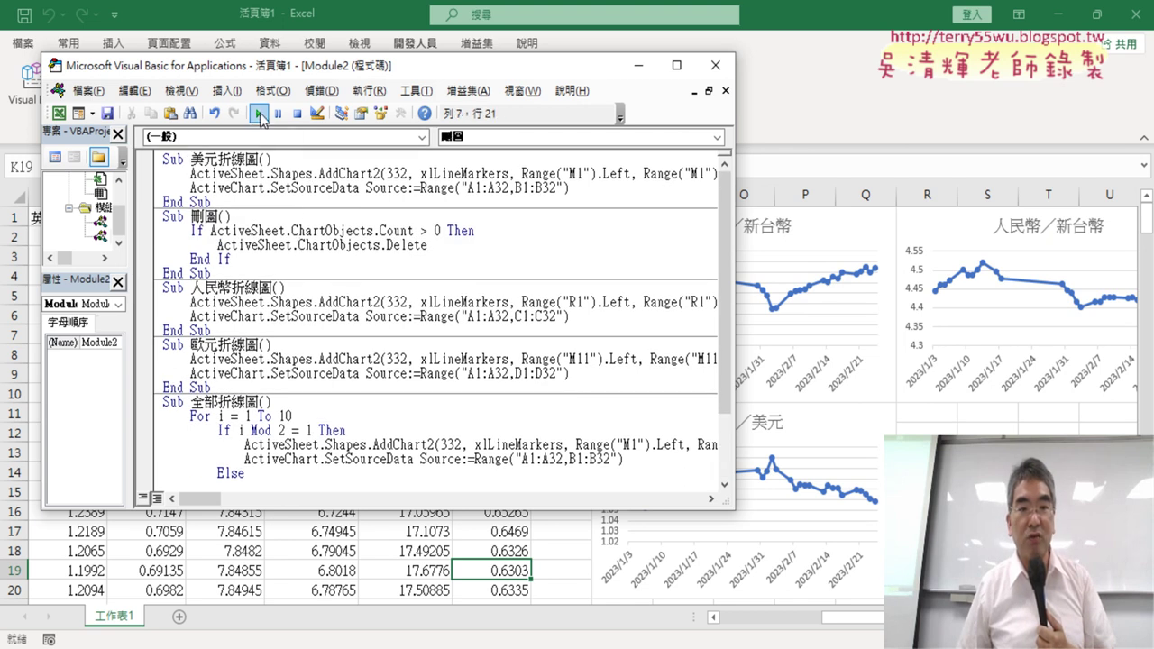
left_click(258, 114)
scroll(671, 389, "down", 2)
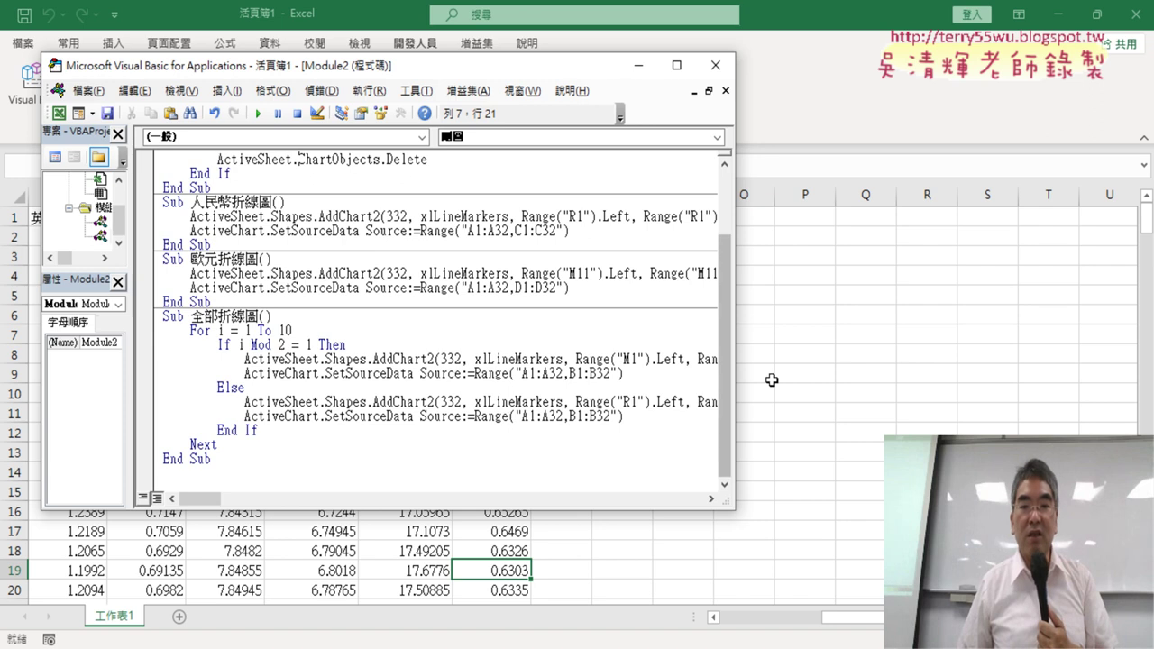
left_click_drag(739, 385, 893, 408)
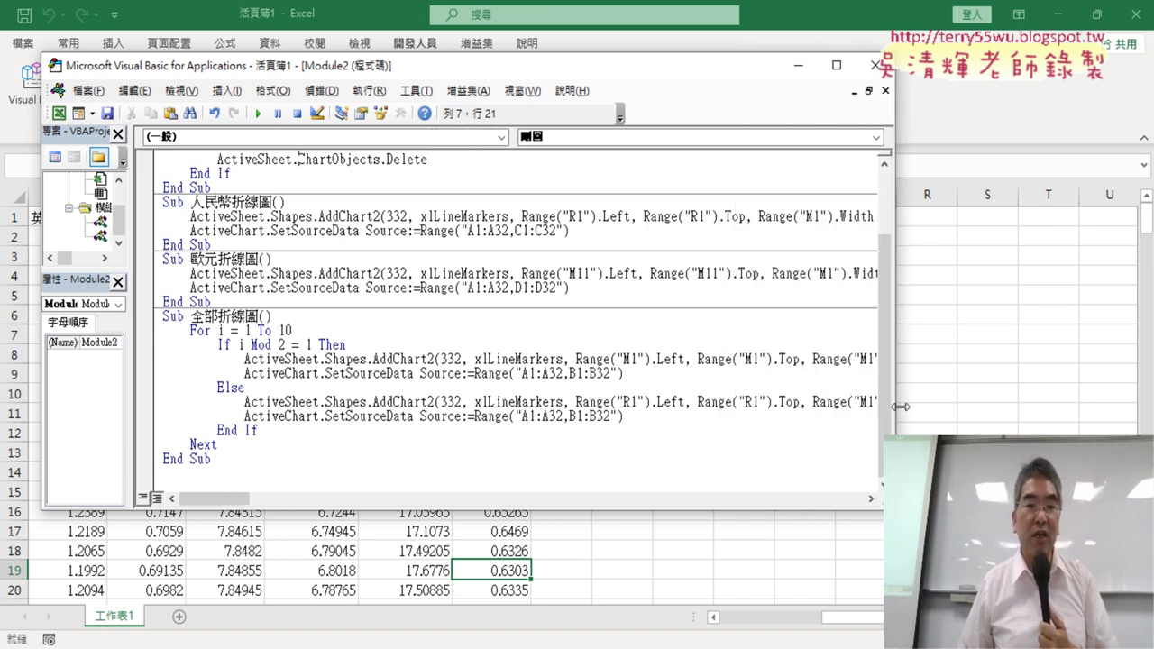
left_click(328, 320)
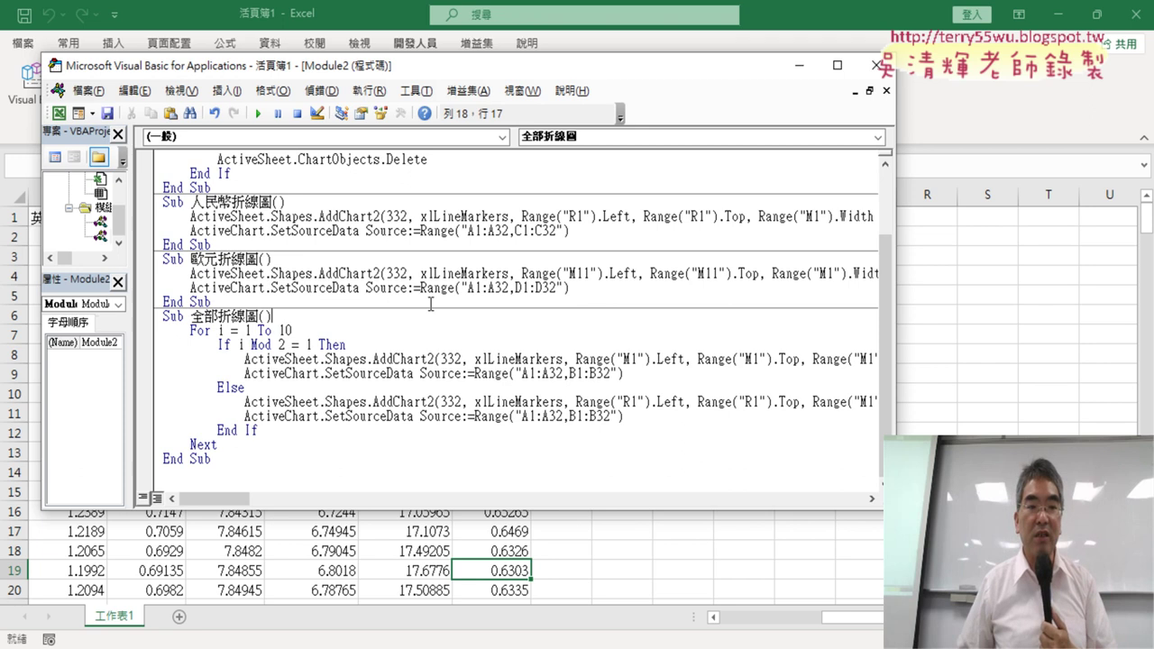
key("Return")
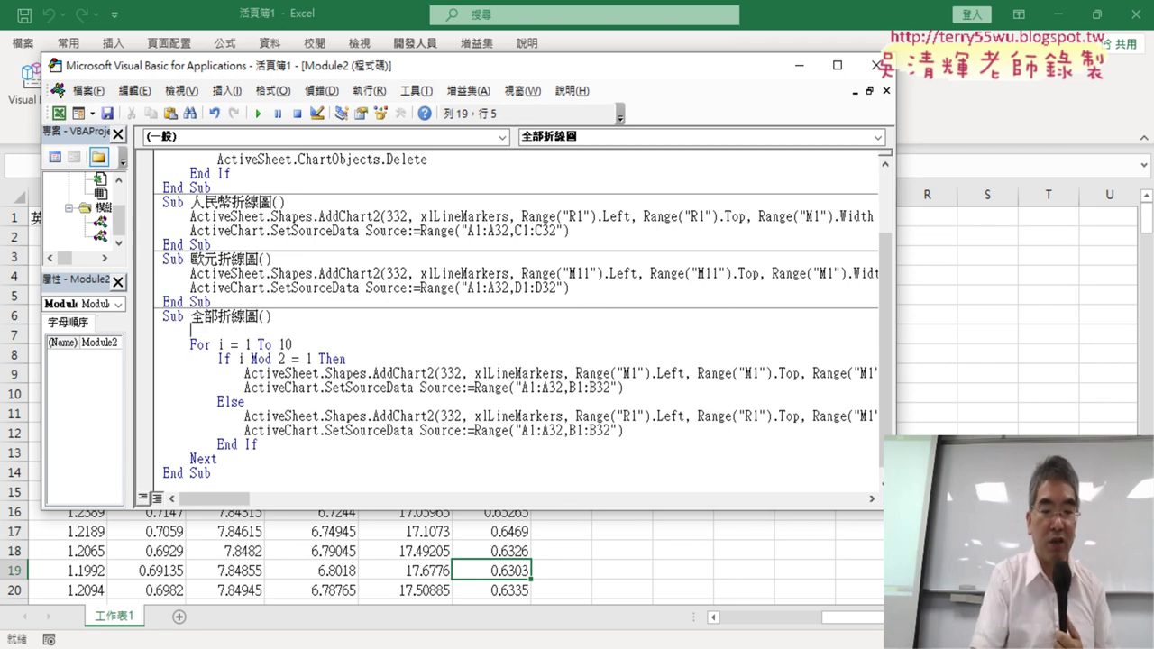
key("Tab")
type("k=")
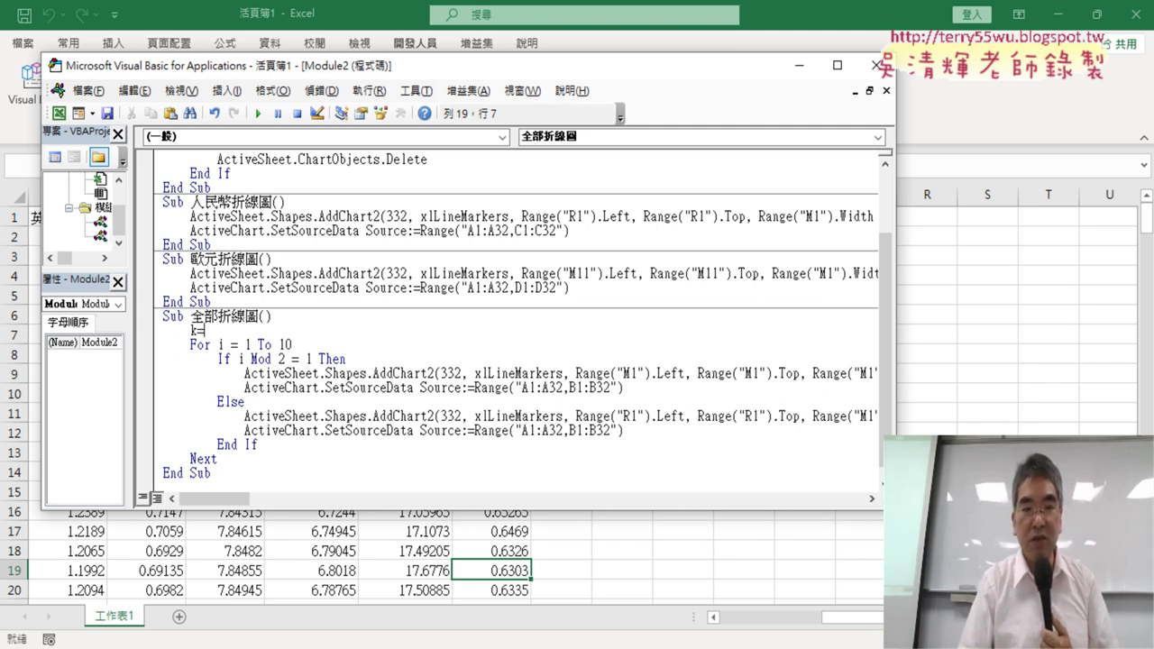
type("1")
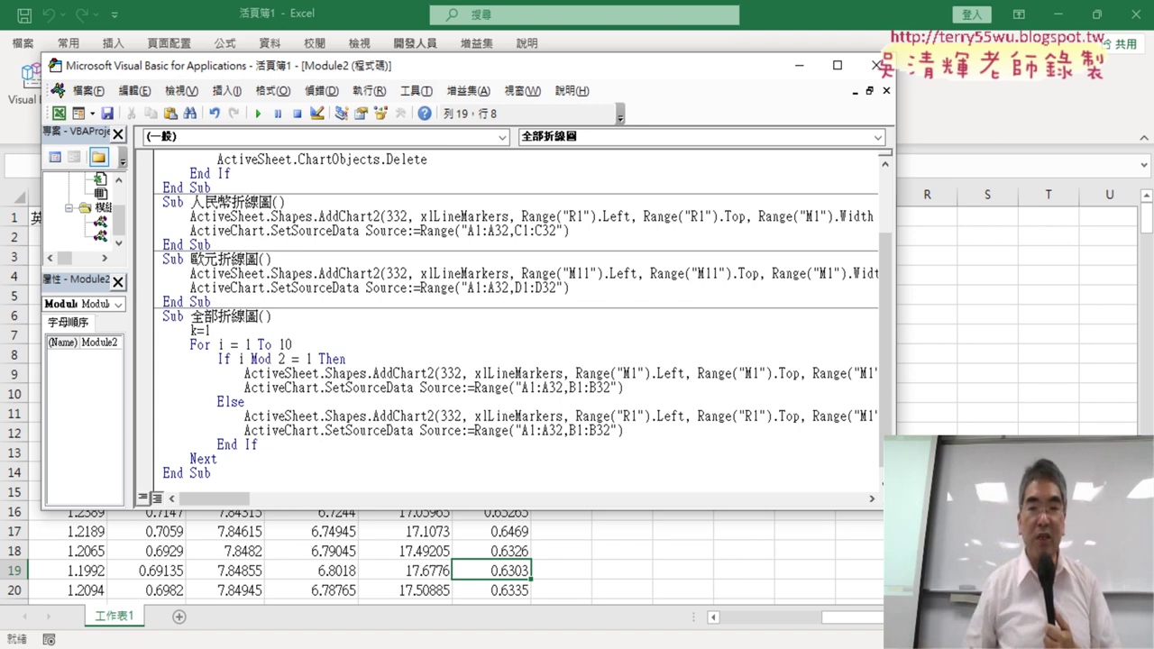
key("alt+F11")
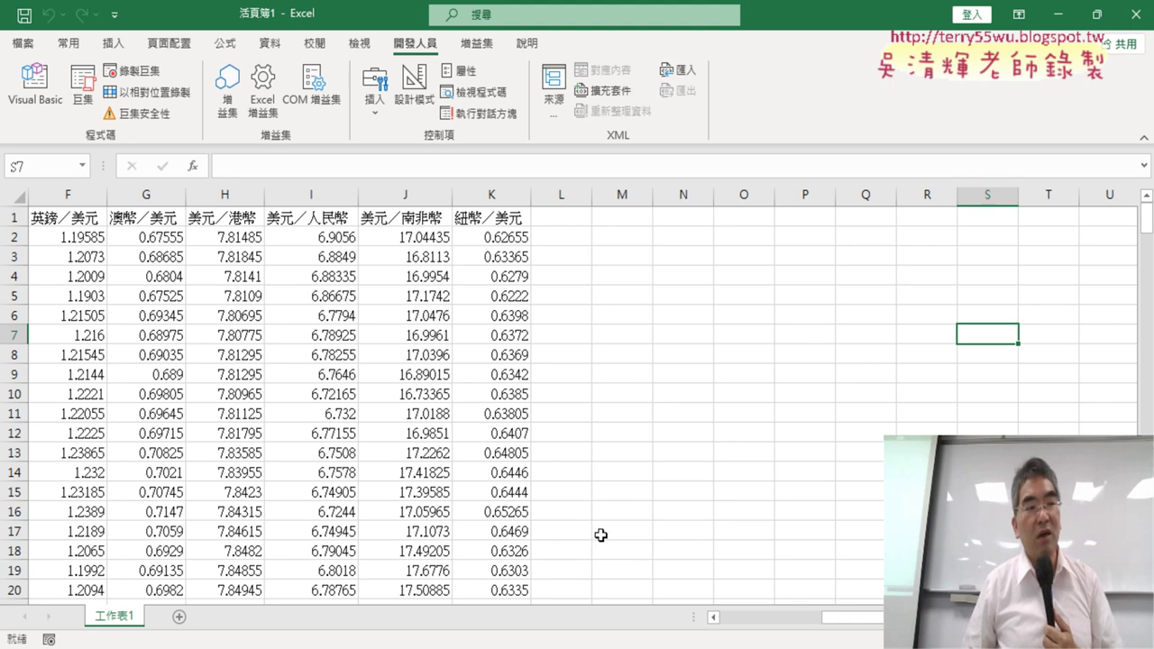
left_click(36, 95)
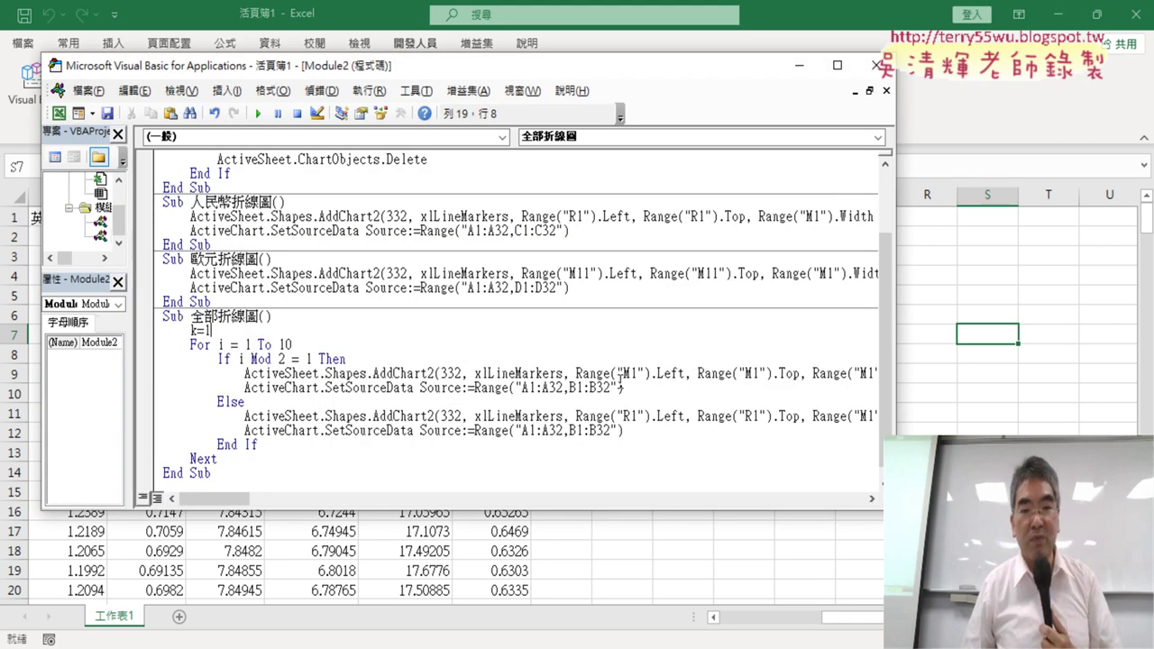
Change both Range("M1") references in the If branch chart to Range("M" & k).
left_click_drag(637, 373, 629, 373)
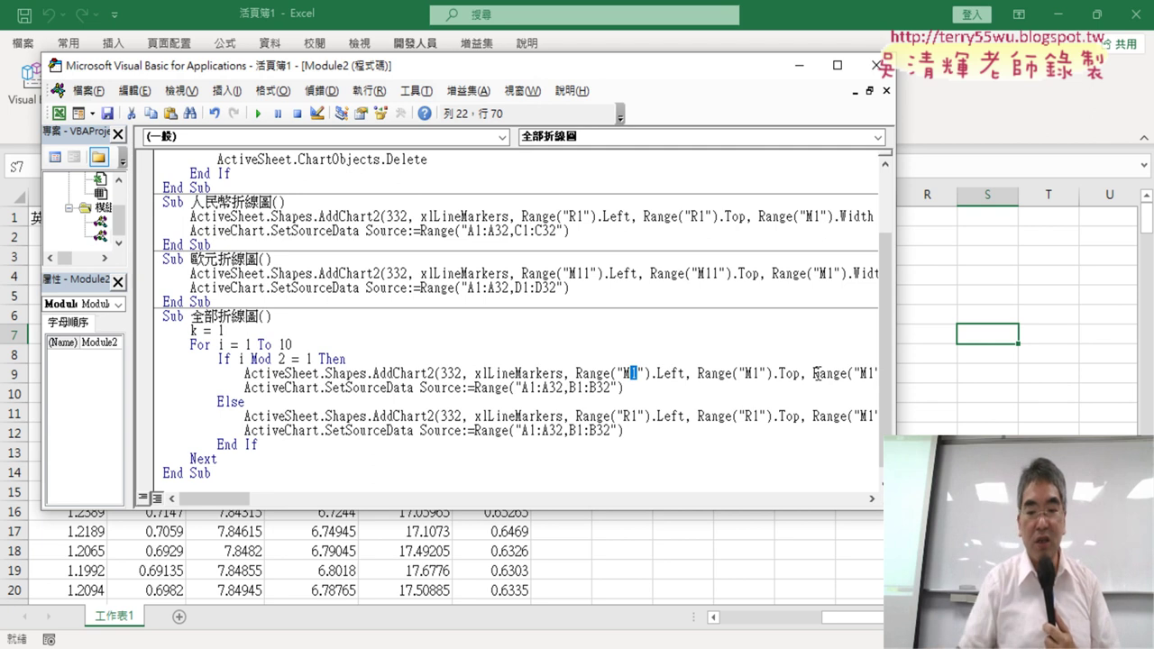
key("Delete")
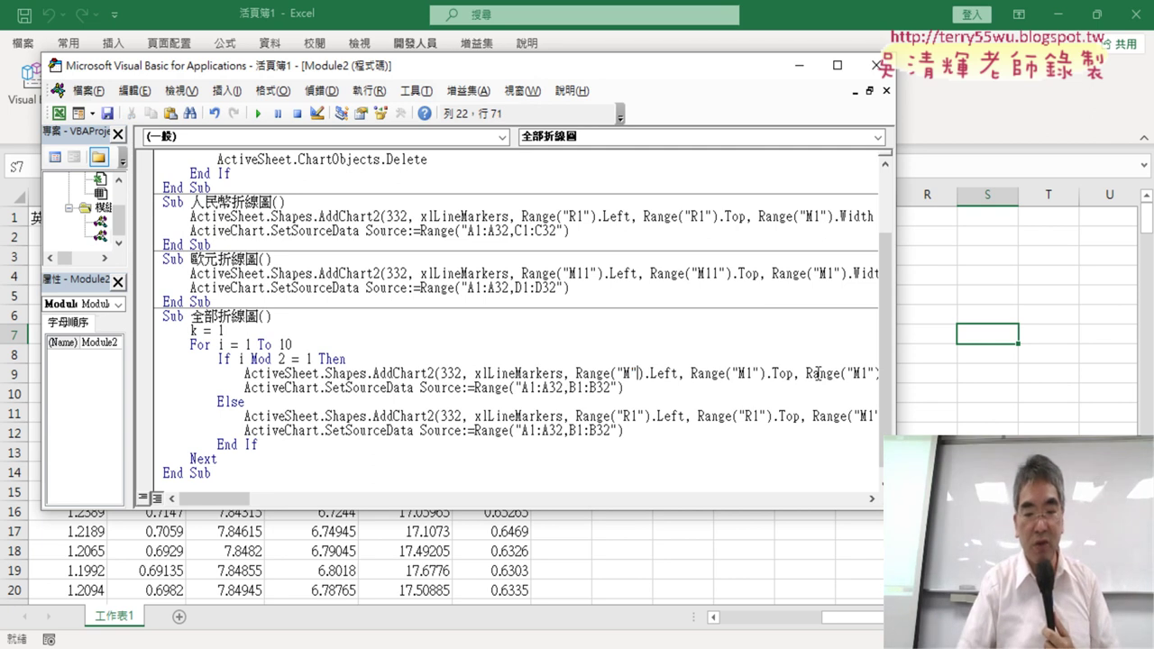
type("& ")
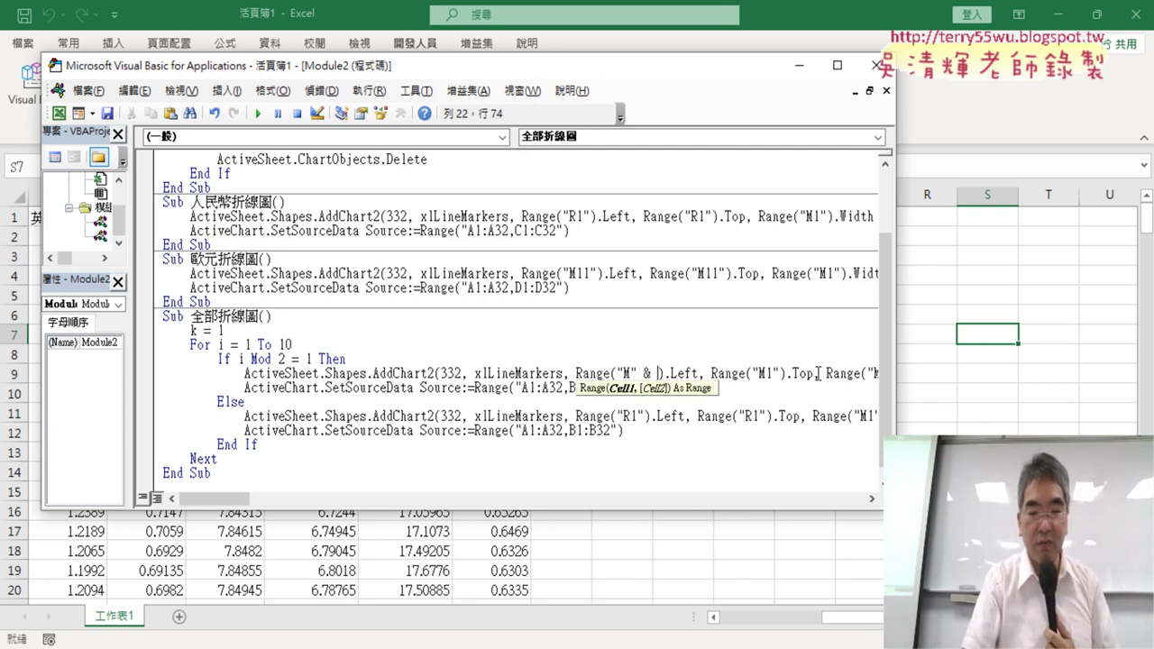
type("k")
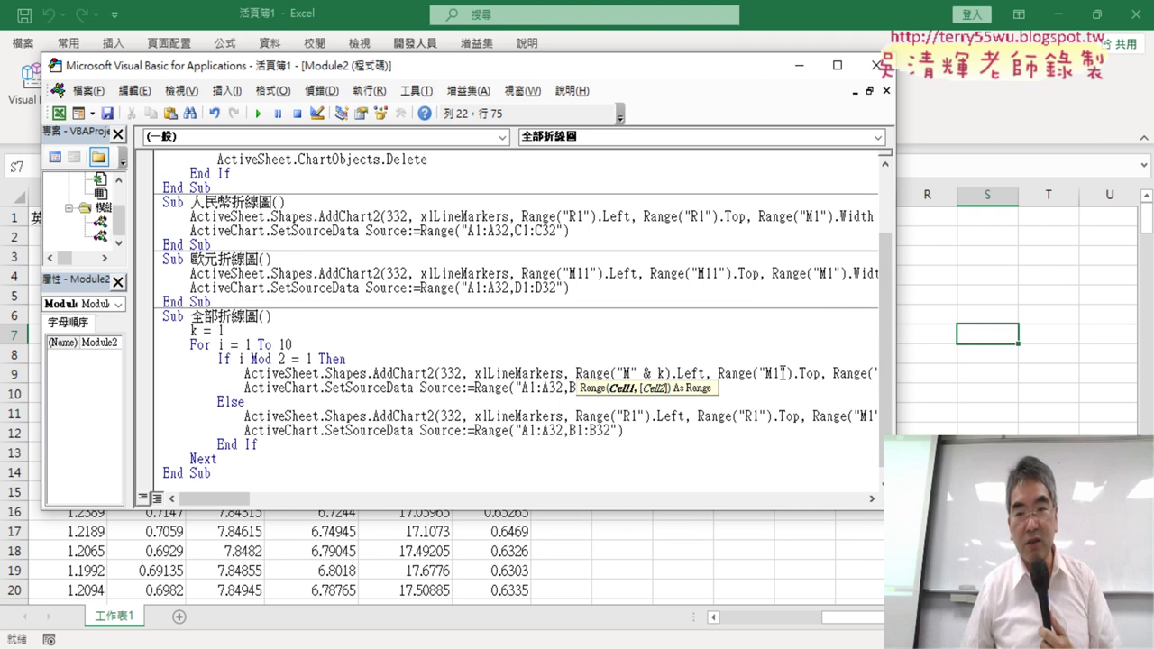
left_click_drag(776, 372, 784, 372)
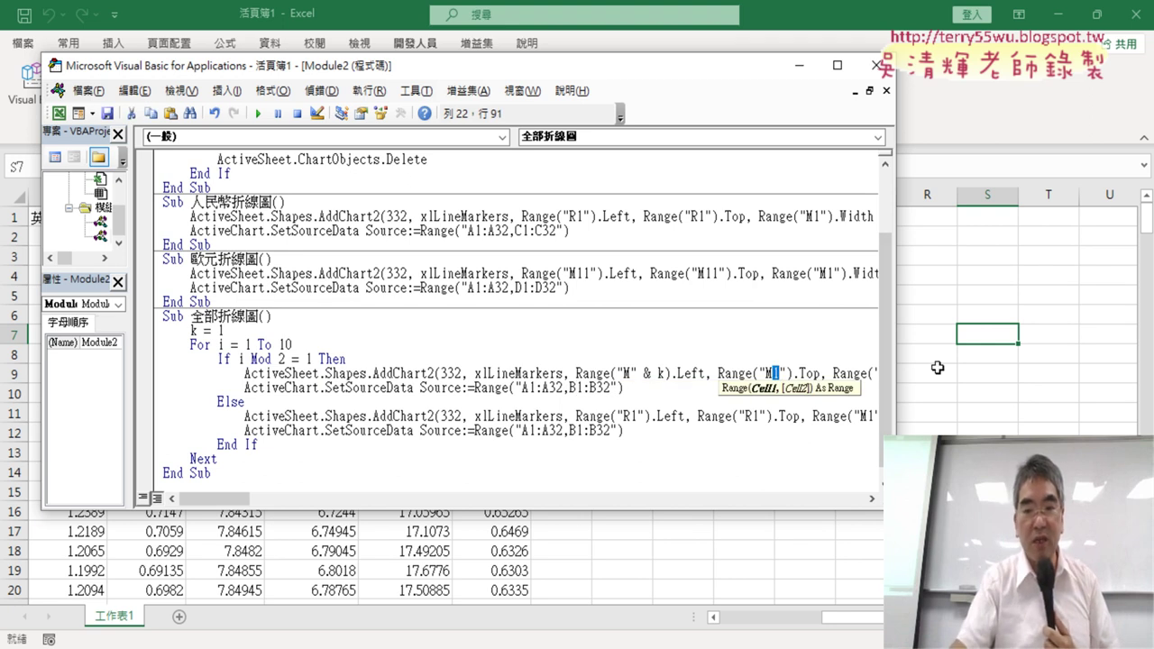
key("BackSpace")
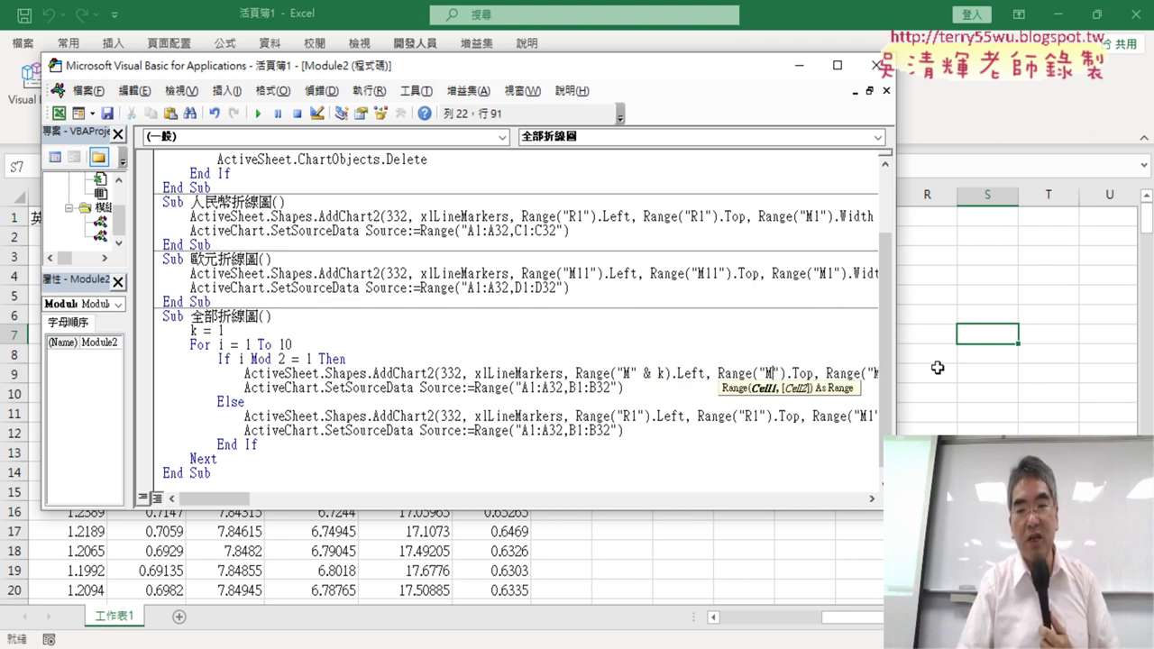
type("& k")
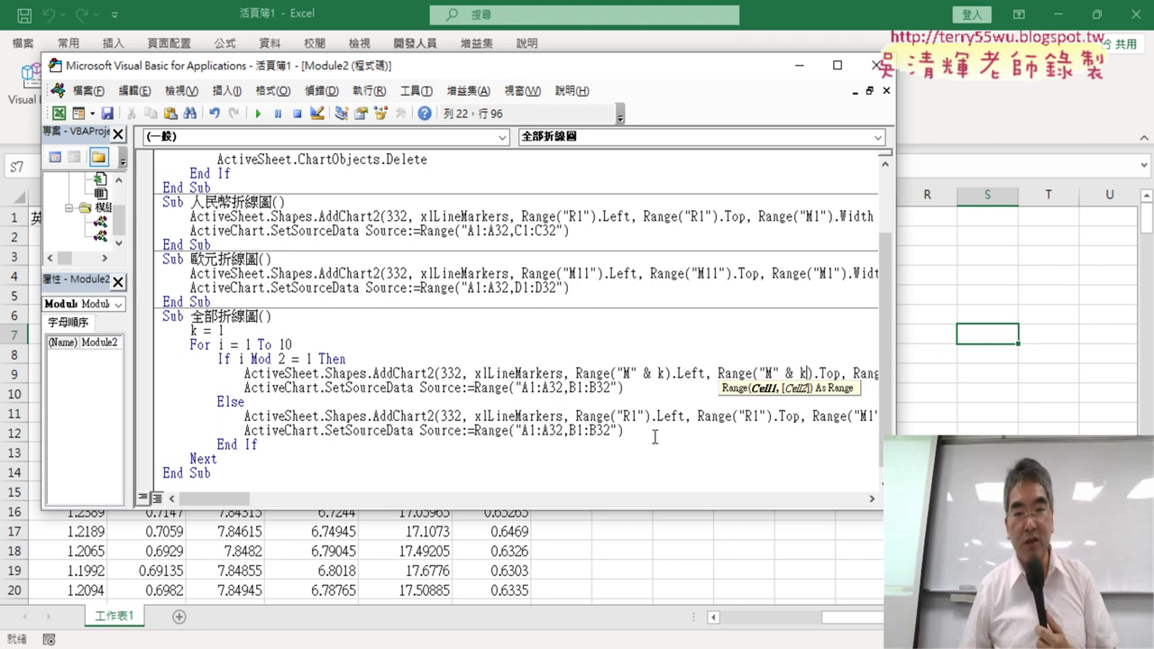
Change both Range("R1") references in the Else branch chart to Range("R" & k).
left_click_drag(639, 415, 631, 415)
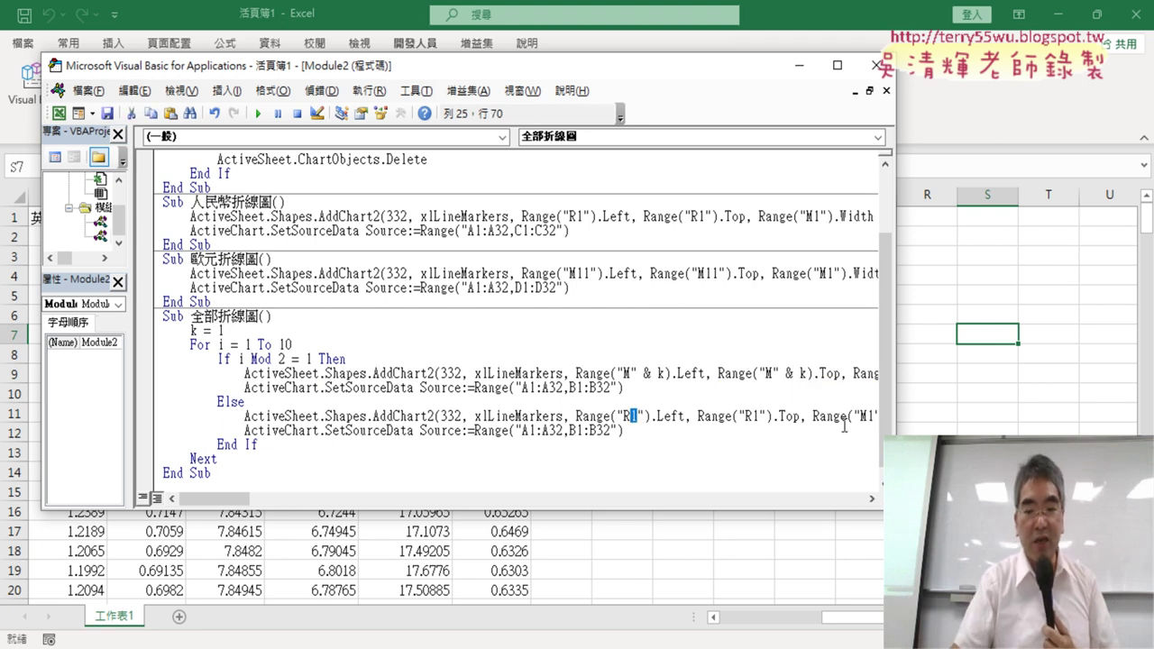
key("BackSpace")
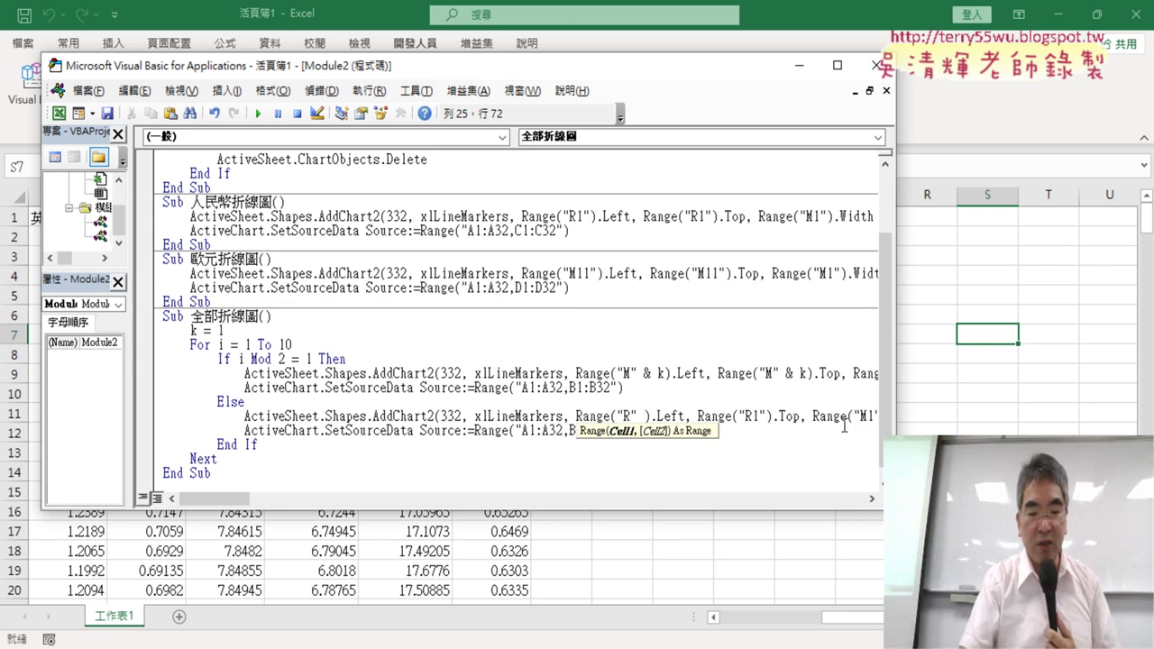
type("&")
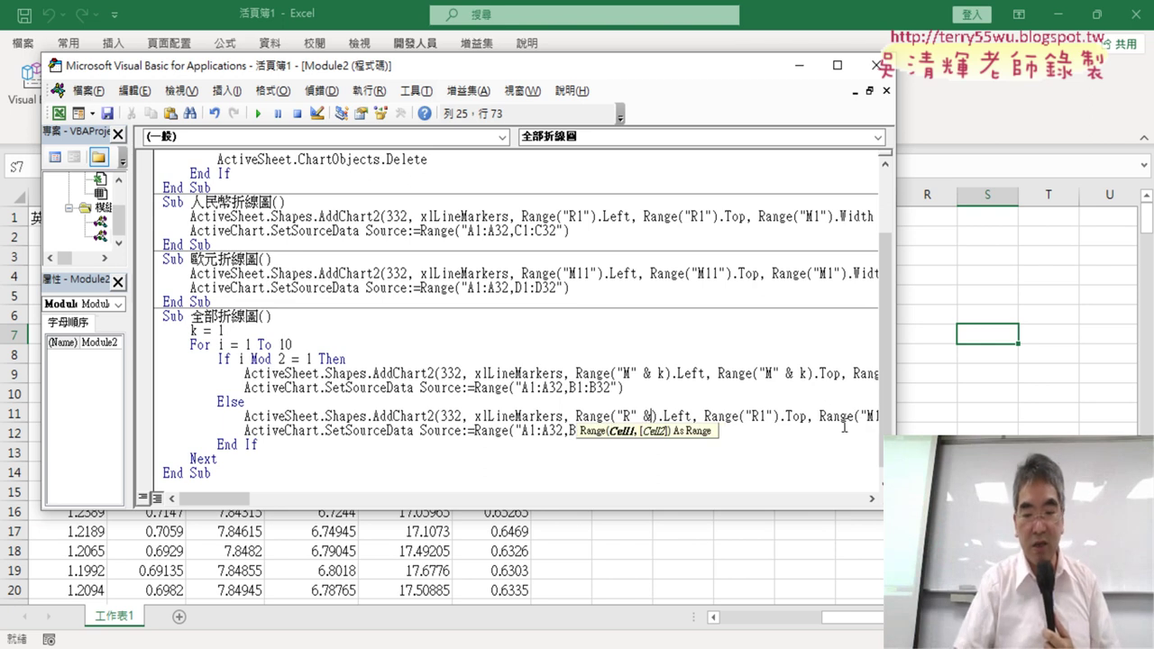
type(" k")
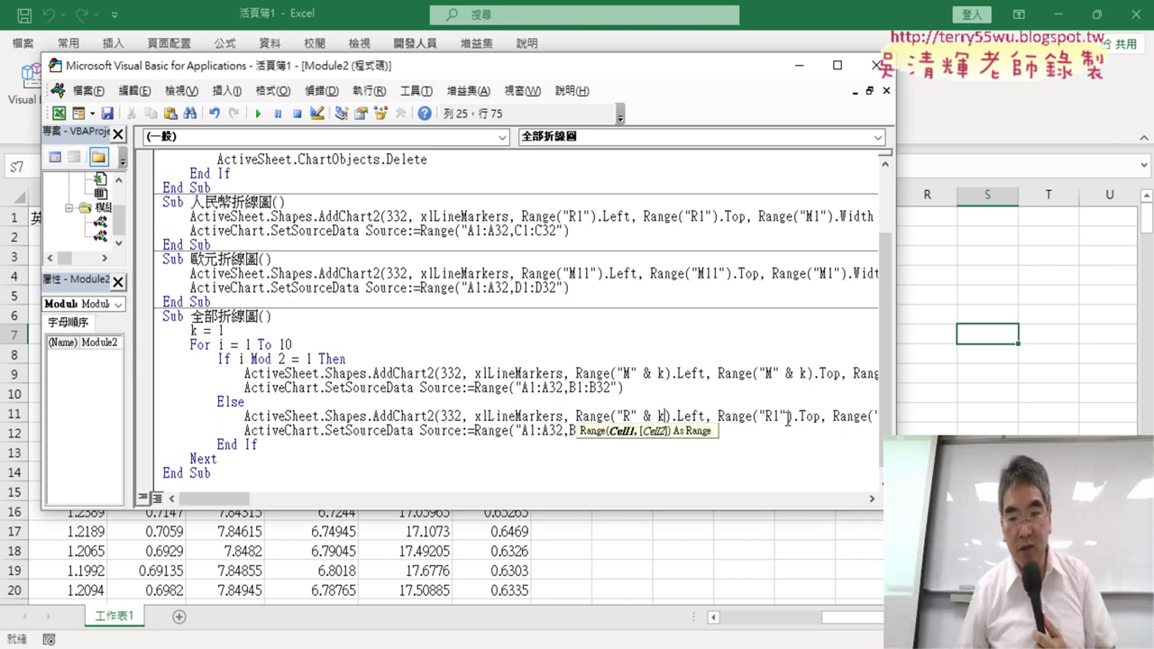
double_click(778, 417)
type("R\"")
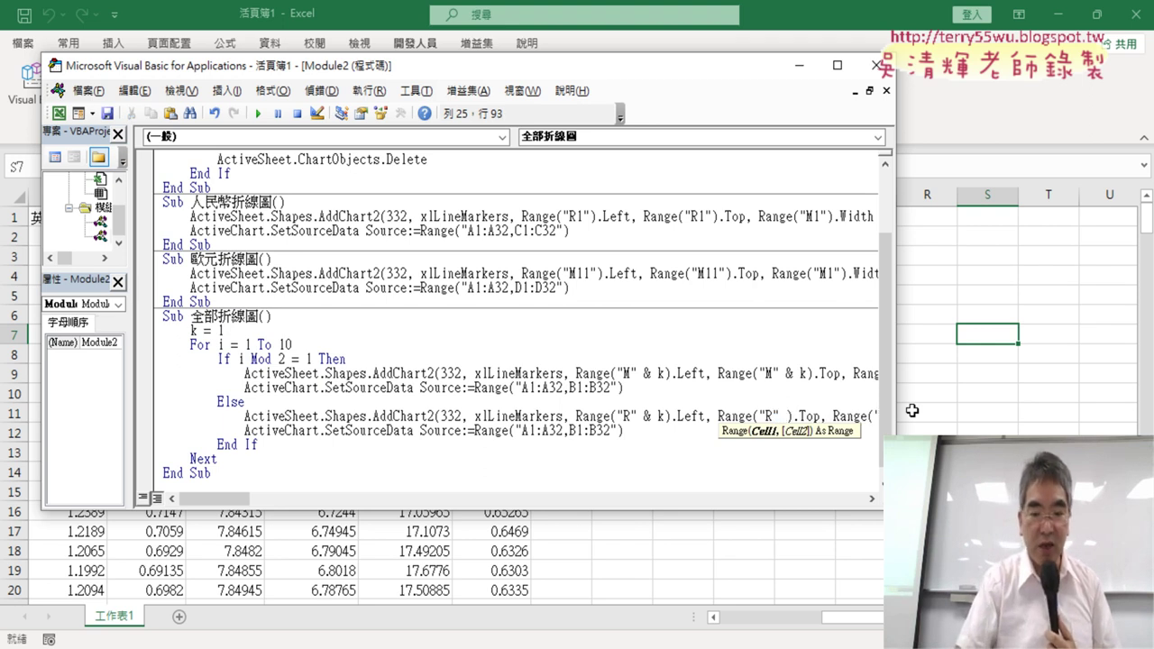
type(" & k")
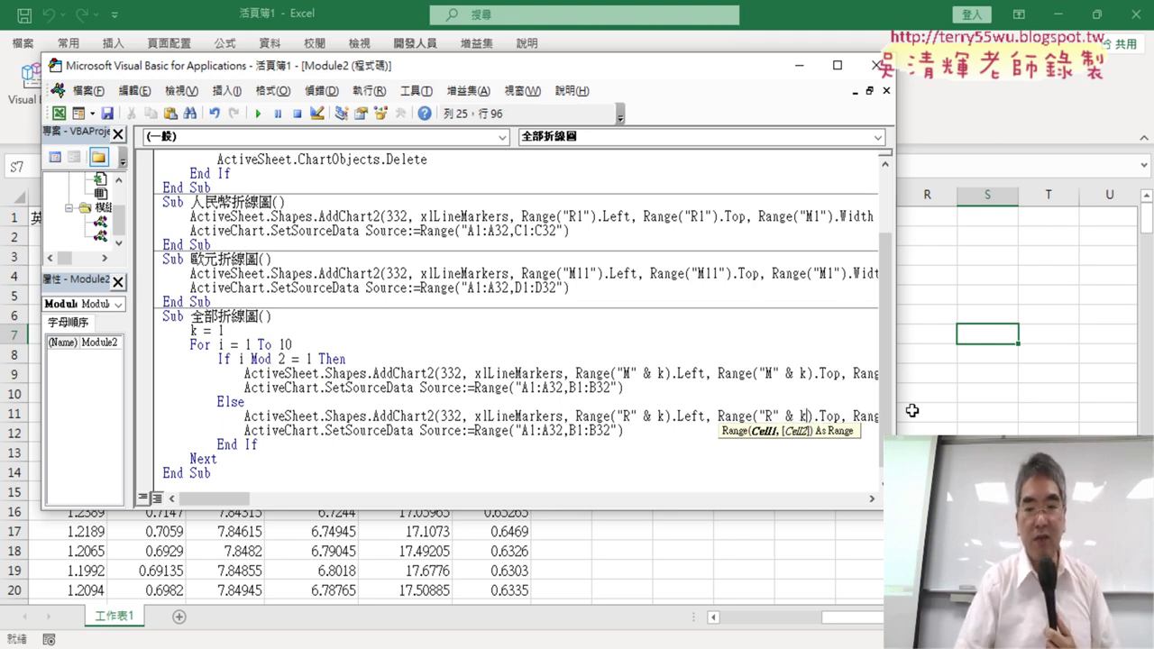
left_click(592, 307)
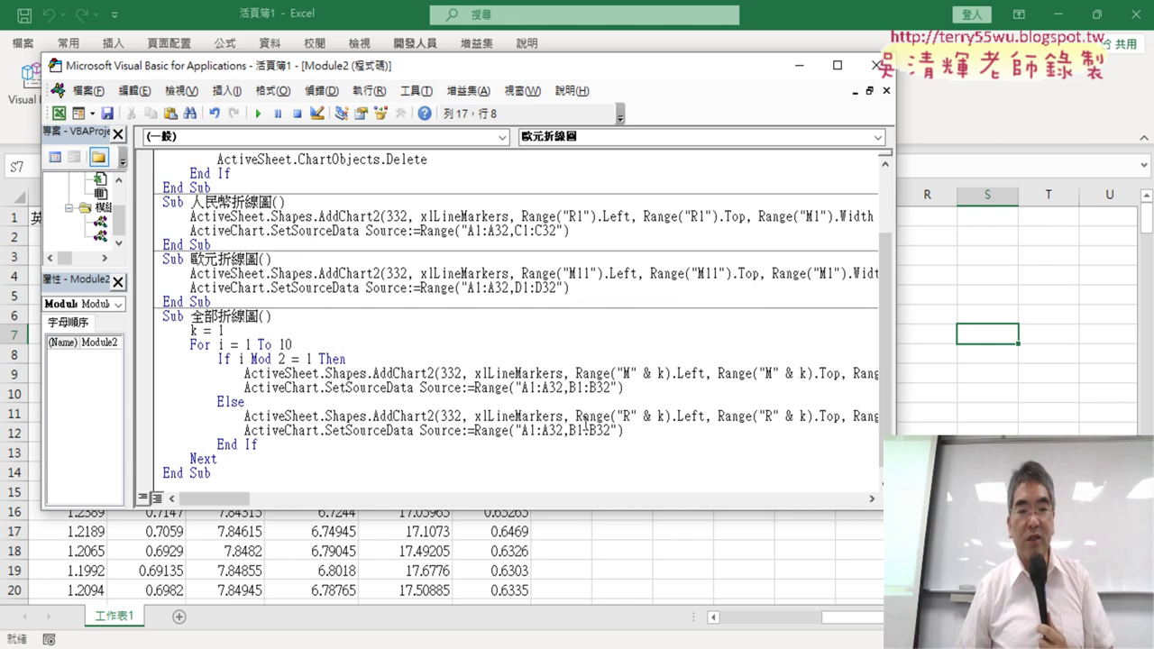
left_click(639, 436)
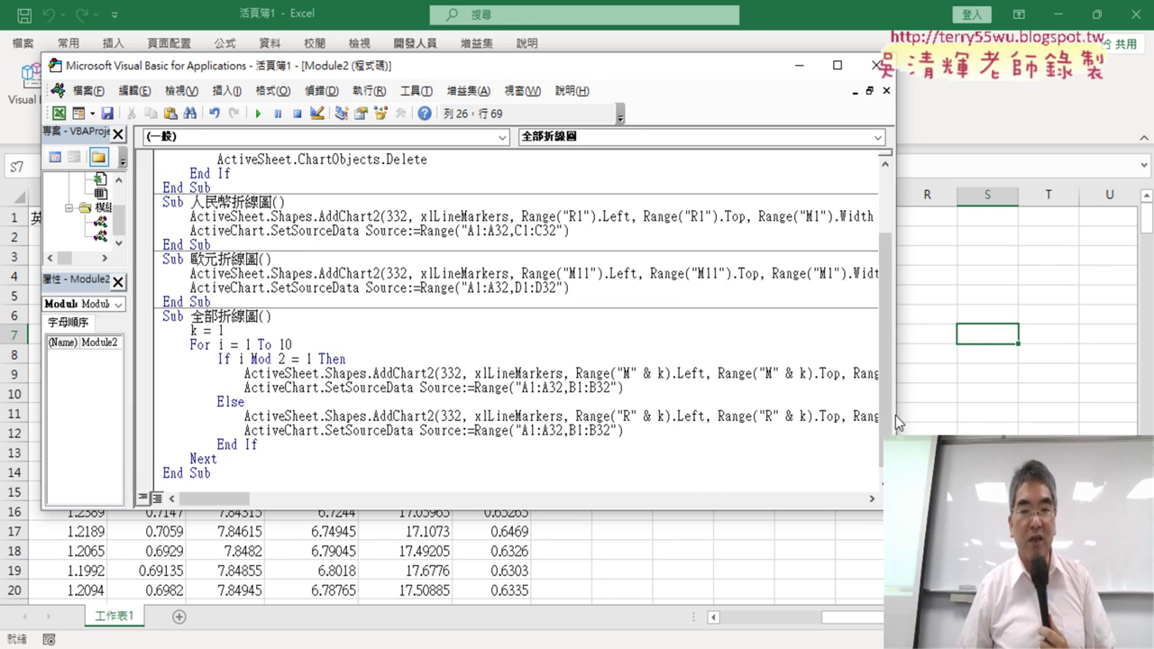
left_click_drag(884, 416, 1107, 411)
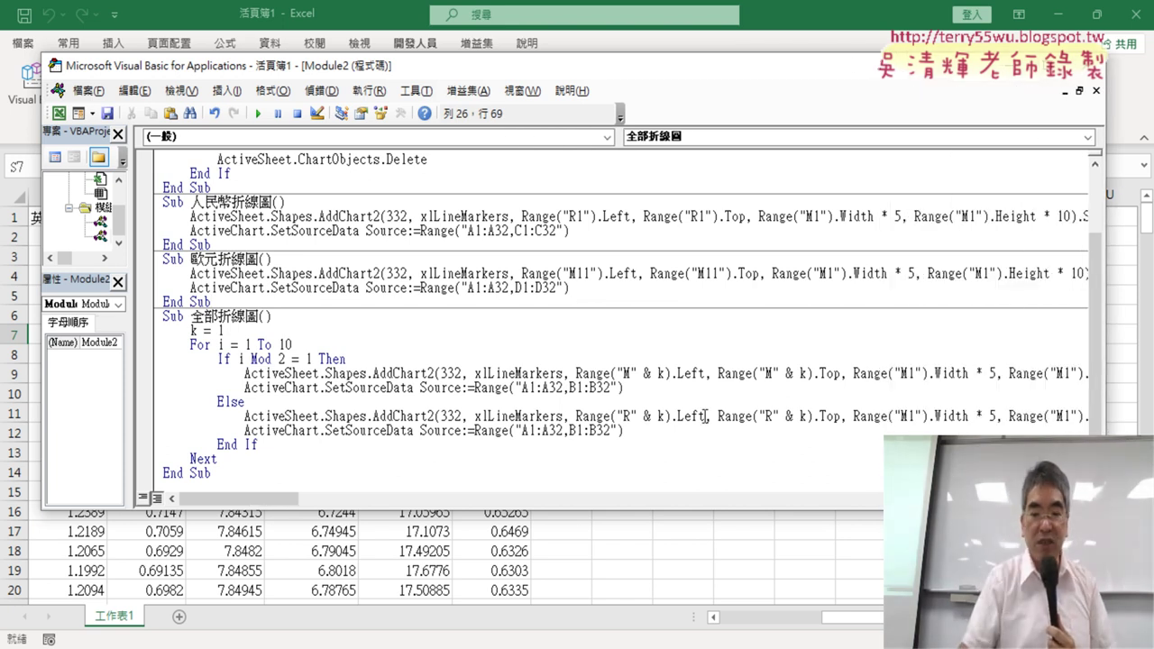
Add k = k + 10 after the Else branch's SetSourceData line.
key("Return")
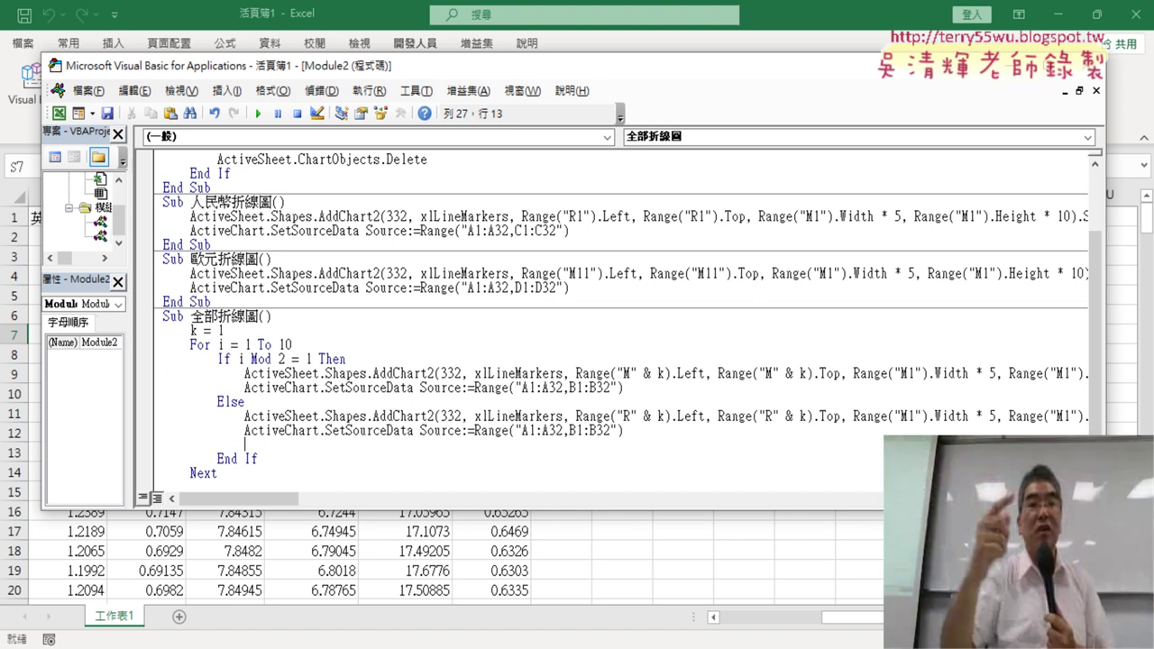
type("k")
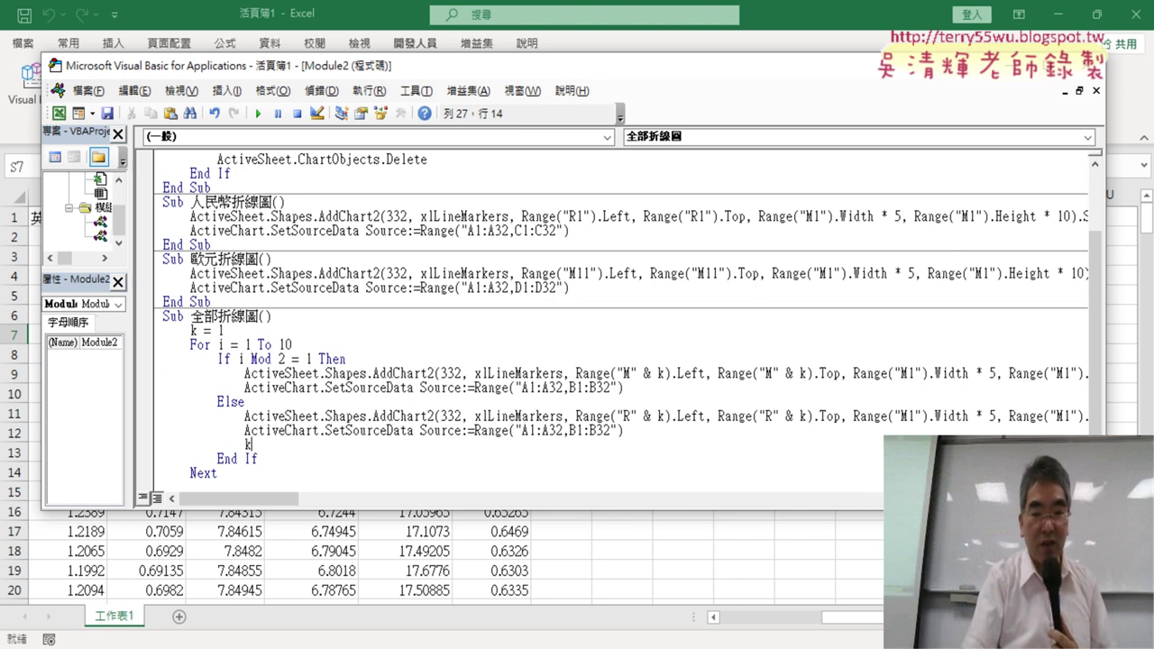
type("=k")
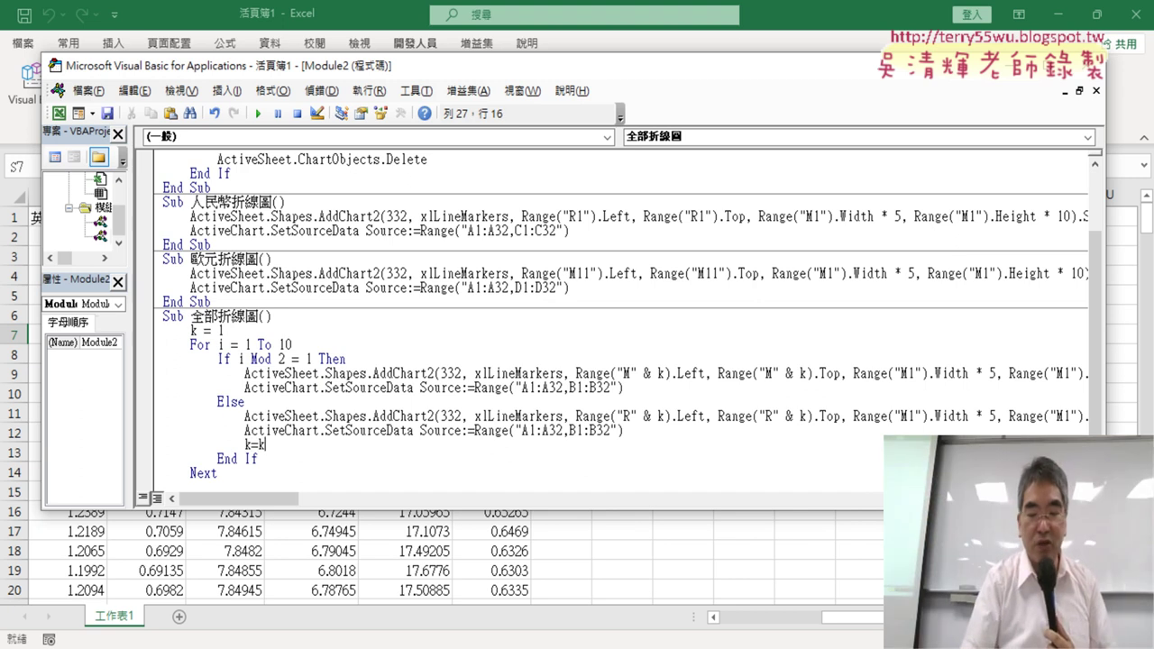
type("+10")
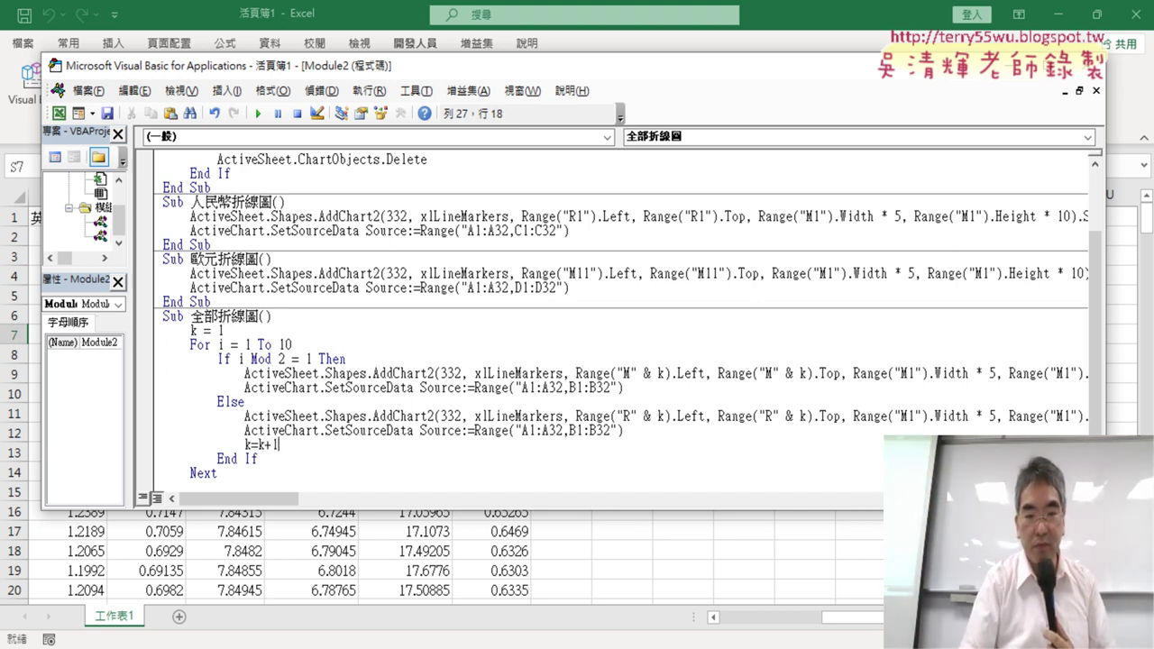
left_click(583, 350)
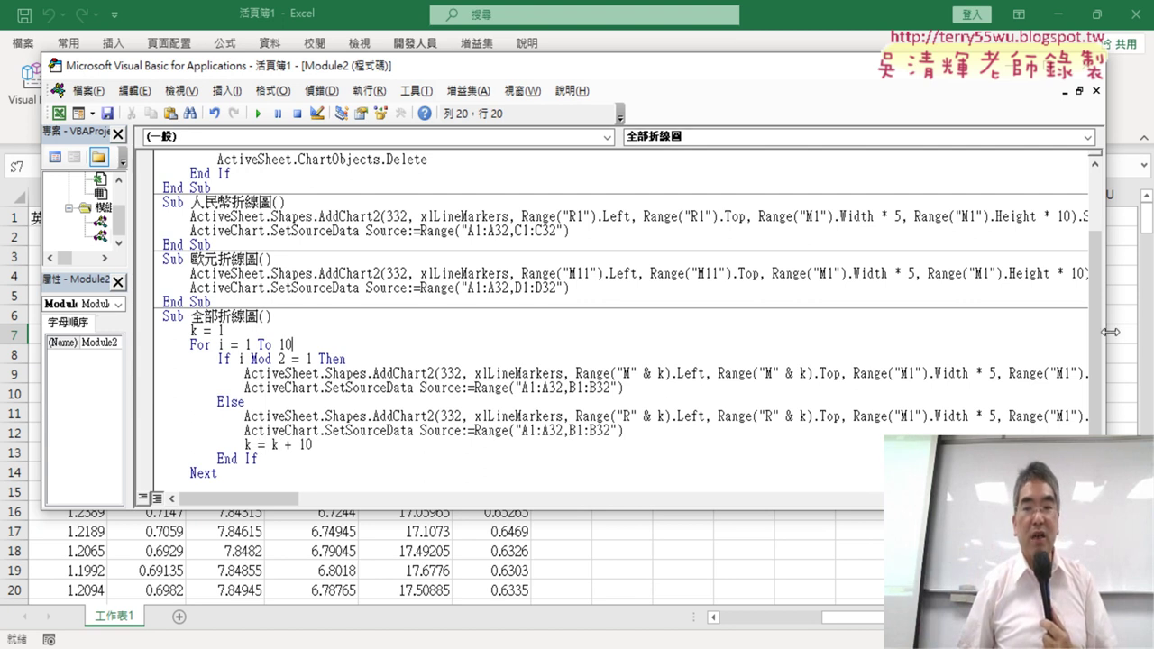
left_click_drag(1109, 332, 518, 331)
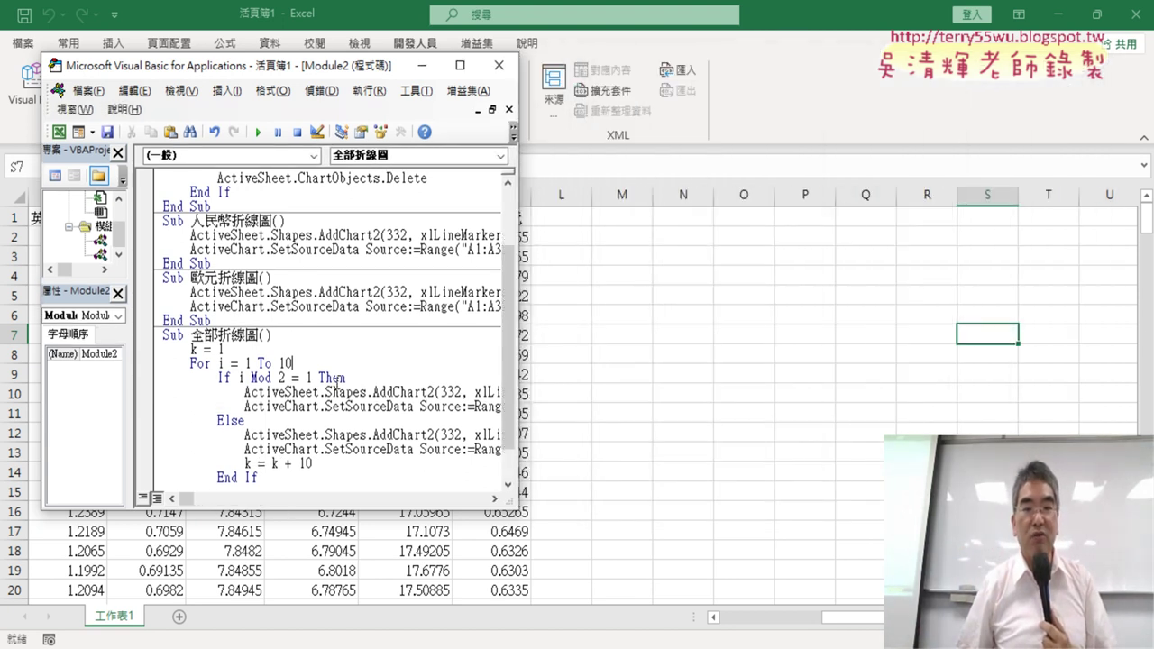
Run 全部折線圖 and scroll through the stacked 美元／新台幣 line charts in columns M and R.
left_click(258, 132)
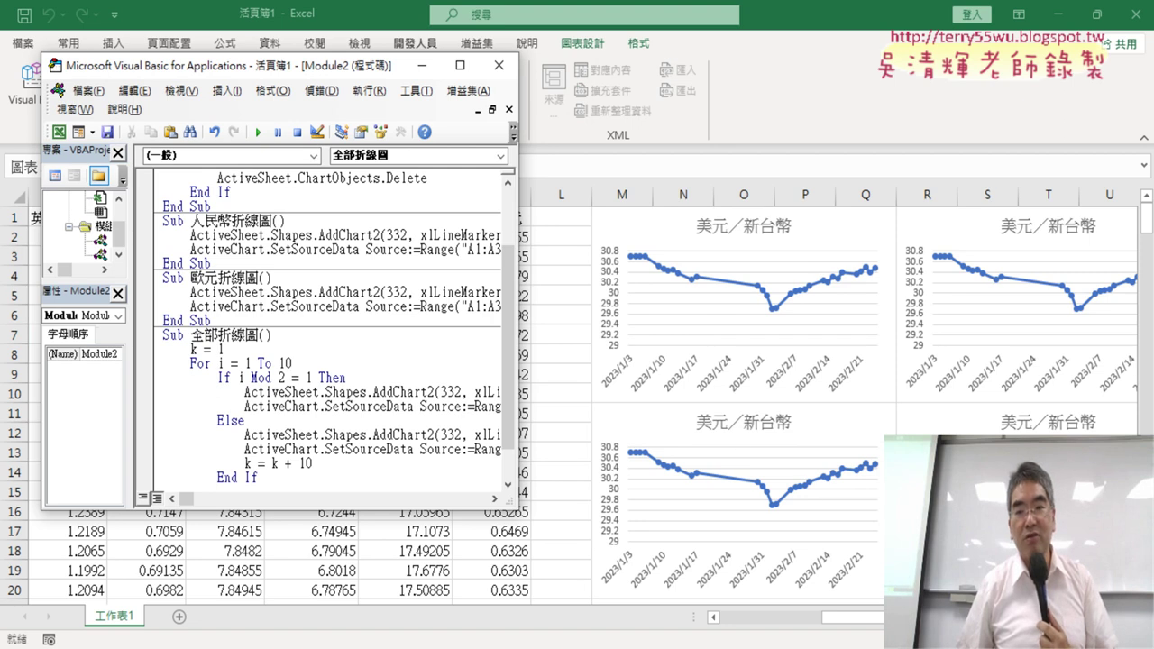
scroll(988, 421, "down", 2)
scroll(988, 420, "down", 3)
scroll(988, 420, "down", 3)
scroll(902, 406, "down", 2)
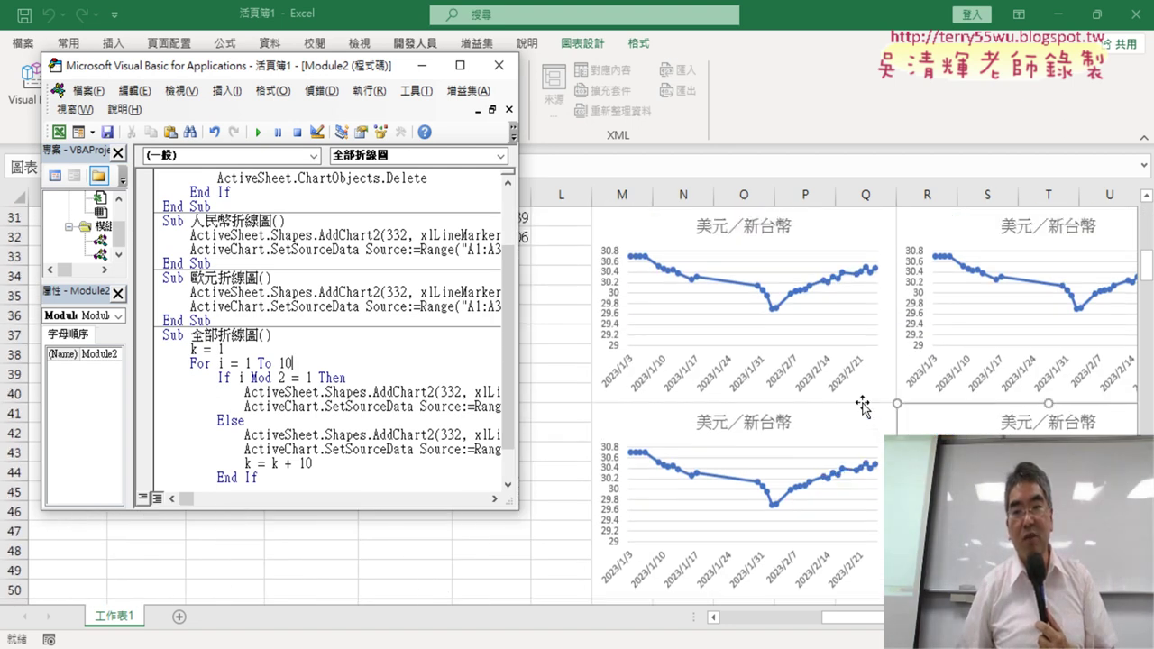
scroll(862, 400, "down", 2)
scroll(862, 400, "up", 5)
scroll(862, 400, "up", 7)
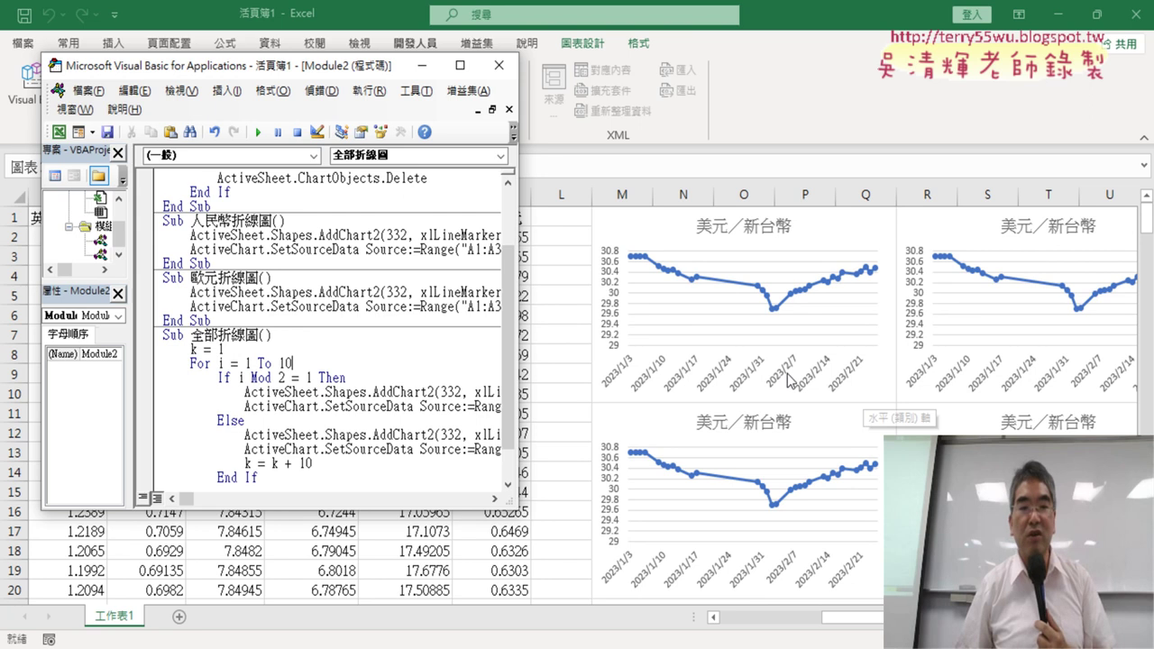
left_click_drag(521, 280, 1055, 280)
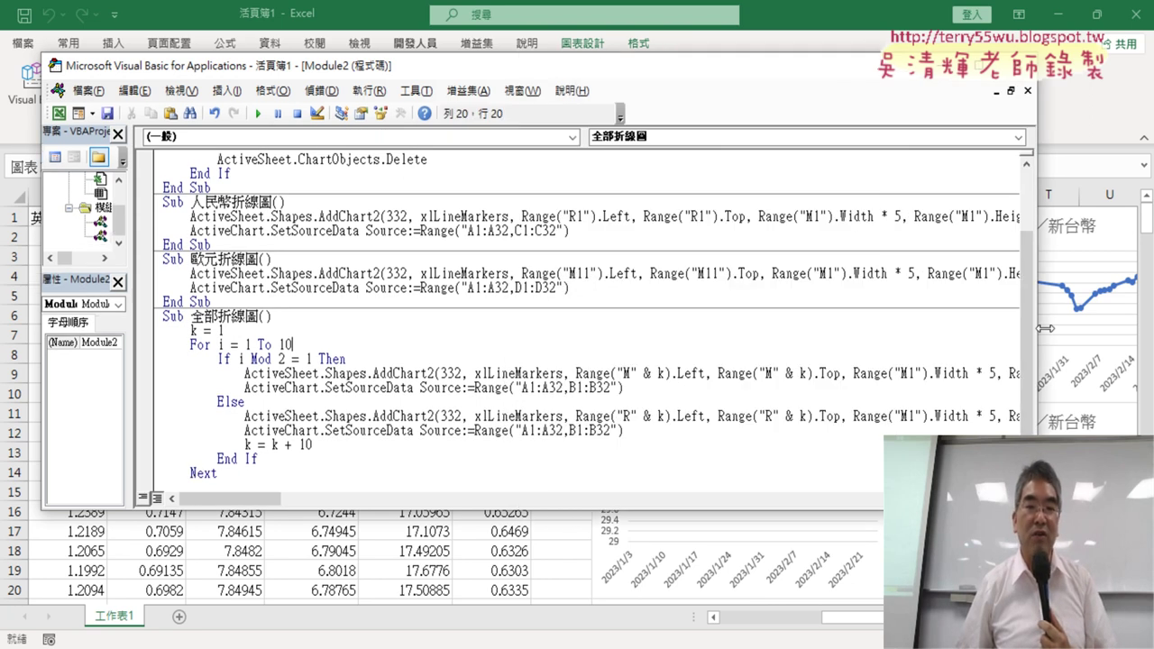
left_click_drag(624, 388, 312, 388)
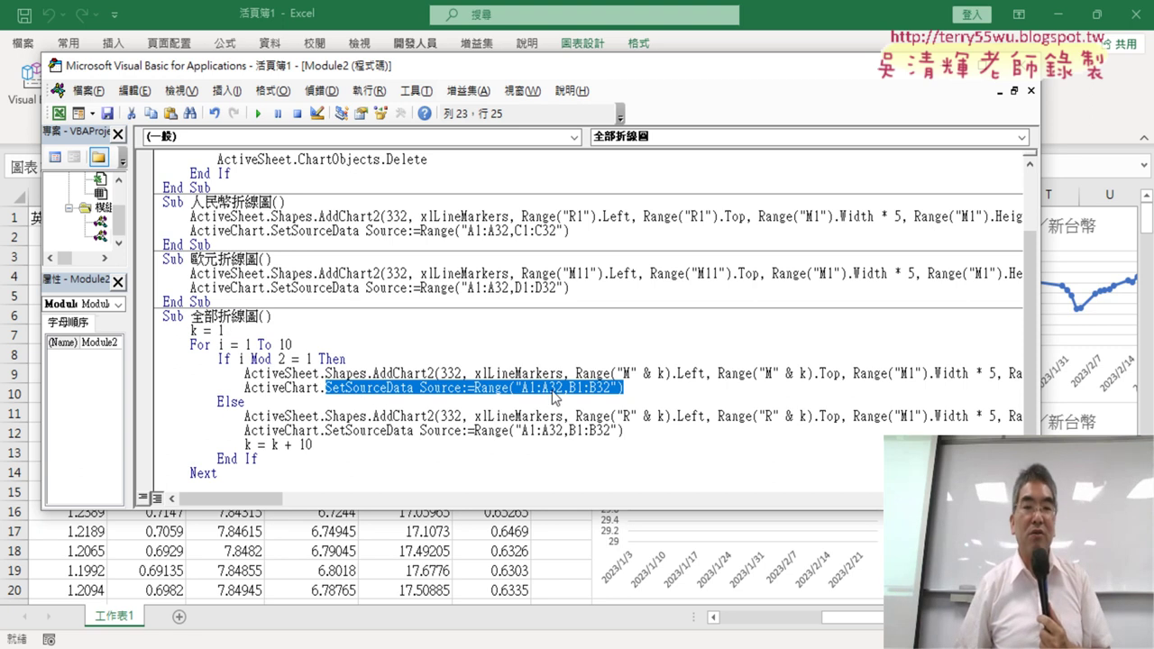
left_click(590, 398)
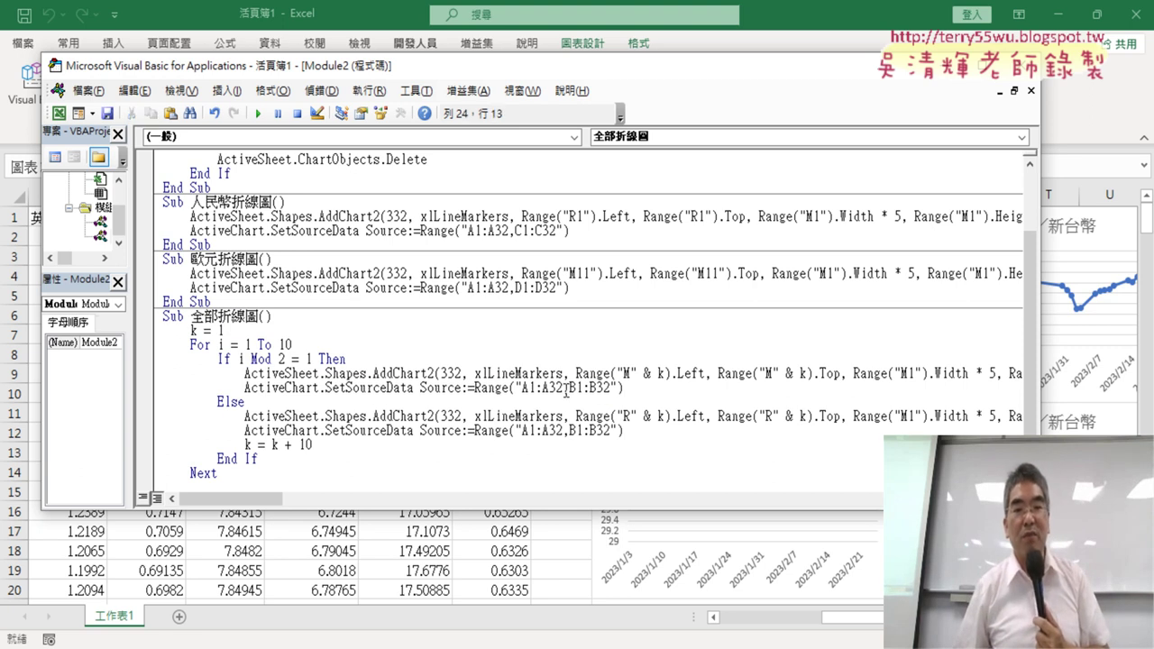
left_click_drag(564, 389, 616, 389)
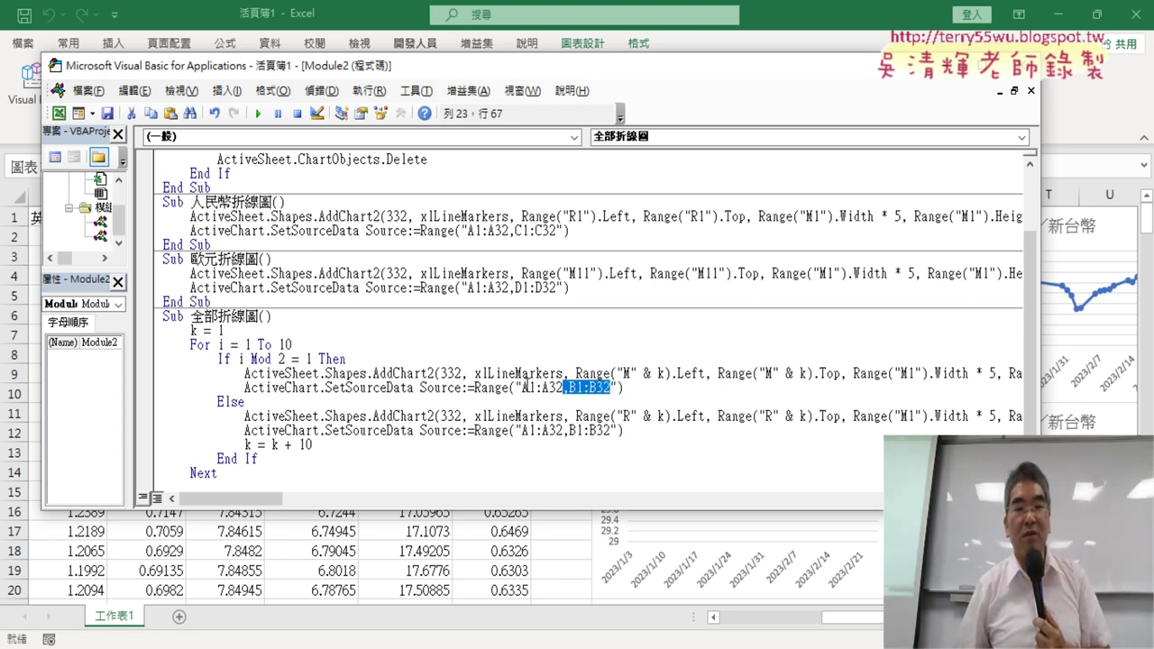
left_click_drag(522, 388, 550, 388)
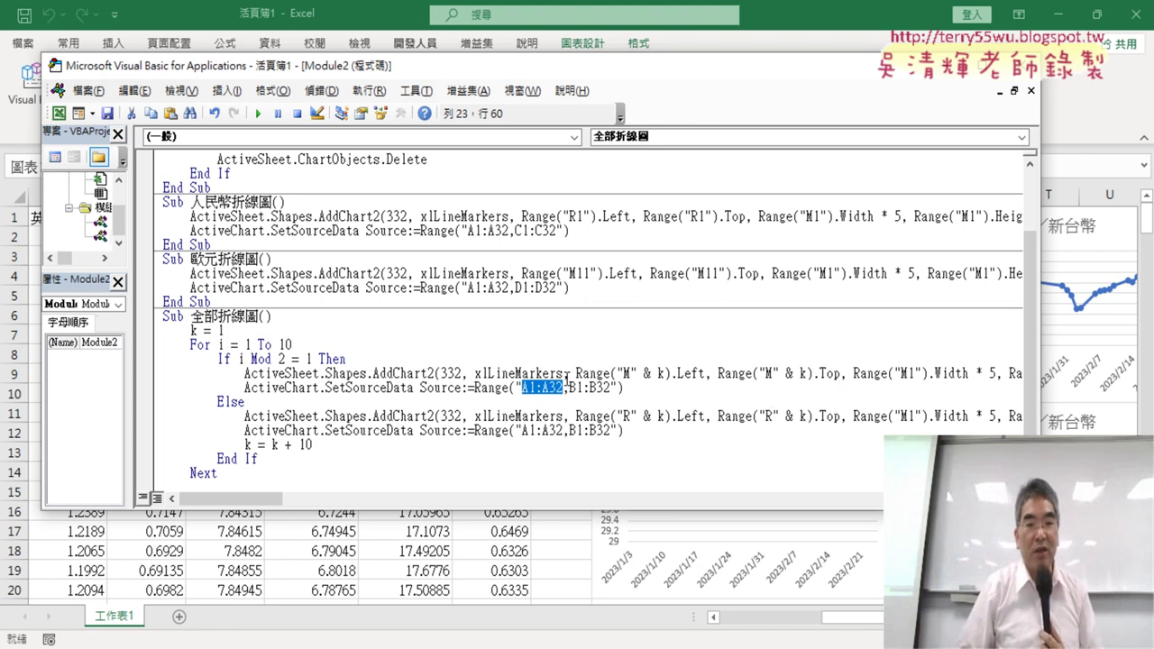
left_click_drag(576, 387, 569, 388)
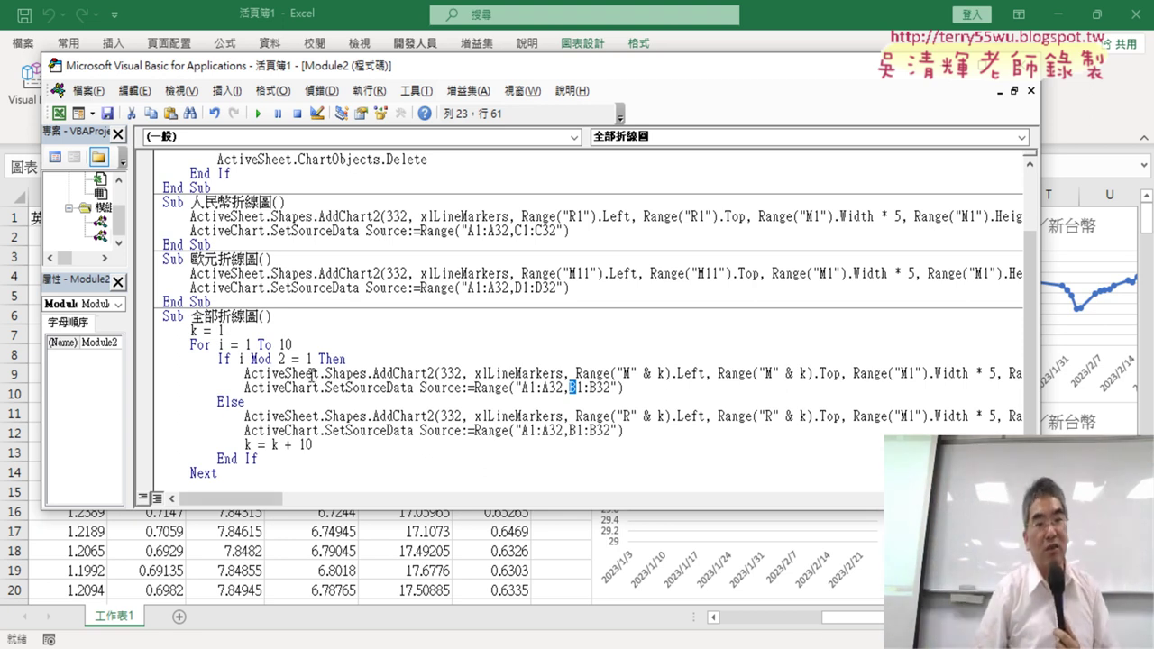
left_click(430, 343)
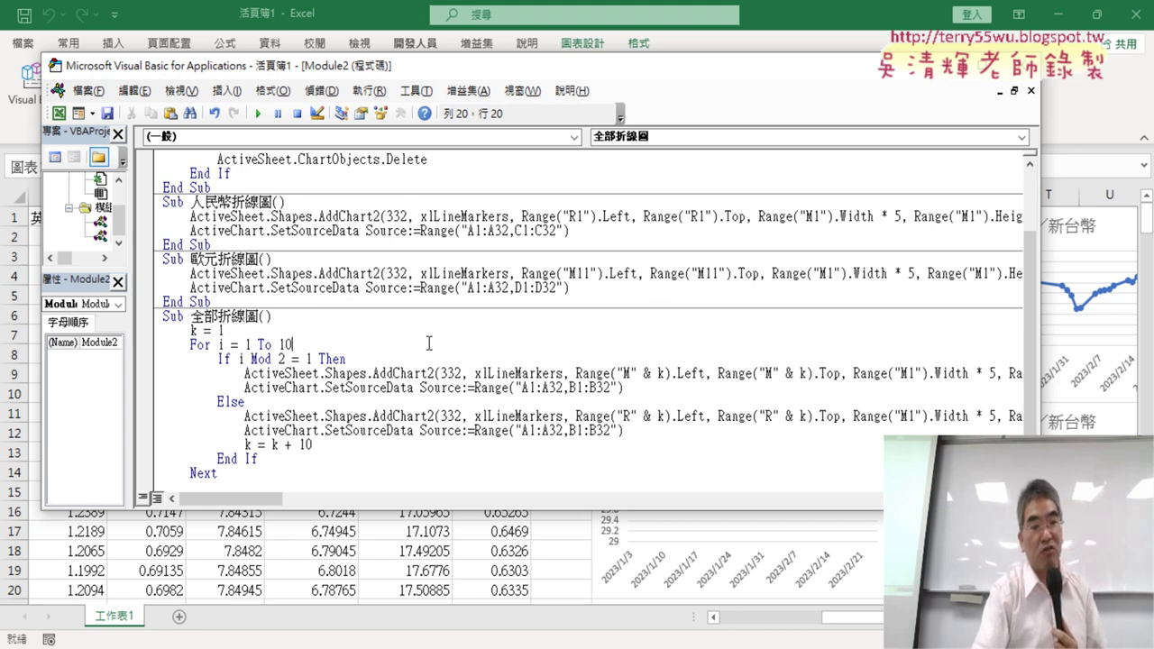
Add the line col = Mid("BCDEFGHIJK", i, 1) at the top of the loop.
key("Return")
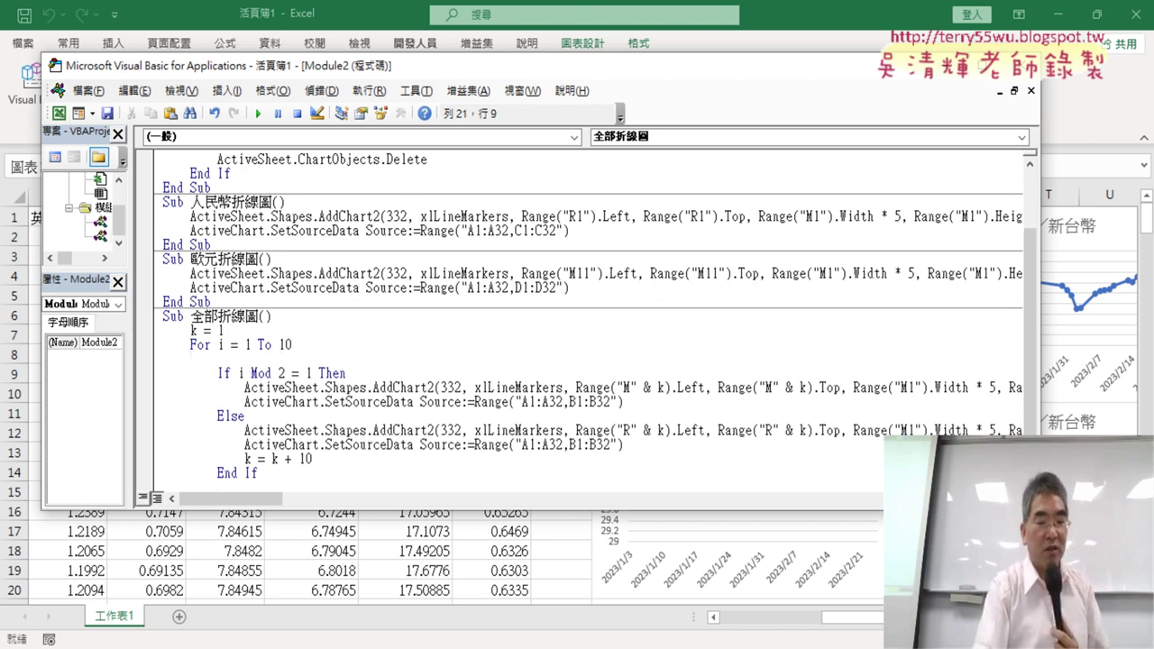
type("col=m")
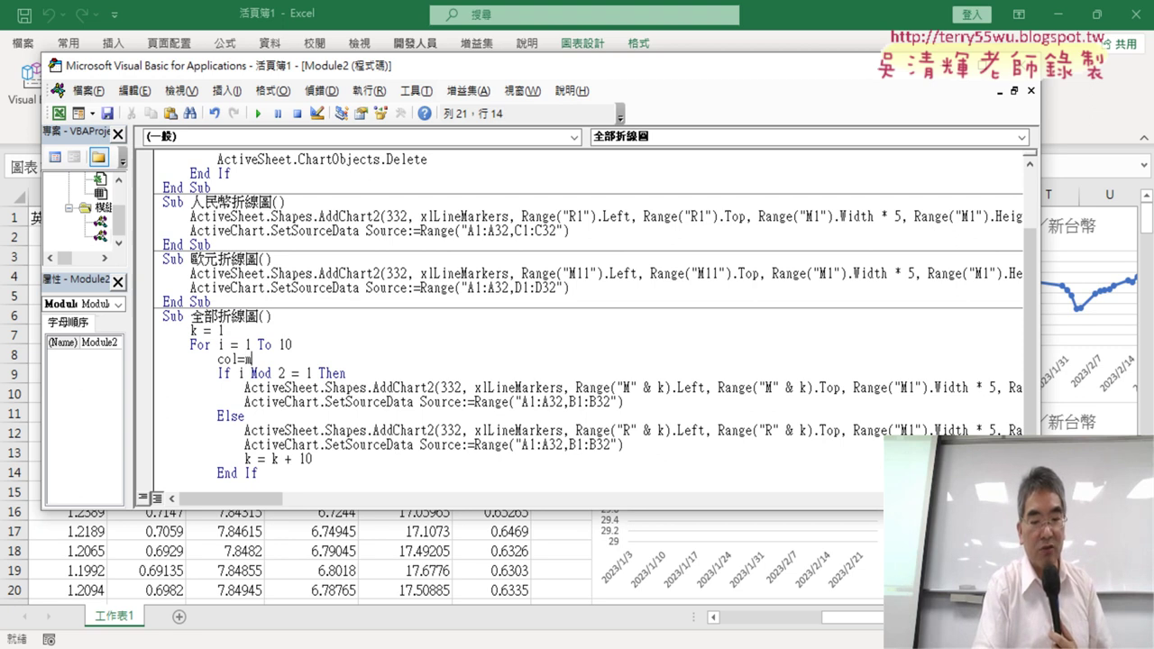
type("id")
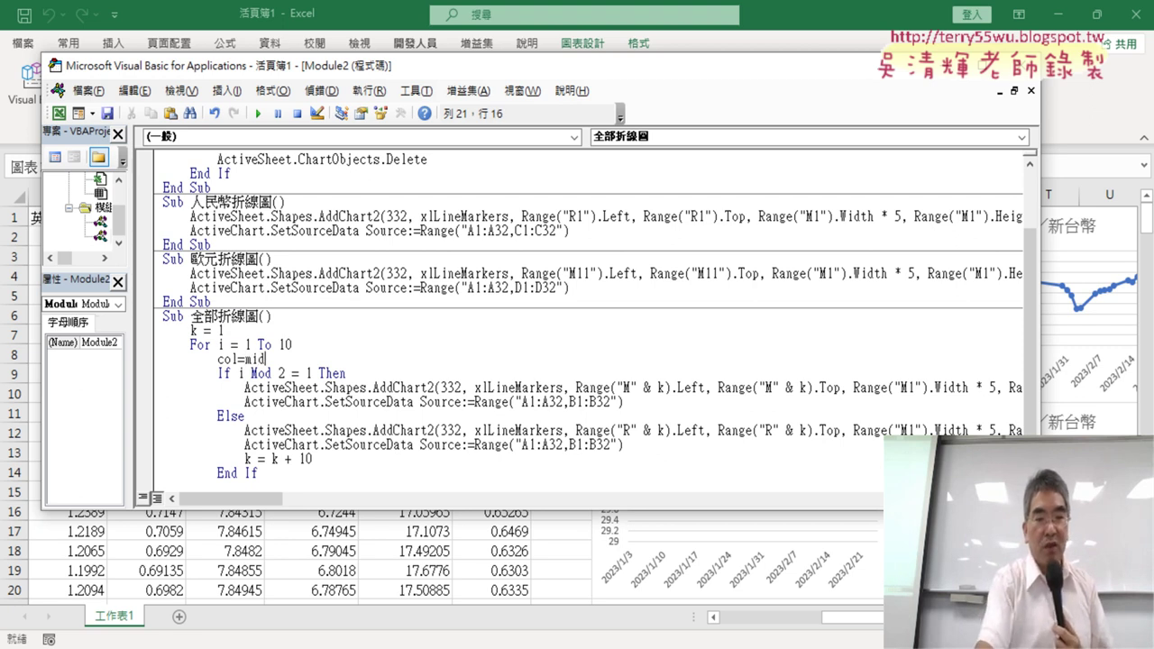
type("(\"")
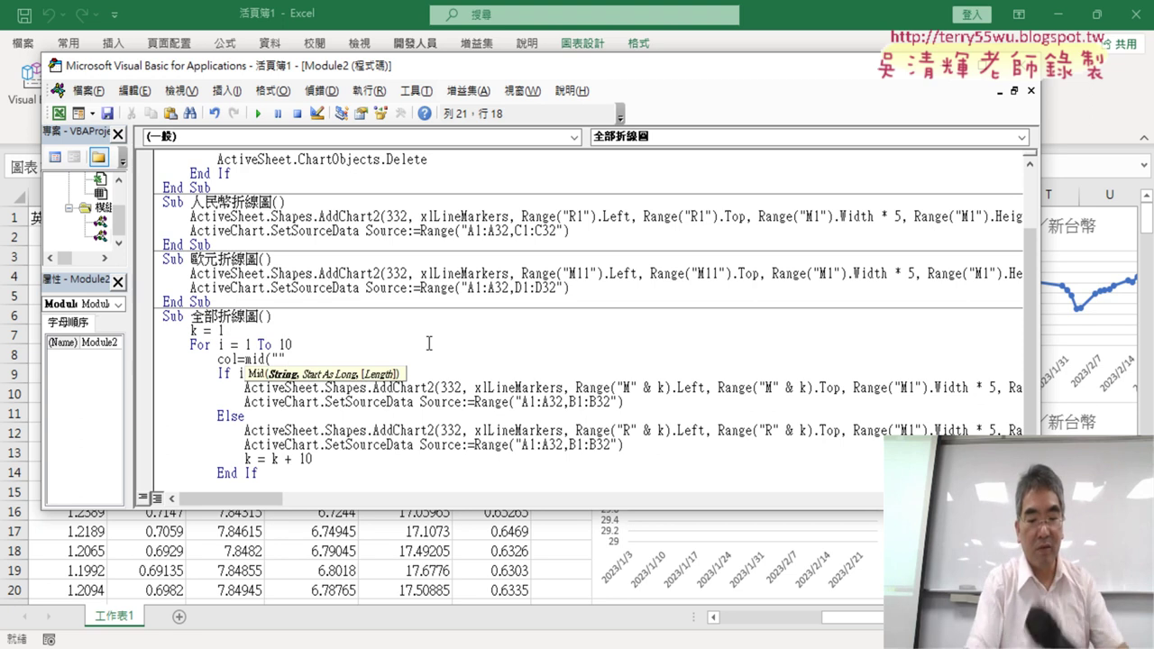
type("BCD")
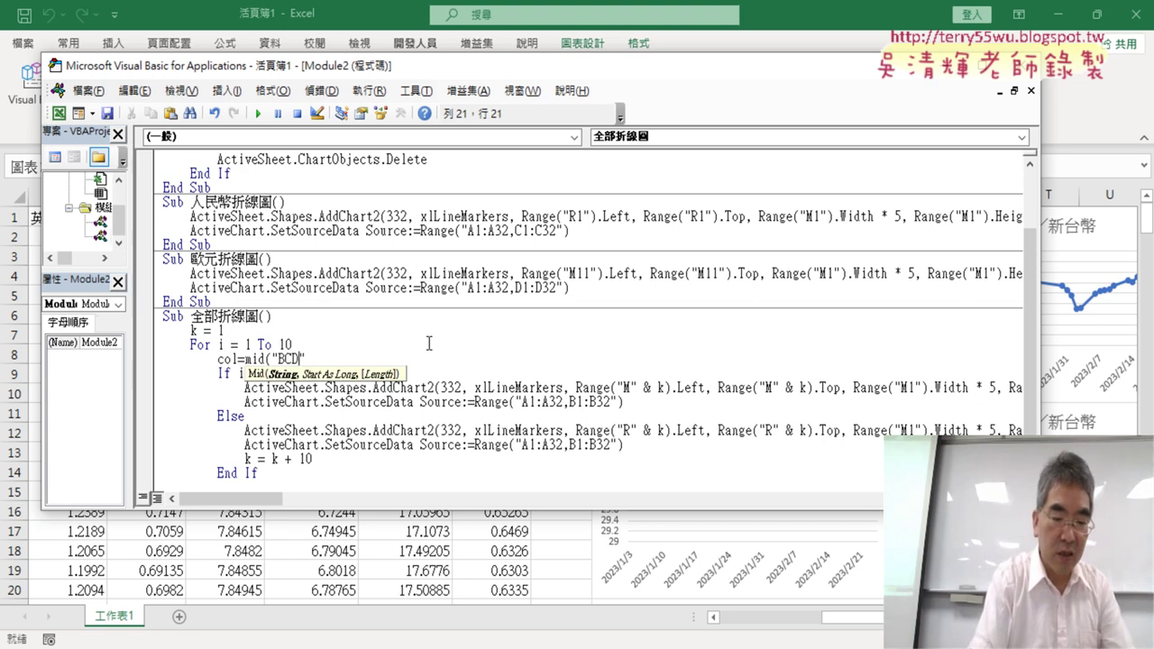
type("EFGH")
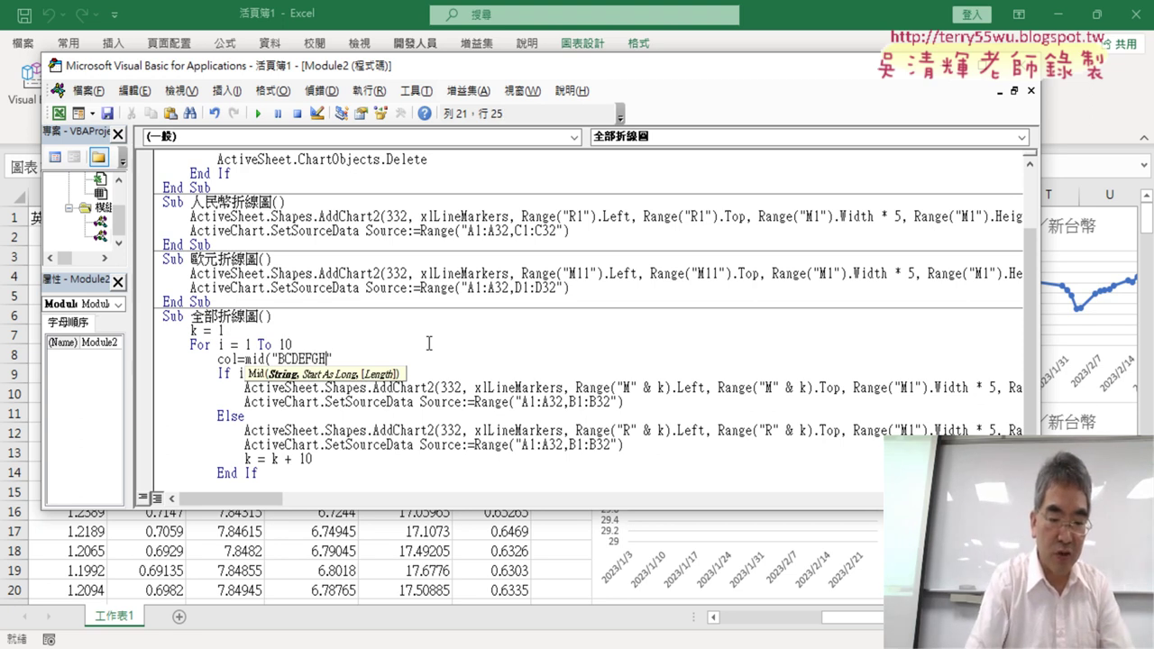
type("IJK")
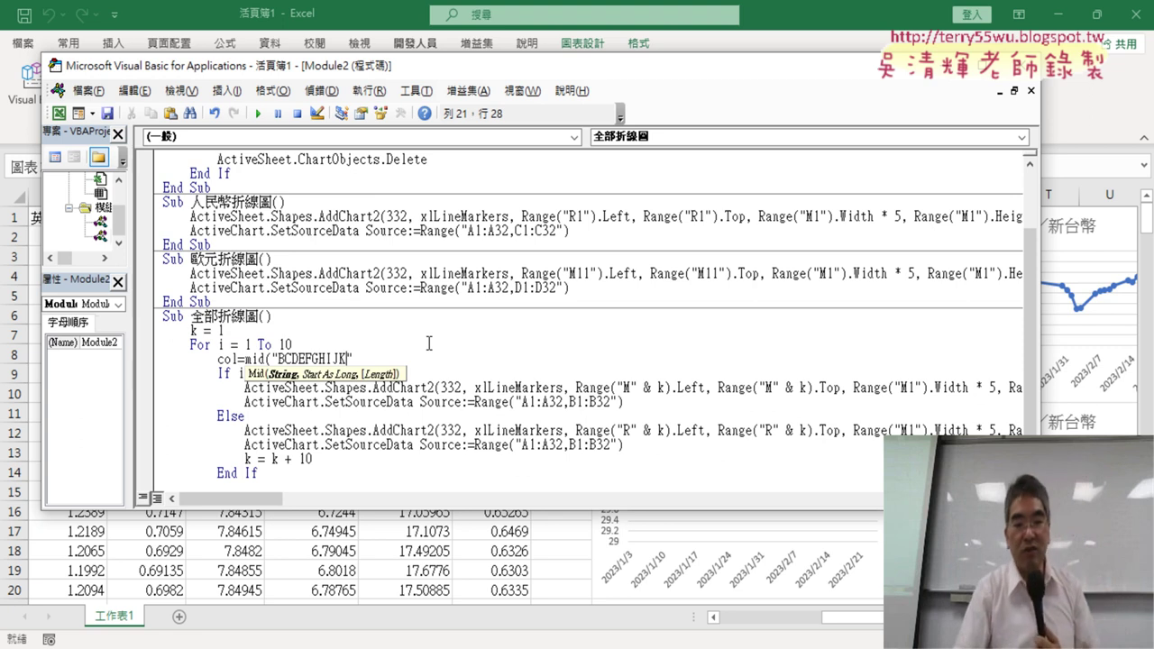
type("\"")
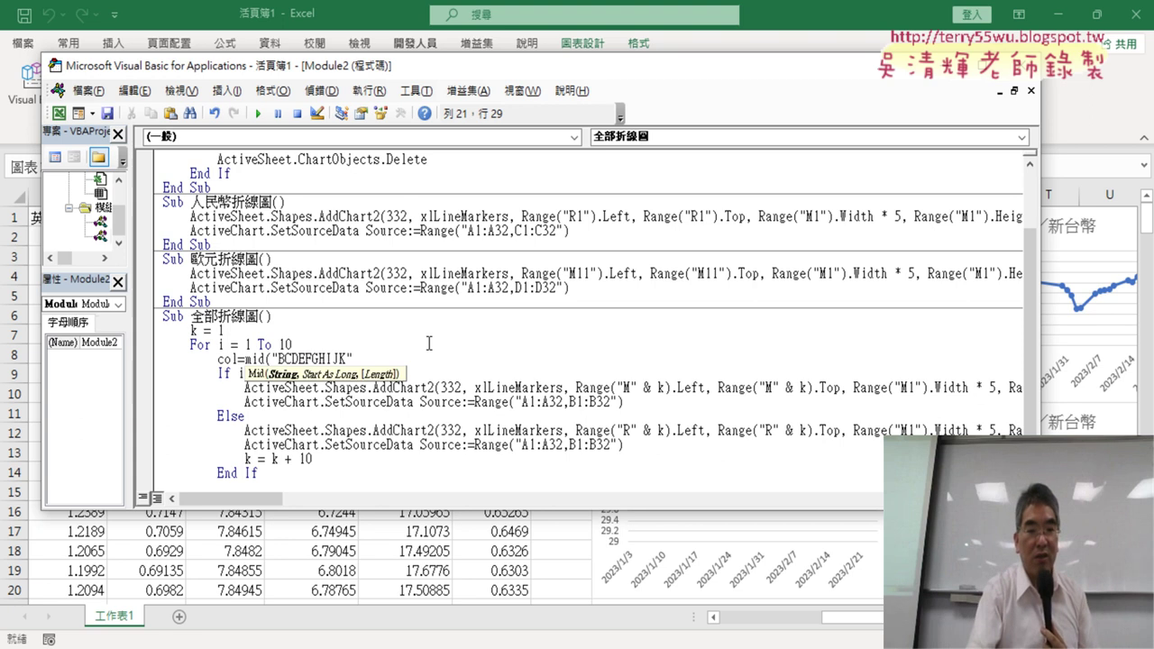
type(",i")
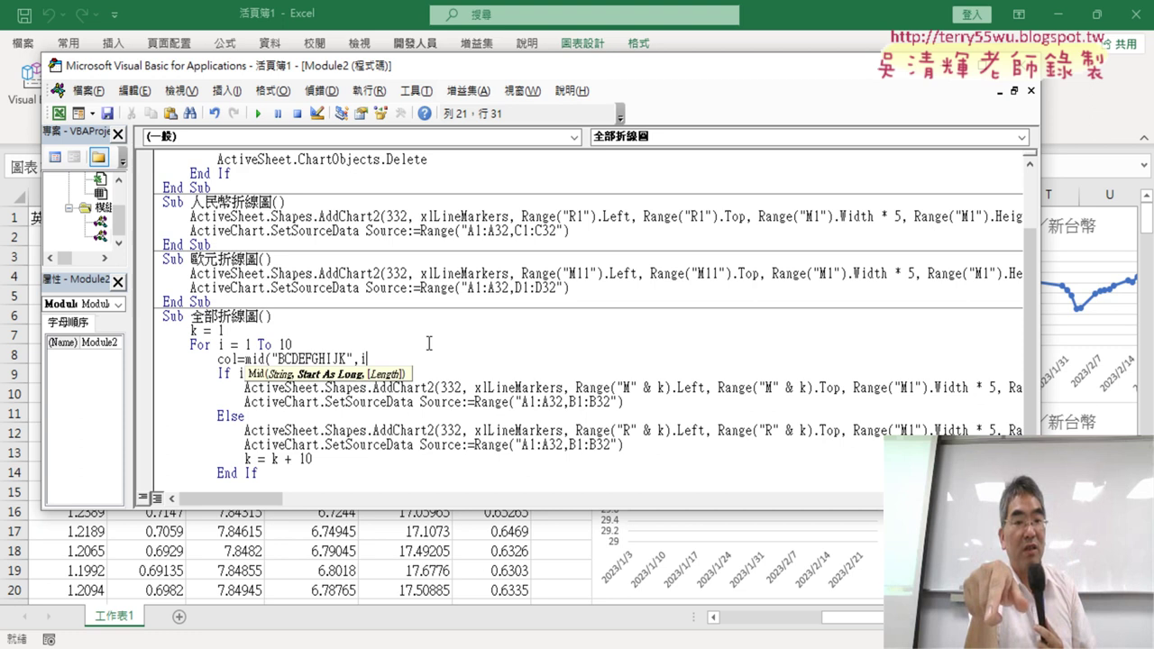
type(",1")
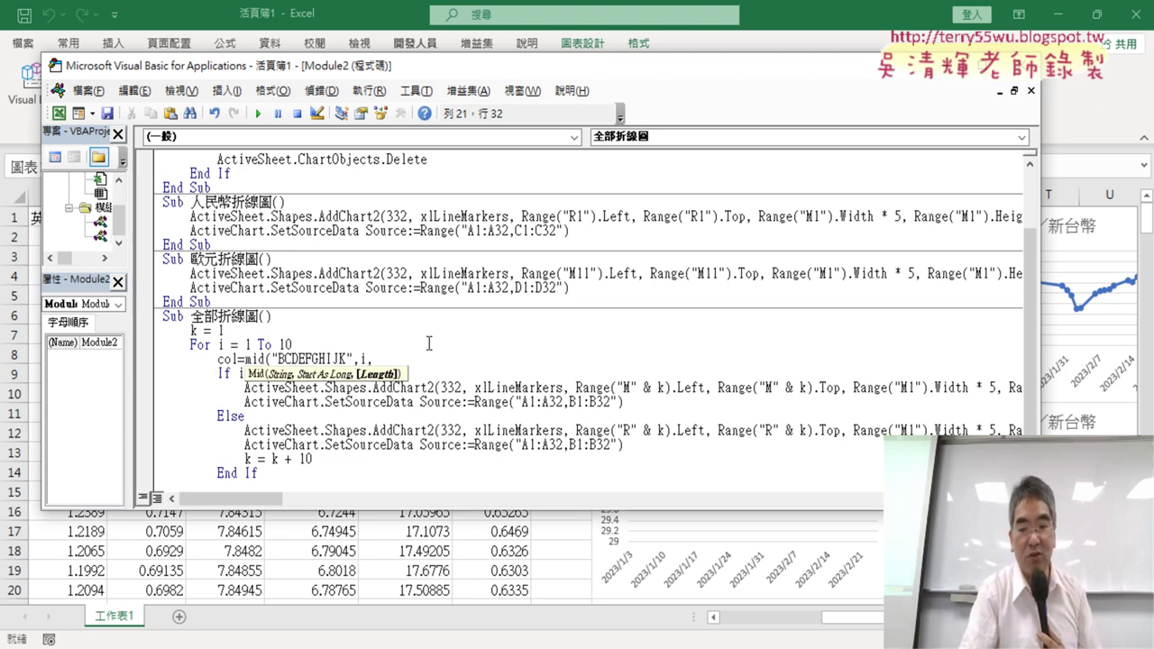
type(")")
Replace the starting column B in the first SetSourceData range with " & col & ".
left_click(442, 273)
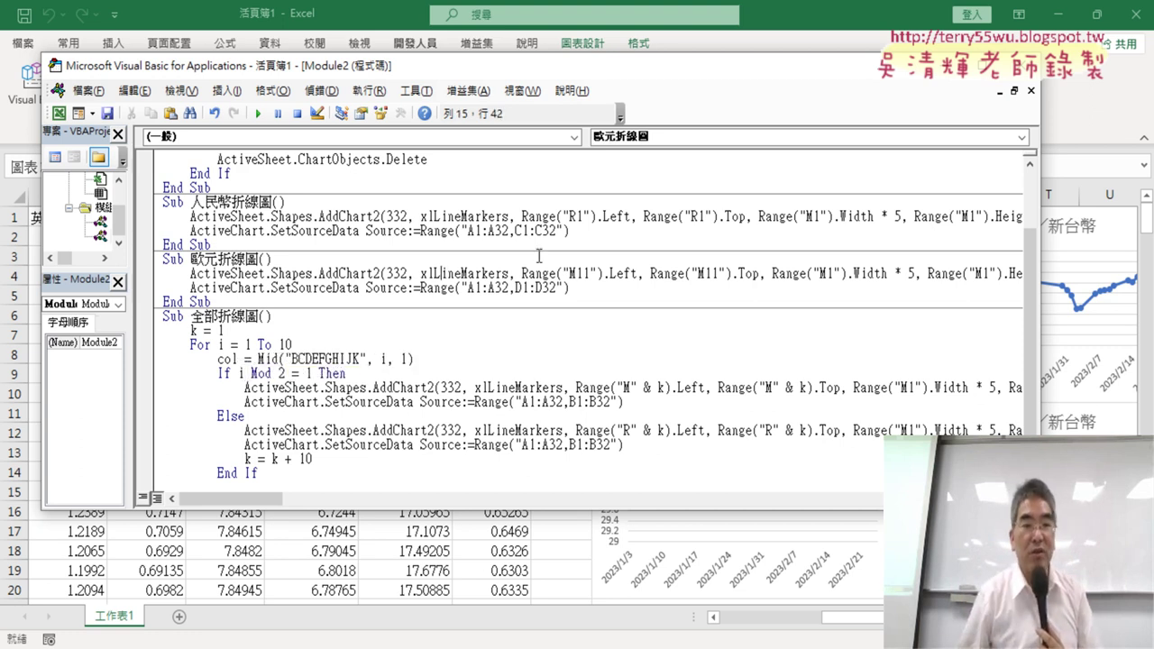
left_click_drag(239, 359, 217, 358)
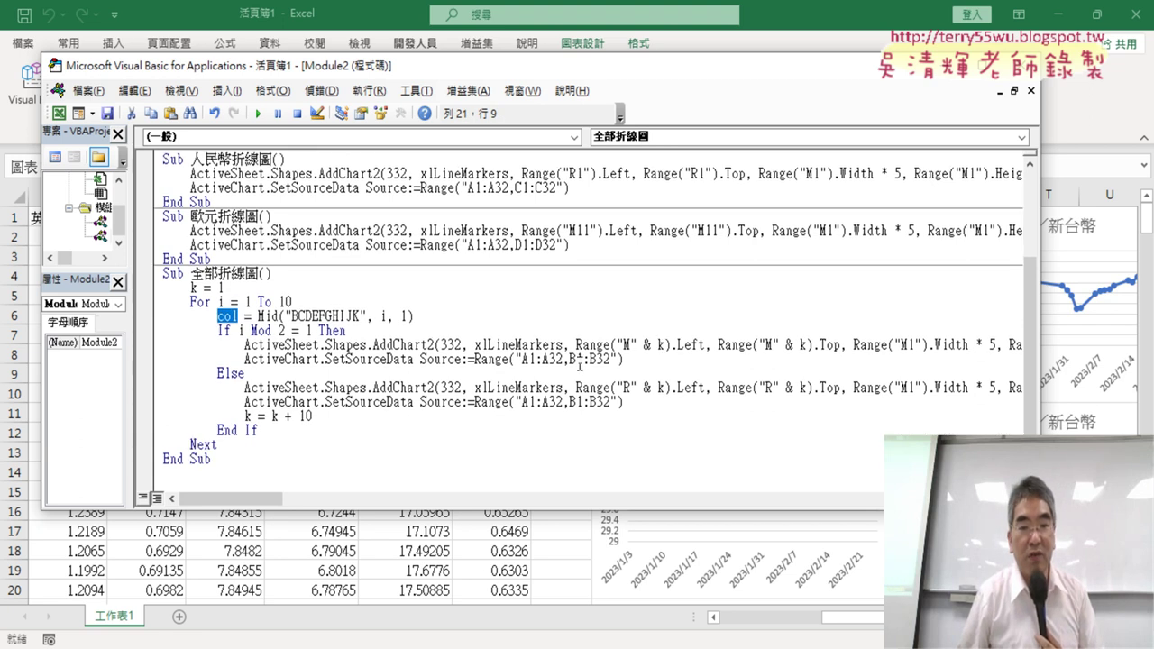
left_click_drag(576, 359, 593, 359)
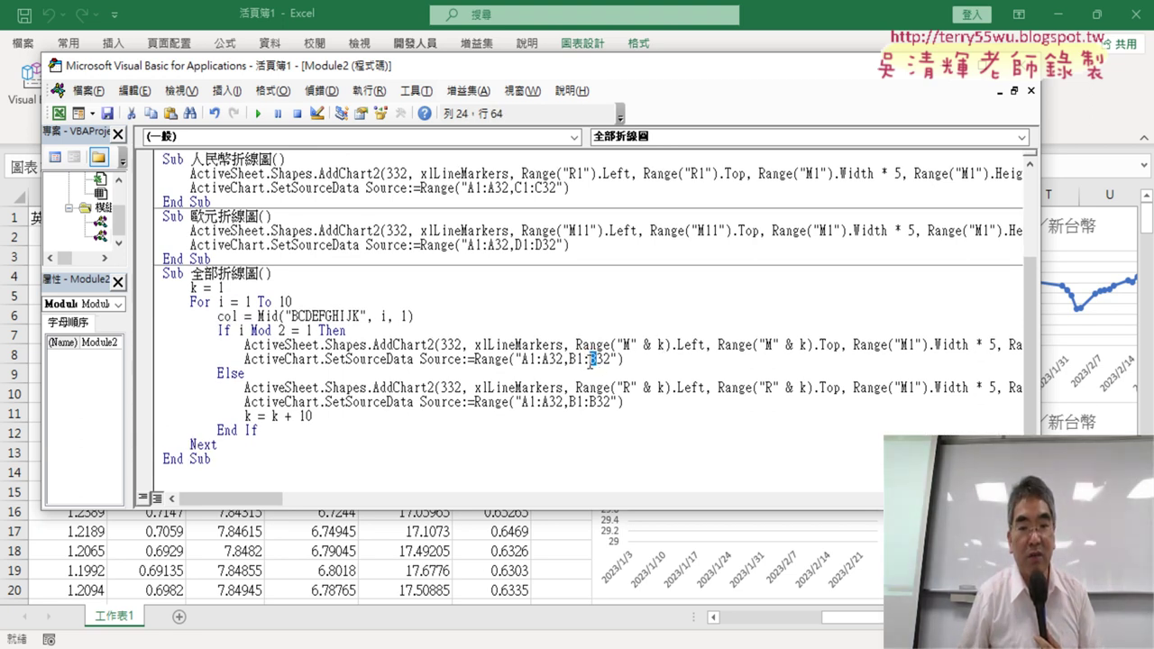
left_click_drag(578, 402, 570, 402)
left_click(571, 358)
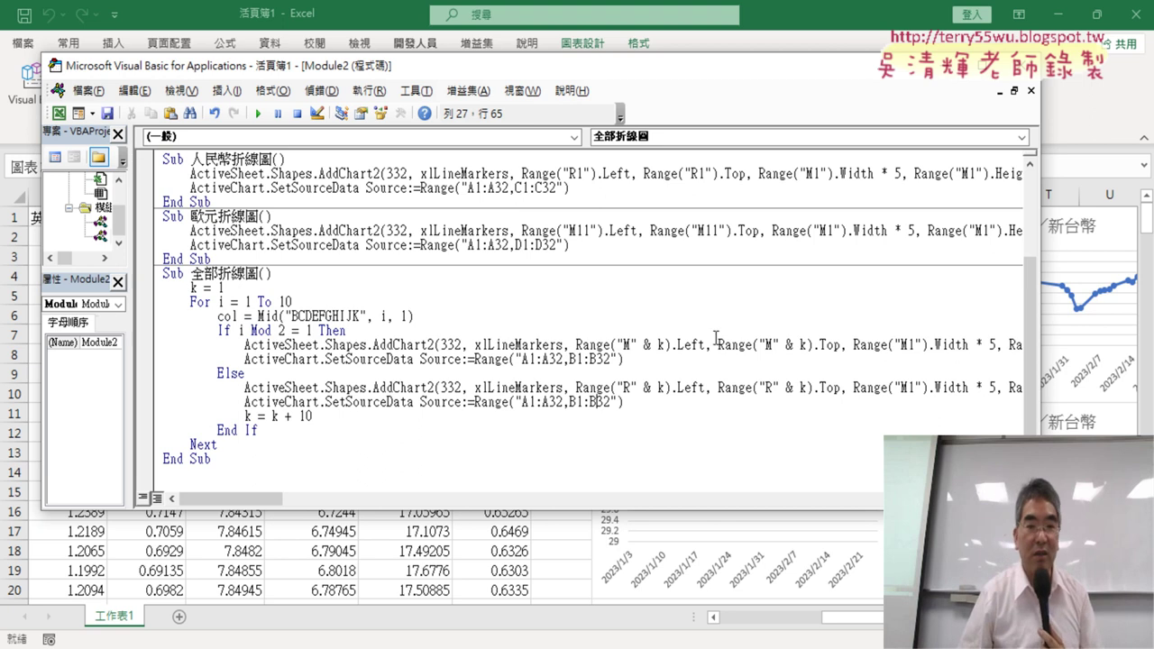
left_click_drag(577, 359, 570, 358)
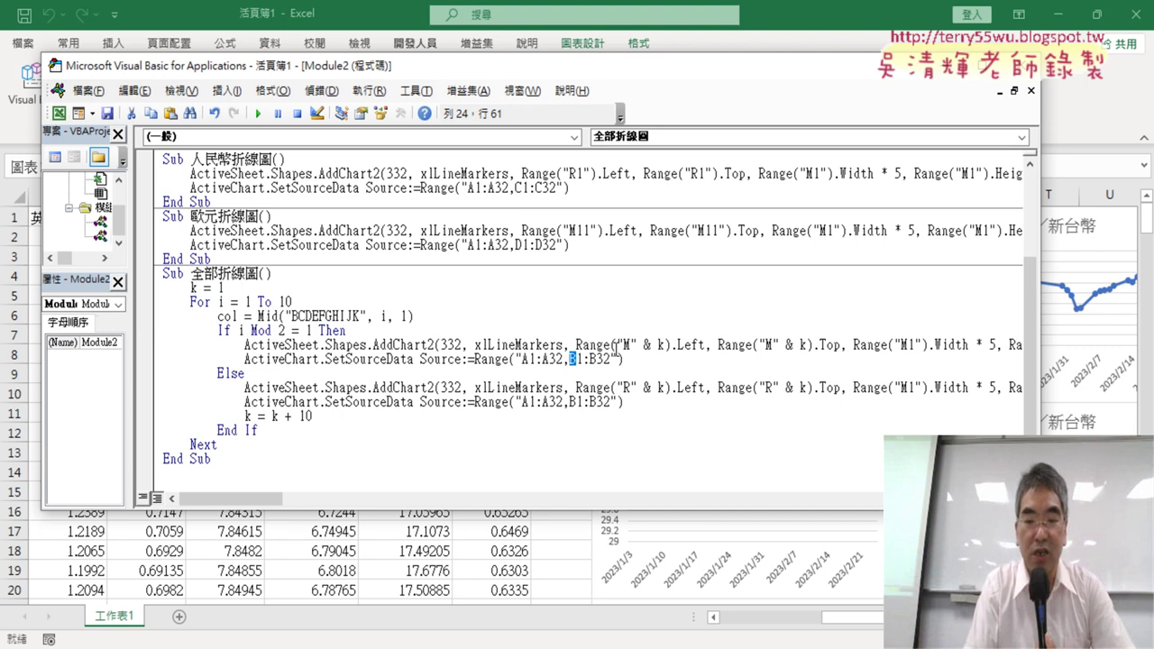
type("\"\"")
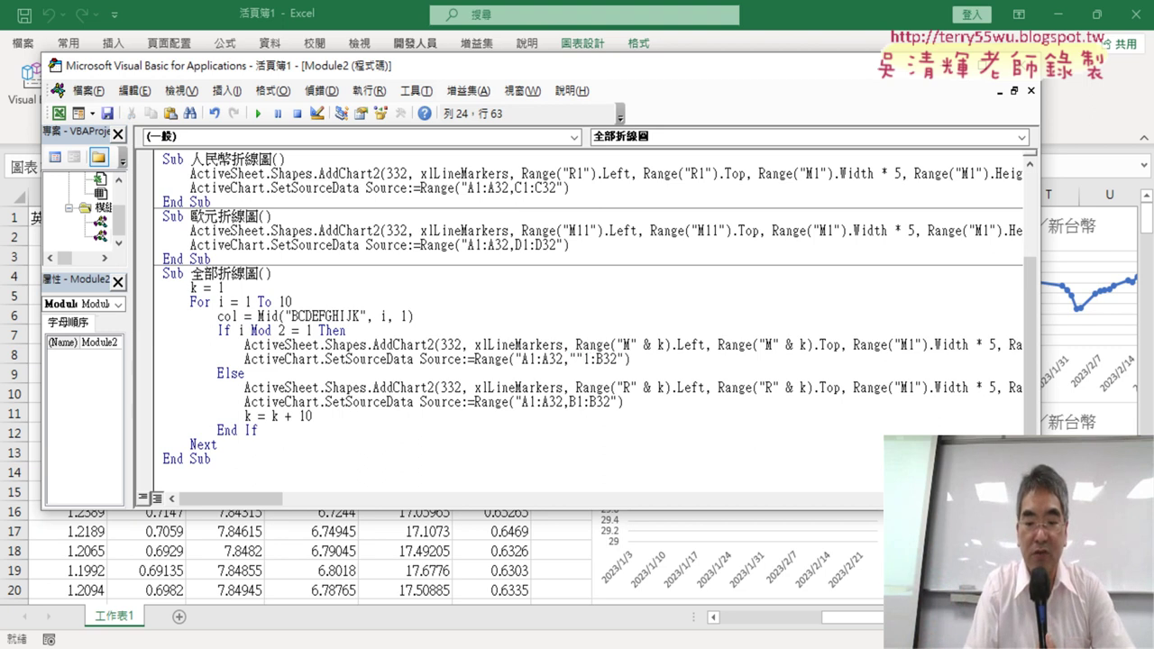
type("&&")
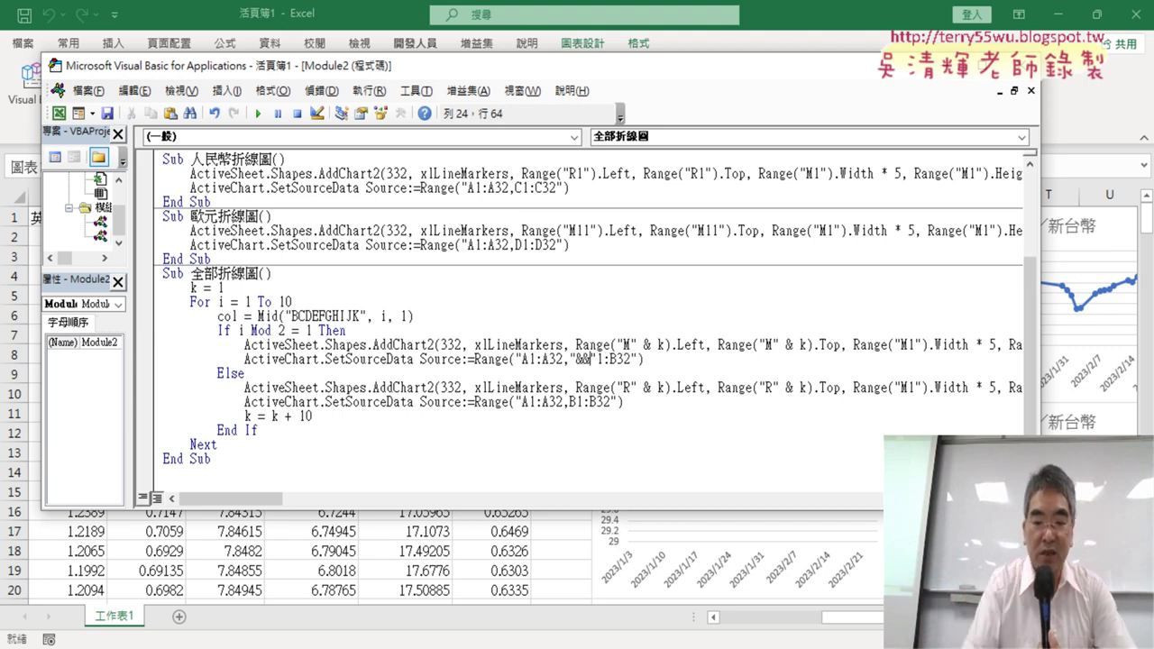
type("co")
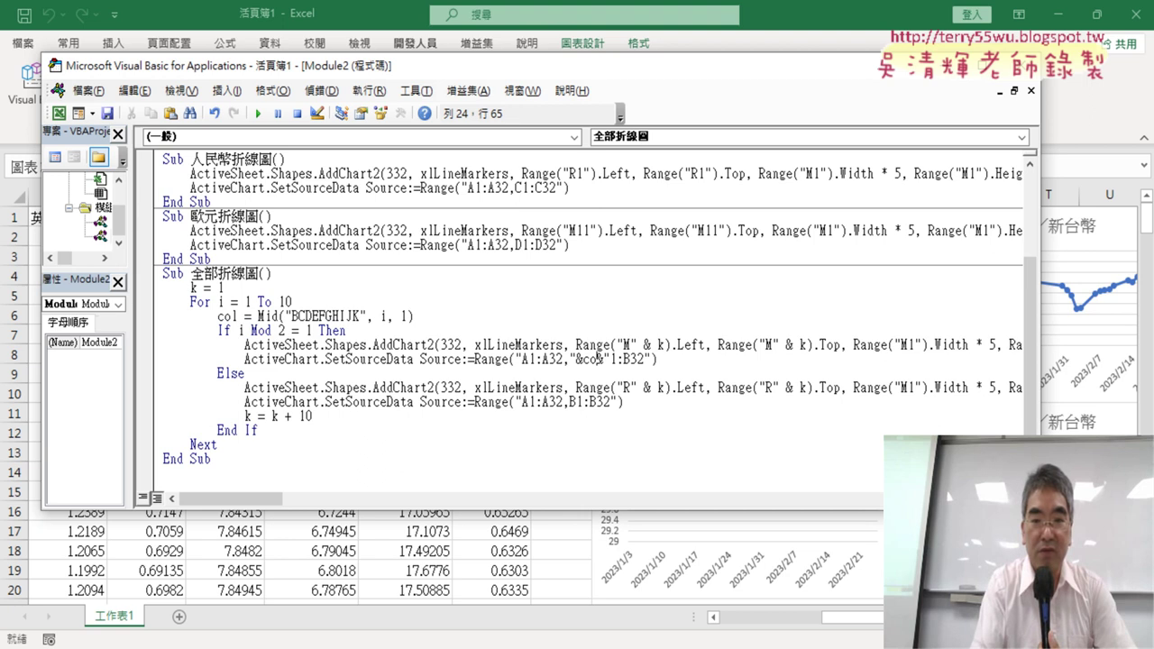
type("l")
left_click(577, 359)
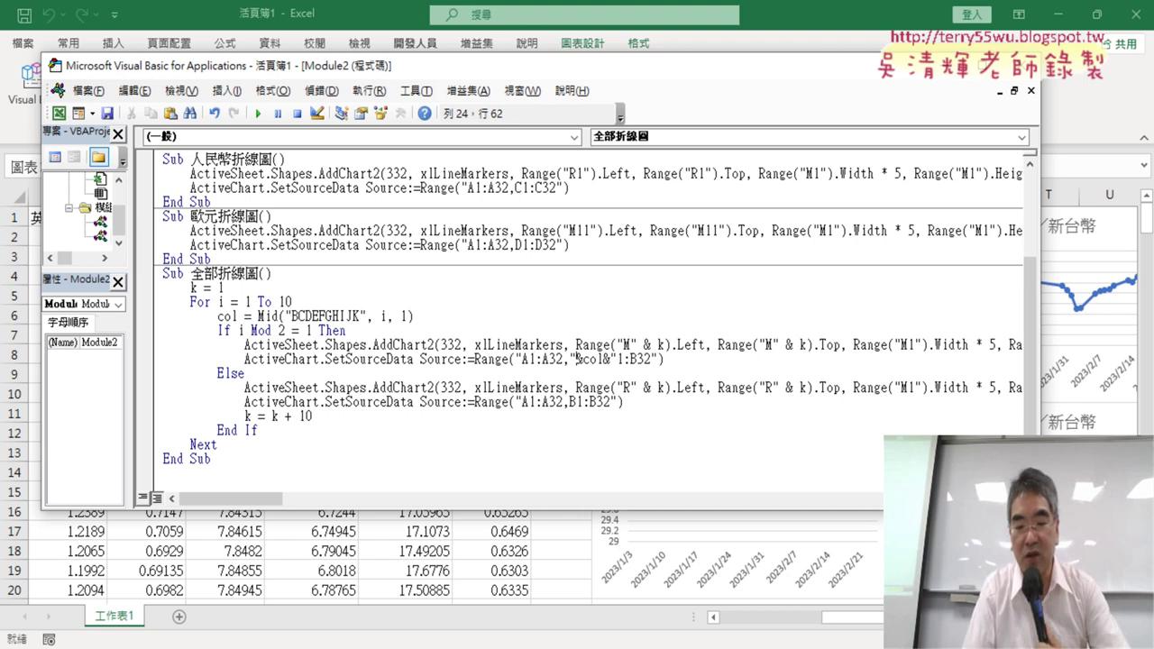
key("Right")
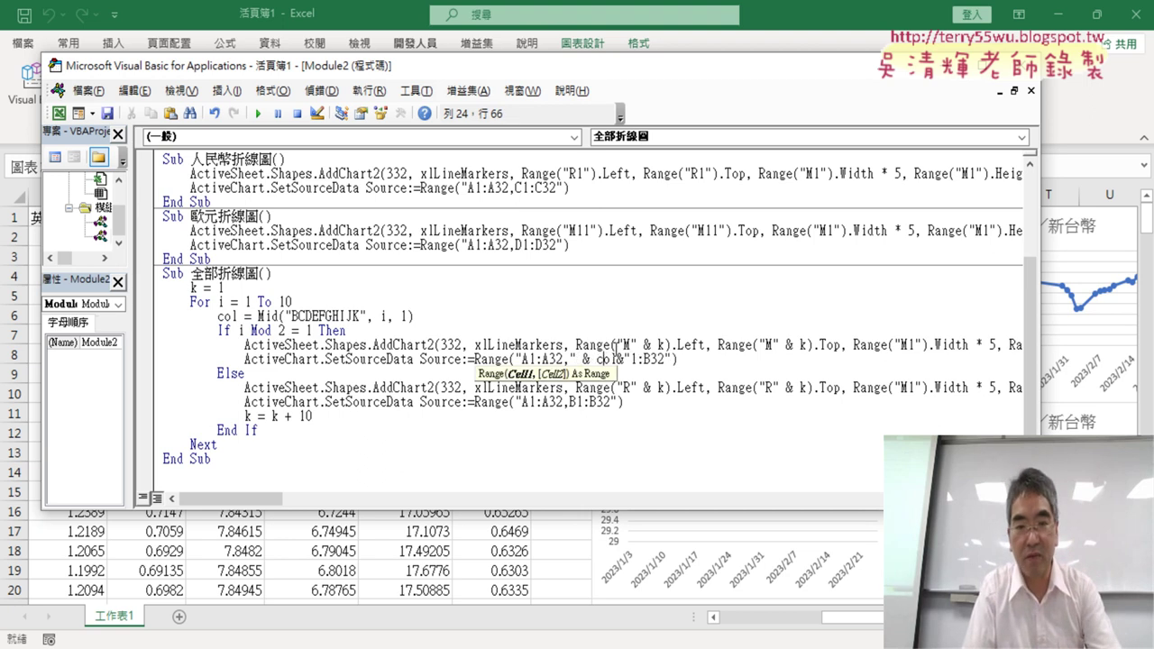
key("Right")
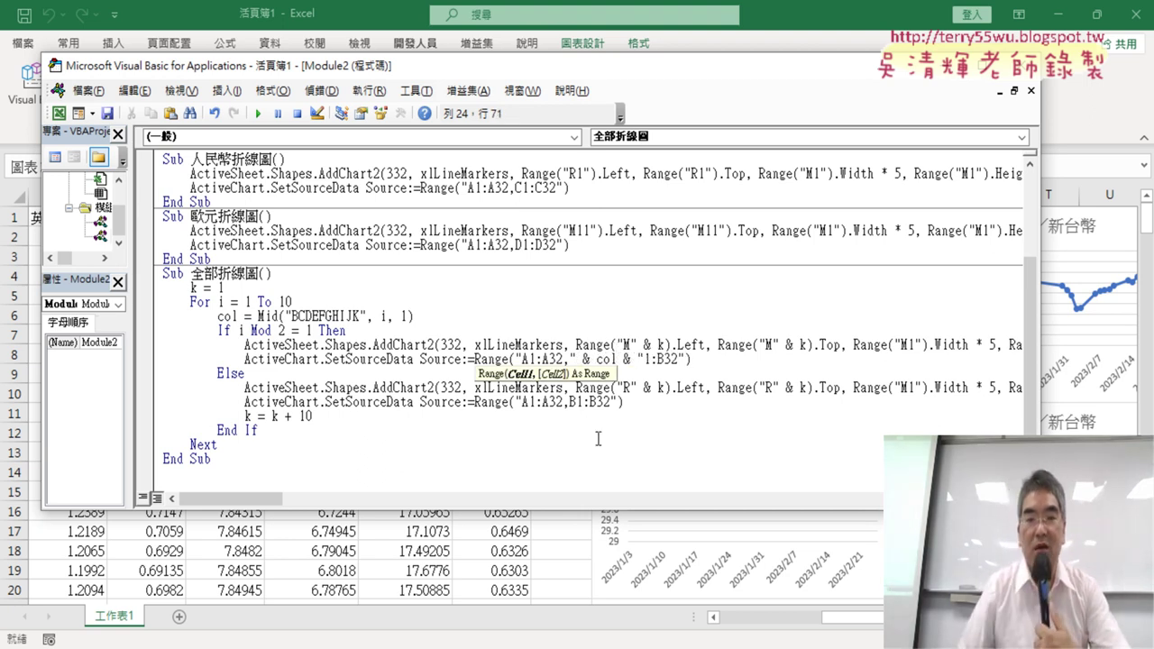
left_click(731, 344)
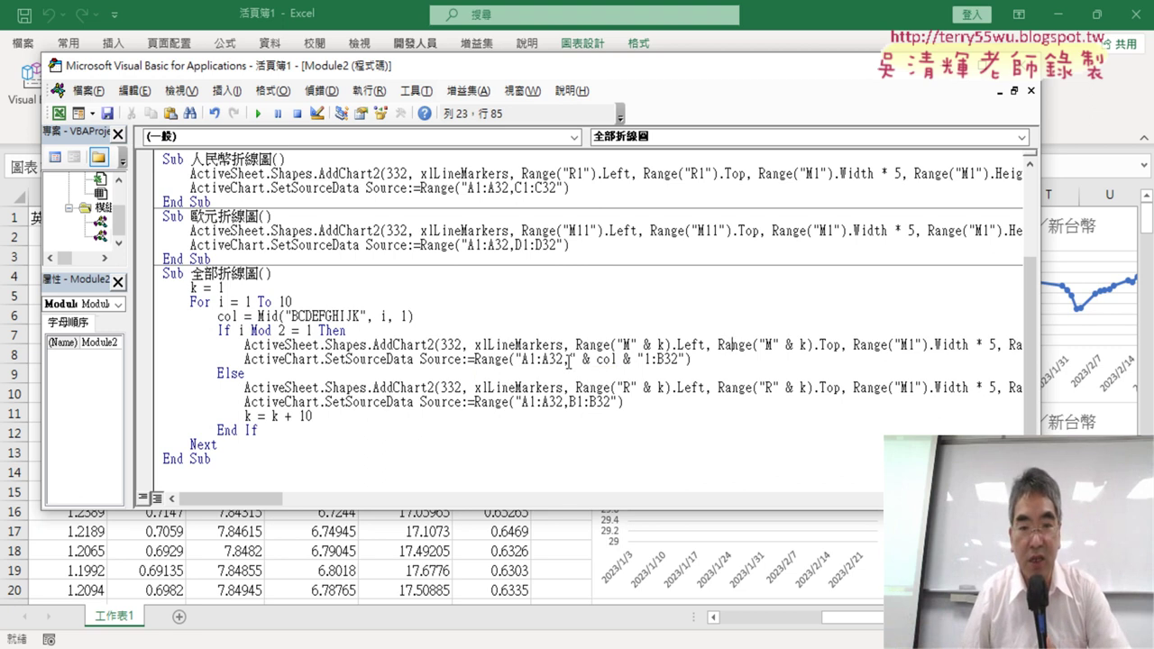
Copy the " & col & " text and paste it over the B starting the second range.
left_click_drag(569, 360, 639, 359)
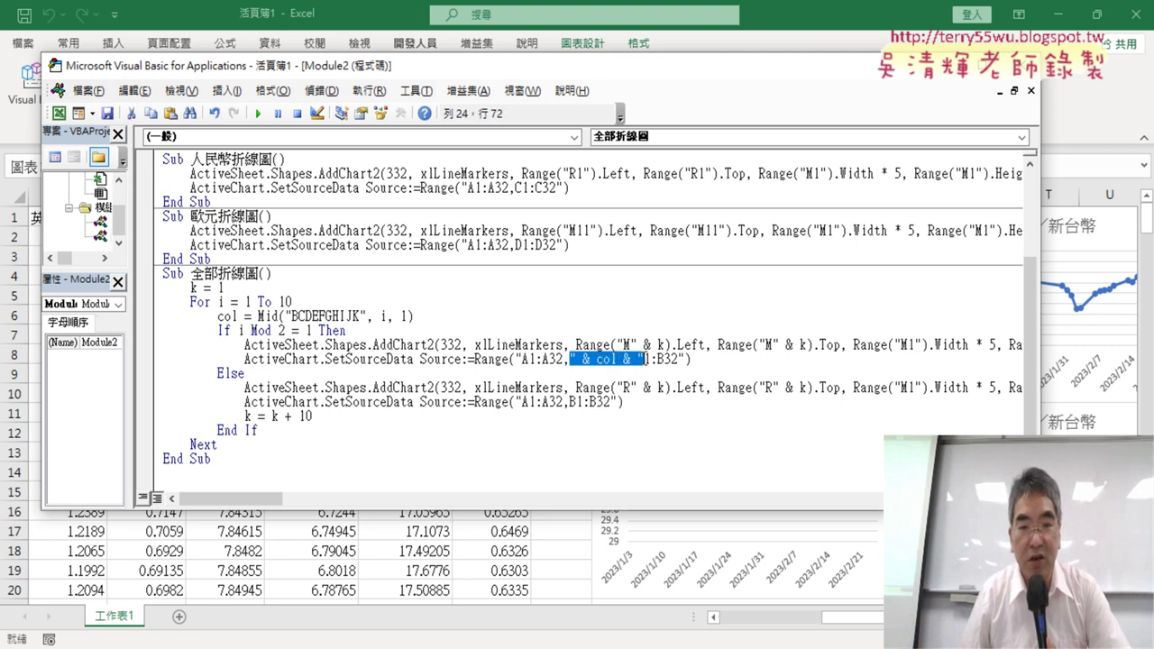
right_click(611, 363)
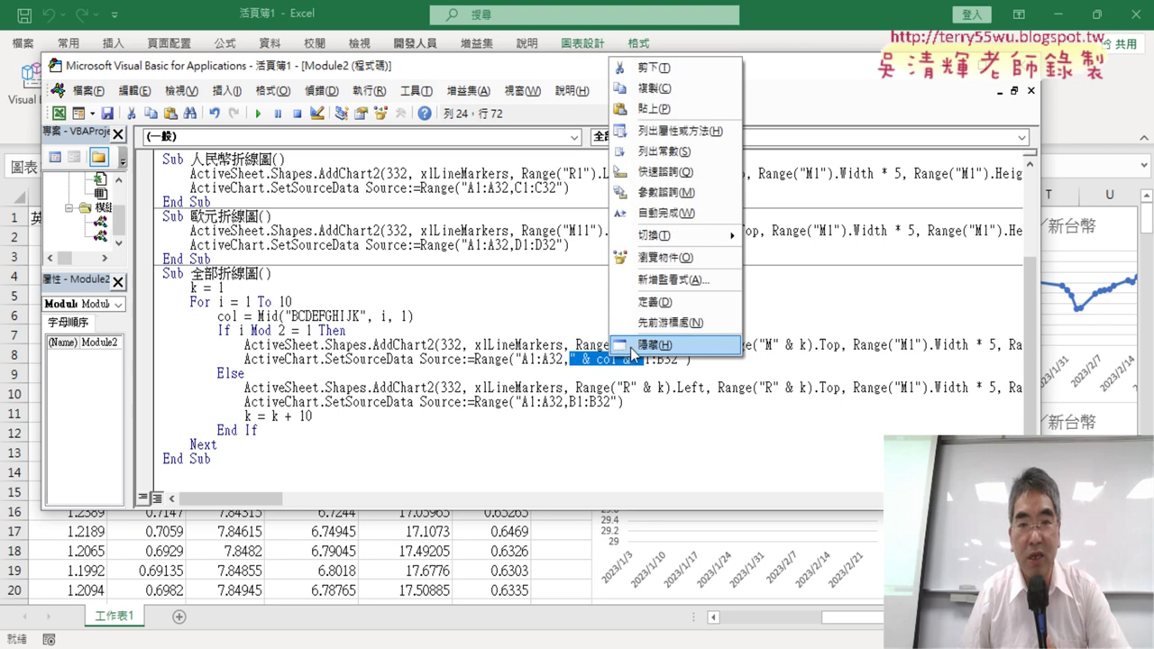
left_click(663, 87)
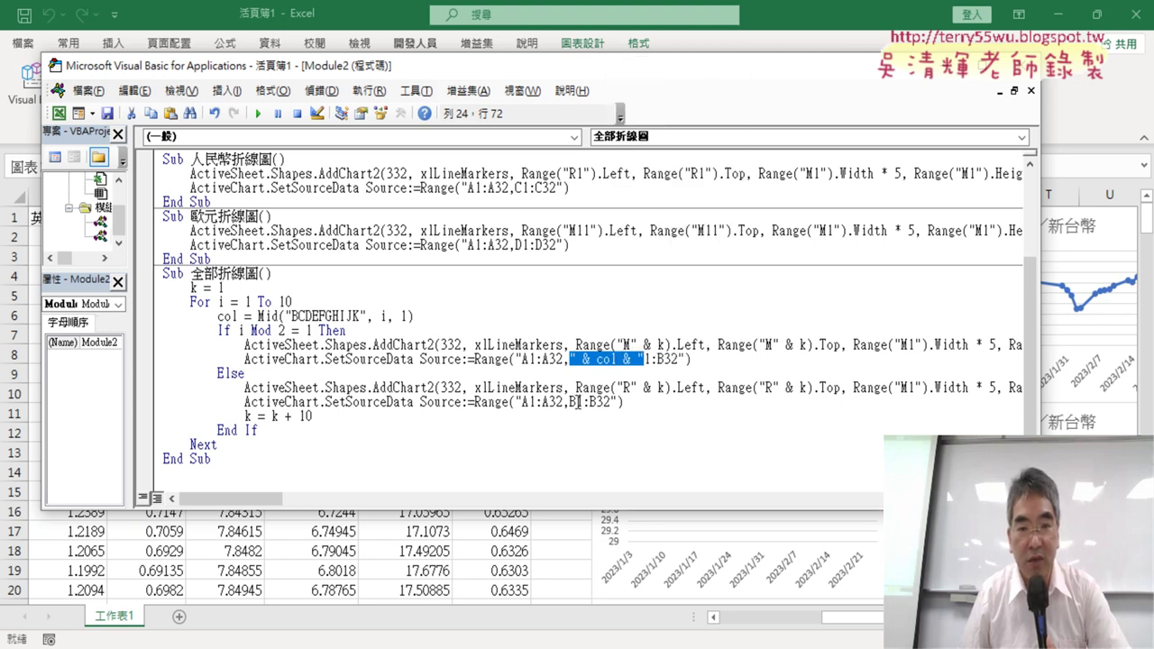
left_click(578, 402)
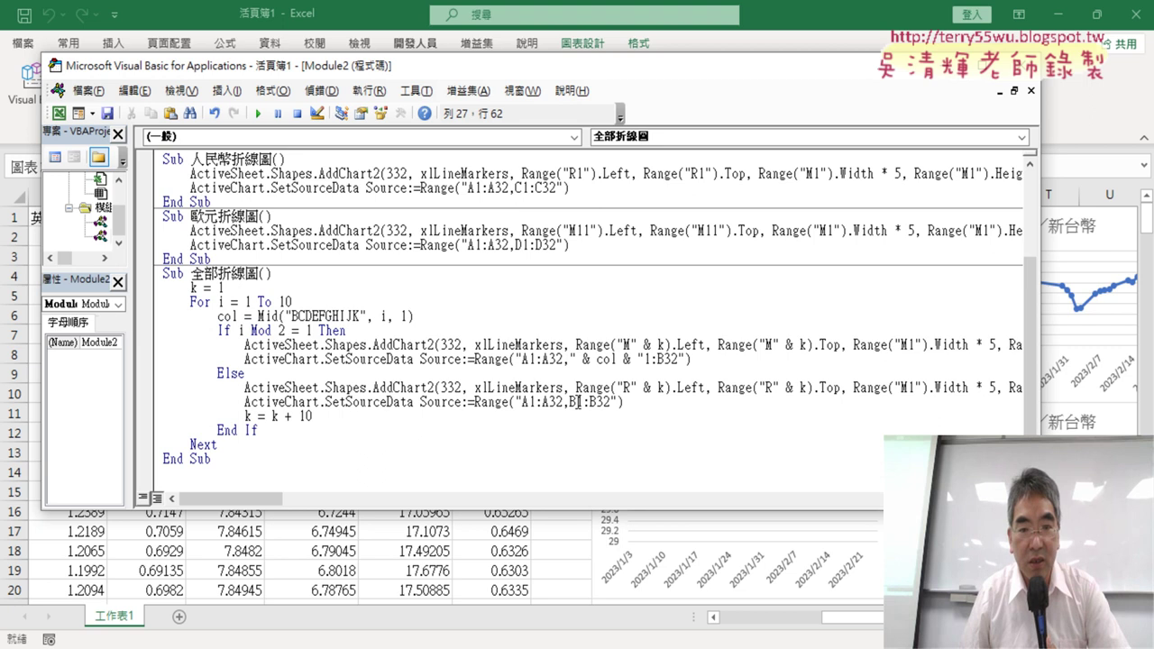
left_click_drag(578, 403, 570, 402)
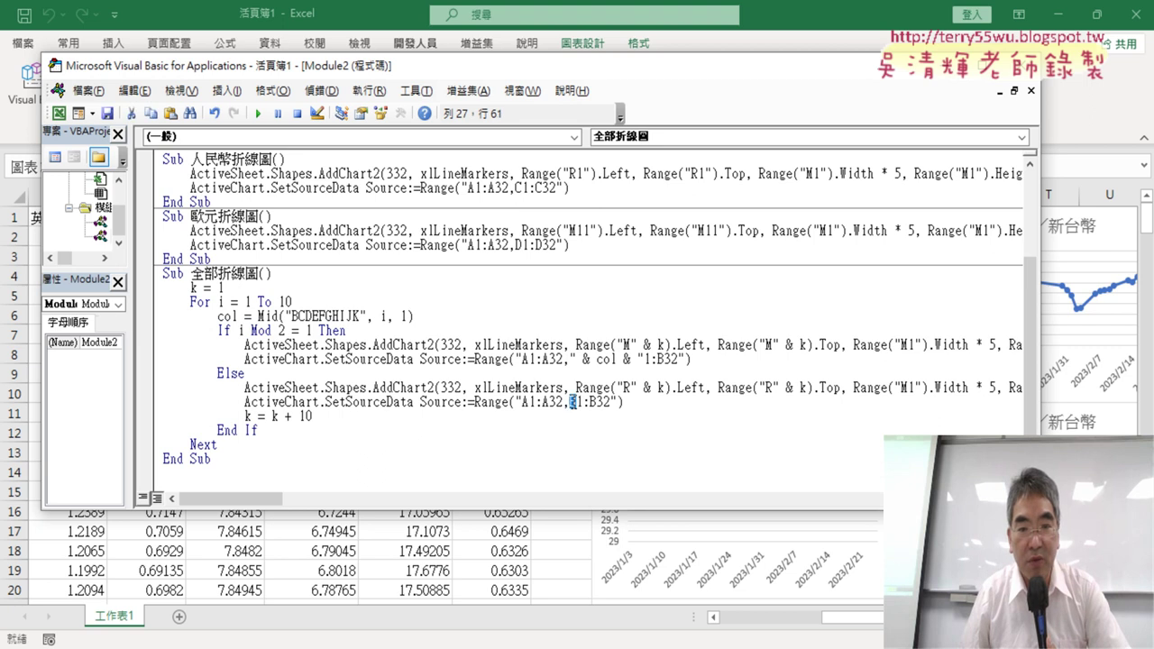
right_click(575, 405)
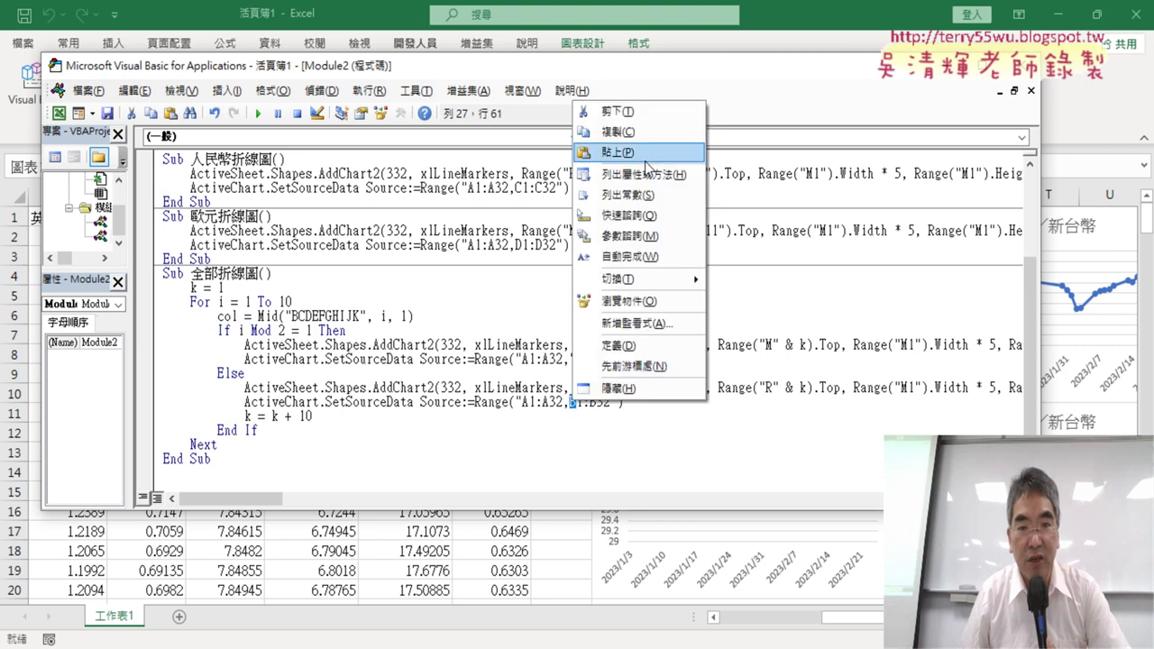
left_click(645, 159)
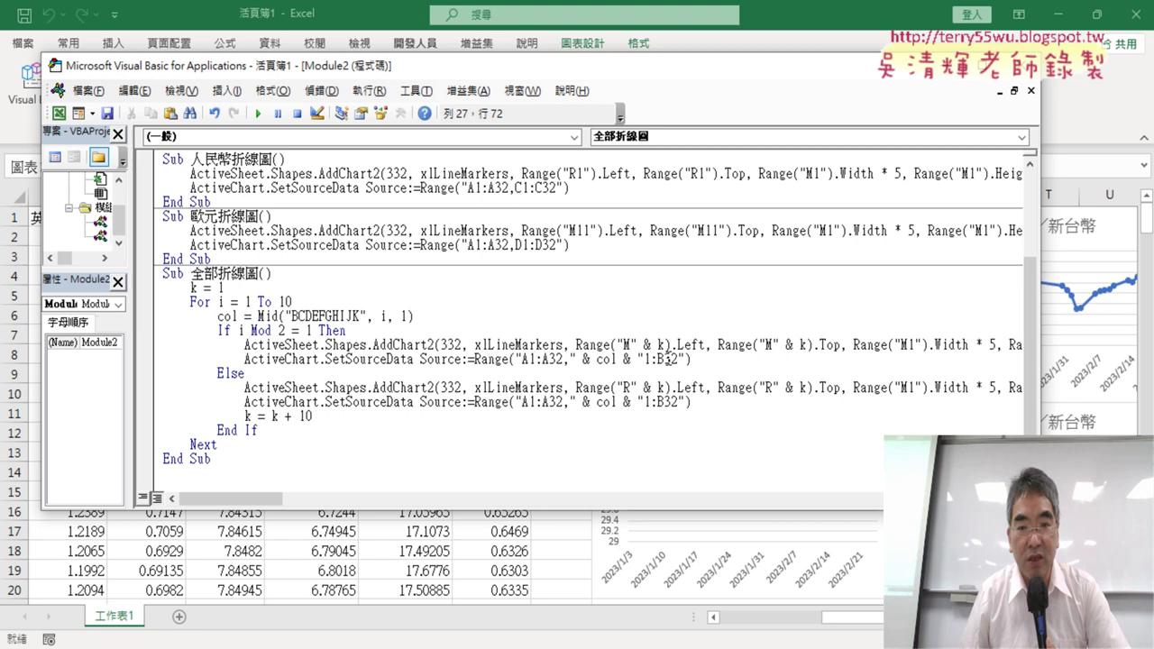
Paste " & col & " over the B in 1:B32 on both SetSourceData lines.
left_click_drag(667, 359, 658, 359)
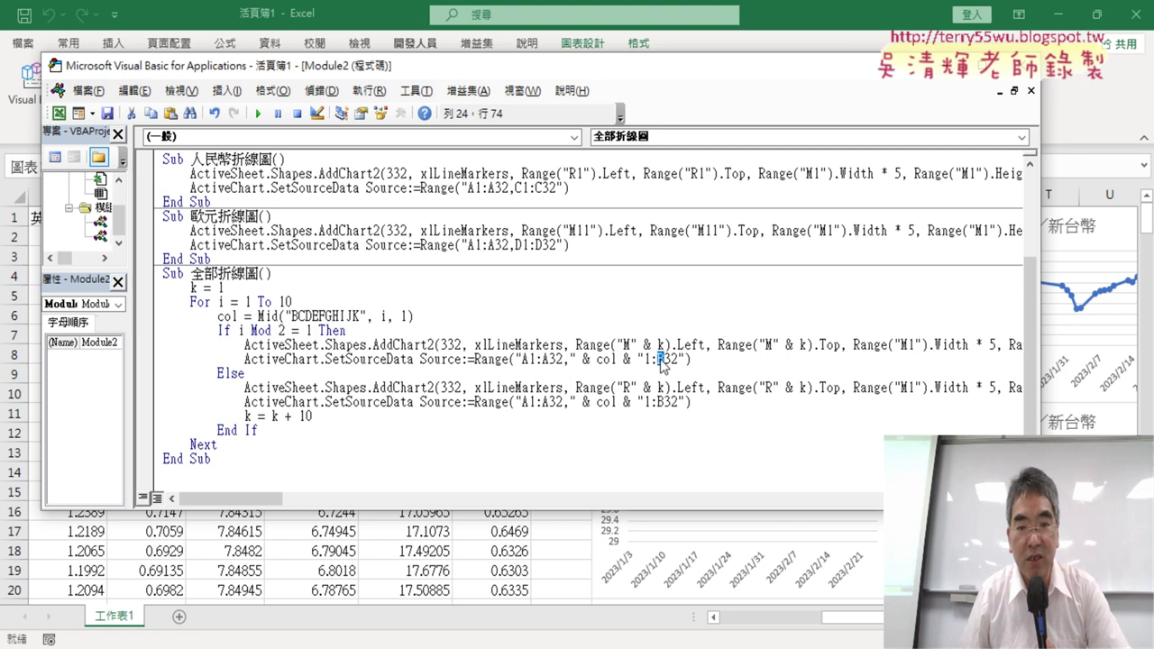
right_click(663, 362)
left_click(708, 113)
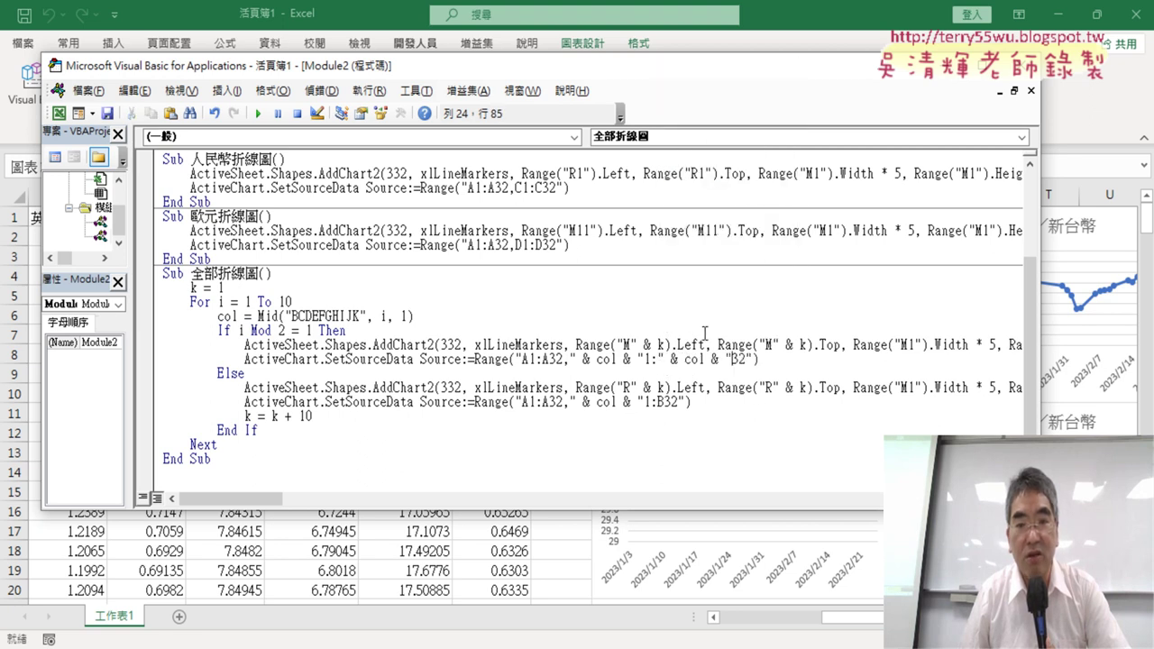
left_click_drag(666, 404, 659, 405)
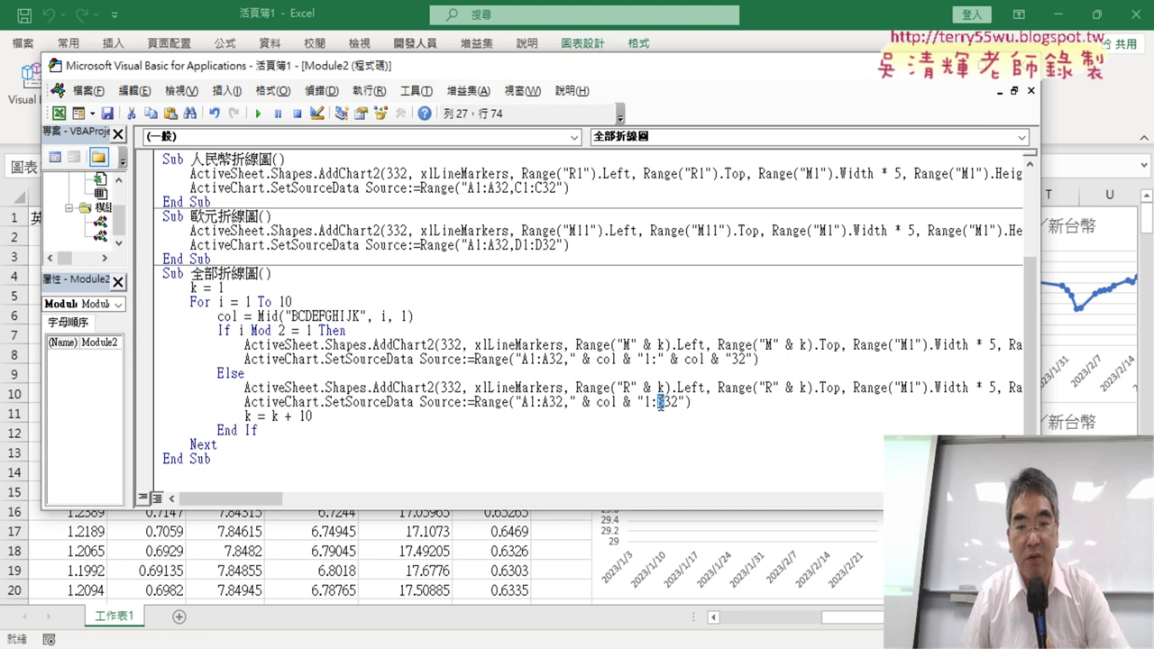
right_click(662, 403)
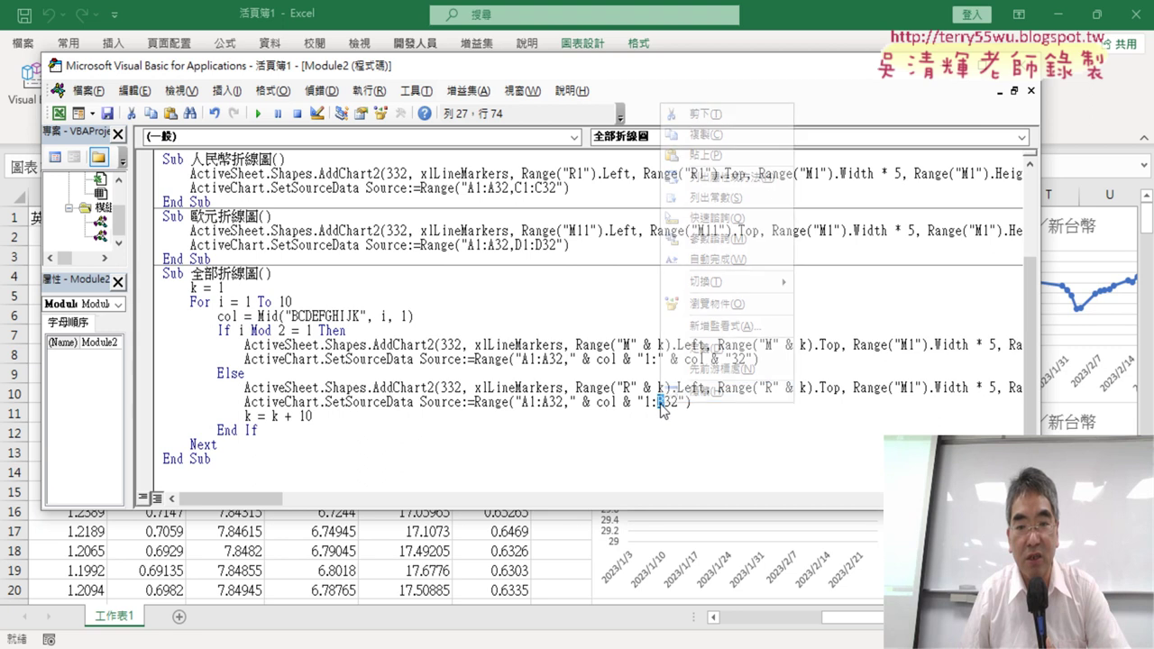
left_click(697, 155)
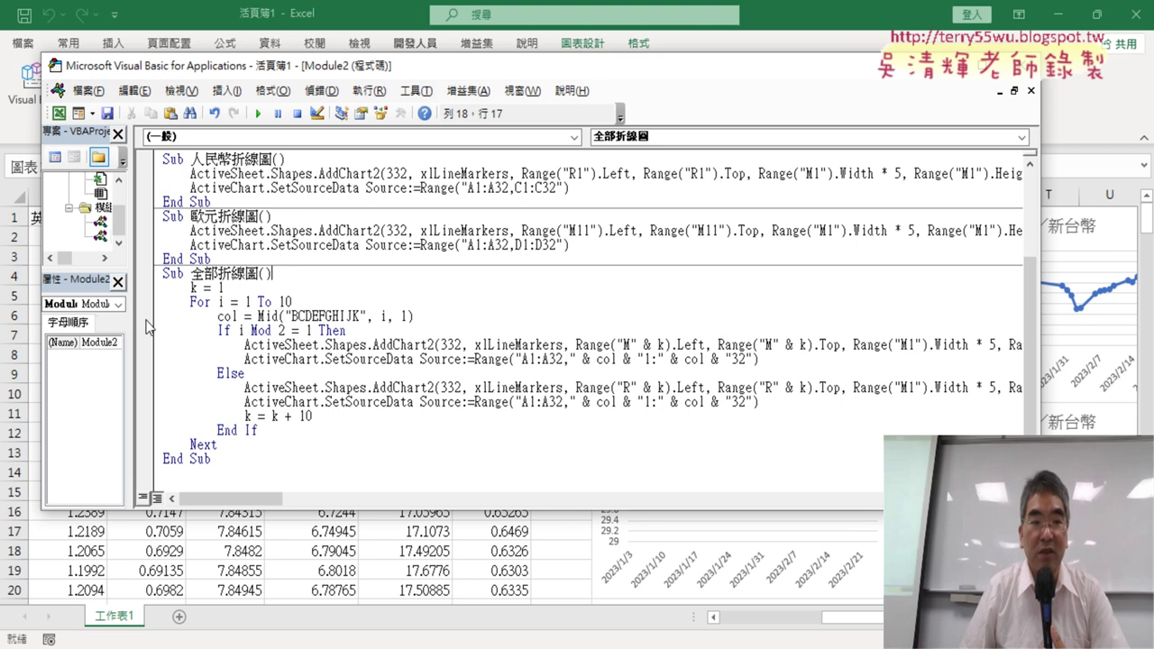
Set a breakpoint on the col = Mid line and run 刪圖 to delete the old charts.
left_click(144, 316)
scroll(352, 236, "up", 2)
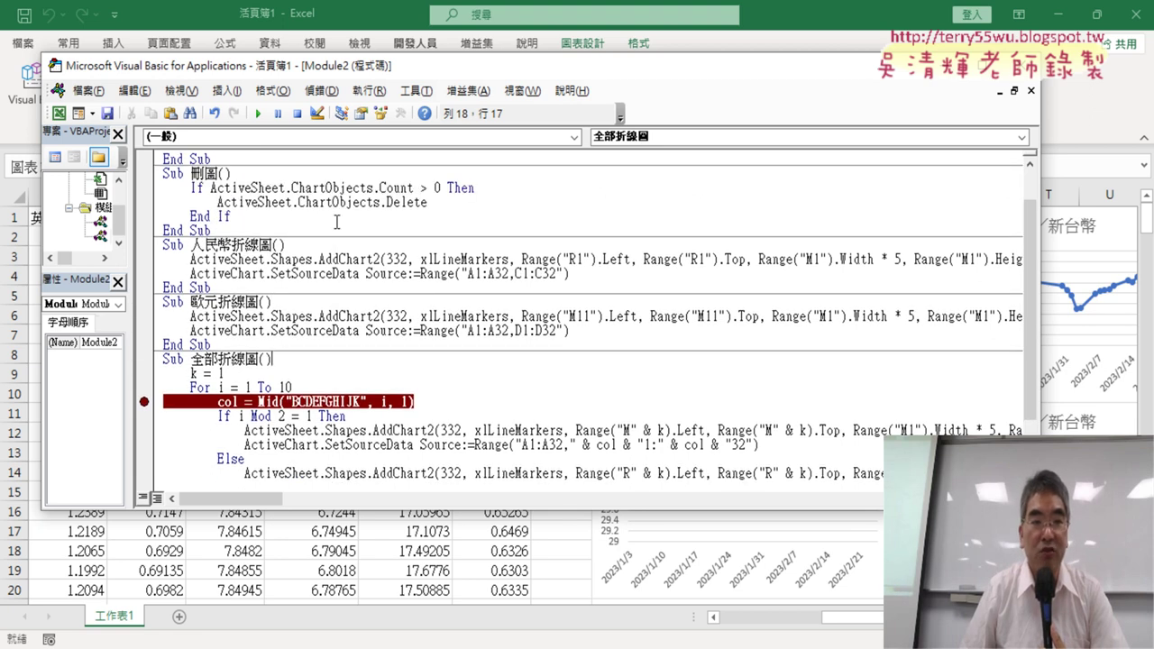
left_click(302, 202)
left_click(259, 114)
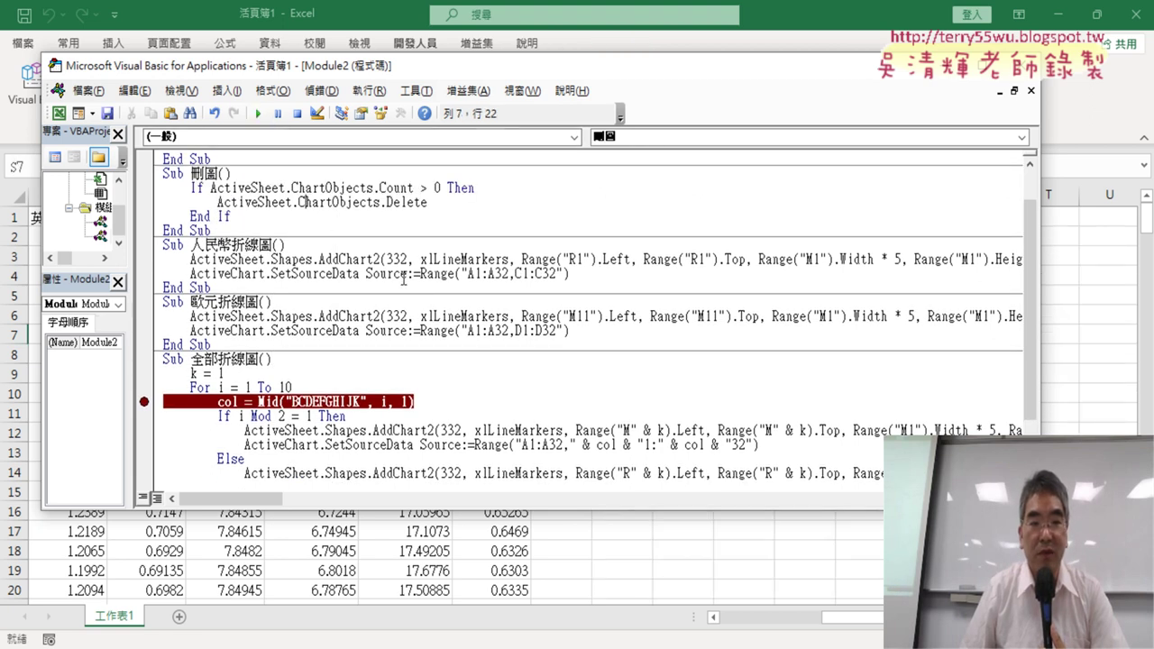
Run 全部折線圖 to the breakpoint and narrow the editor to reveal the worksheet.
scroll(266, 330, "down", 2)
left_click(287, 302)
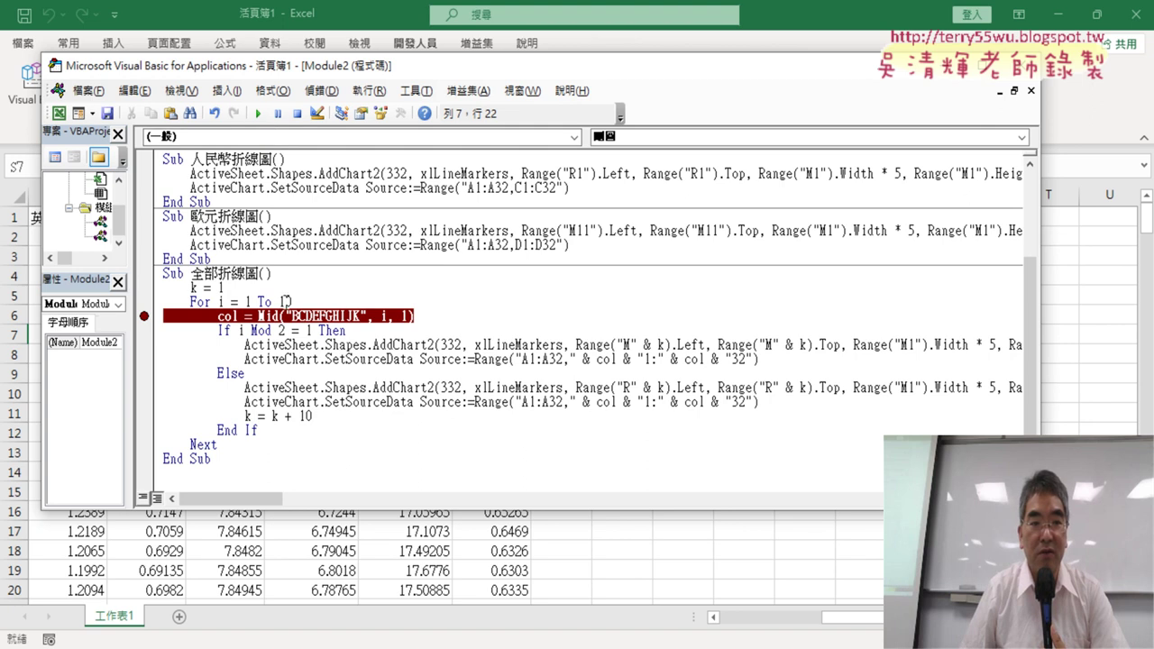
left_click(266, 115)
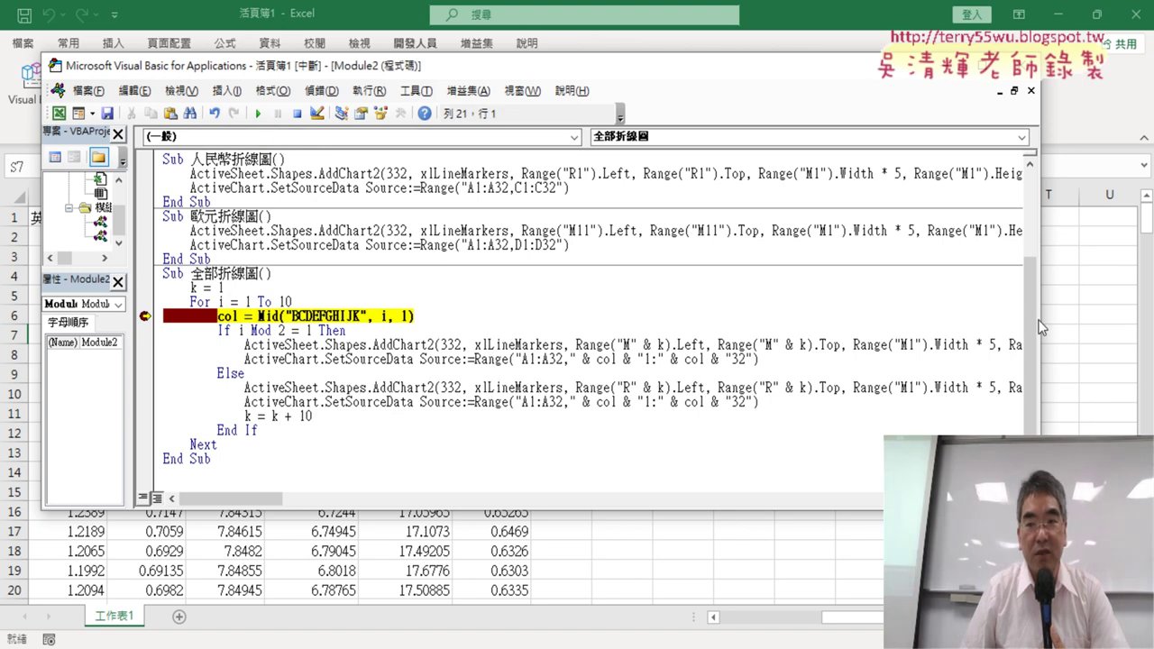
left_click_drag(1040, 320, 518, 326)
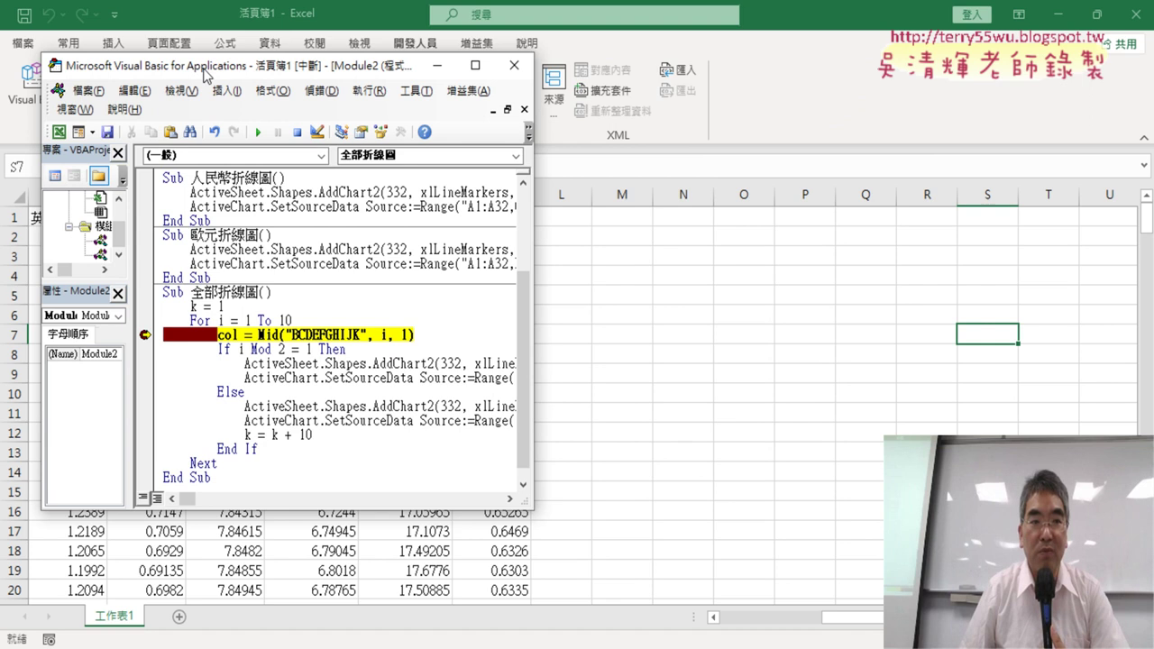
Step through the first loop iteration with F8, checking i Mod 2, to plot the first chart.
left_click_drag(203, 69, 153, 69)
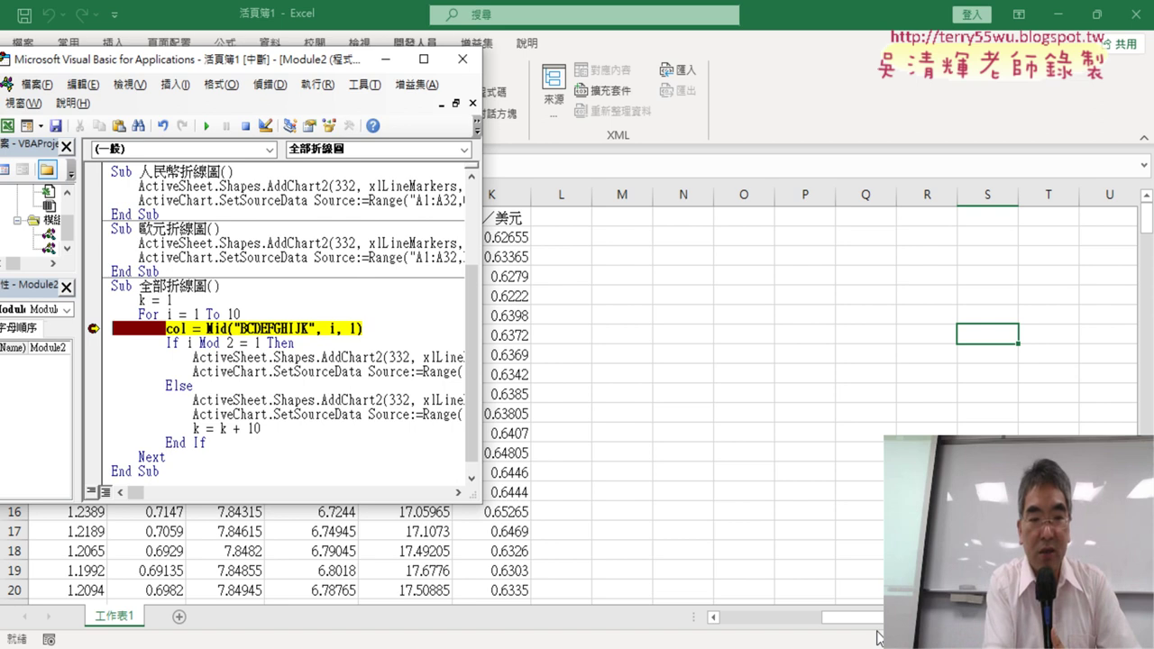
key("F8")
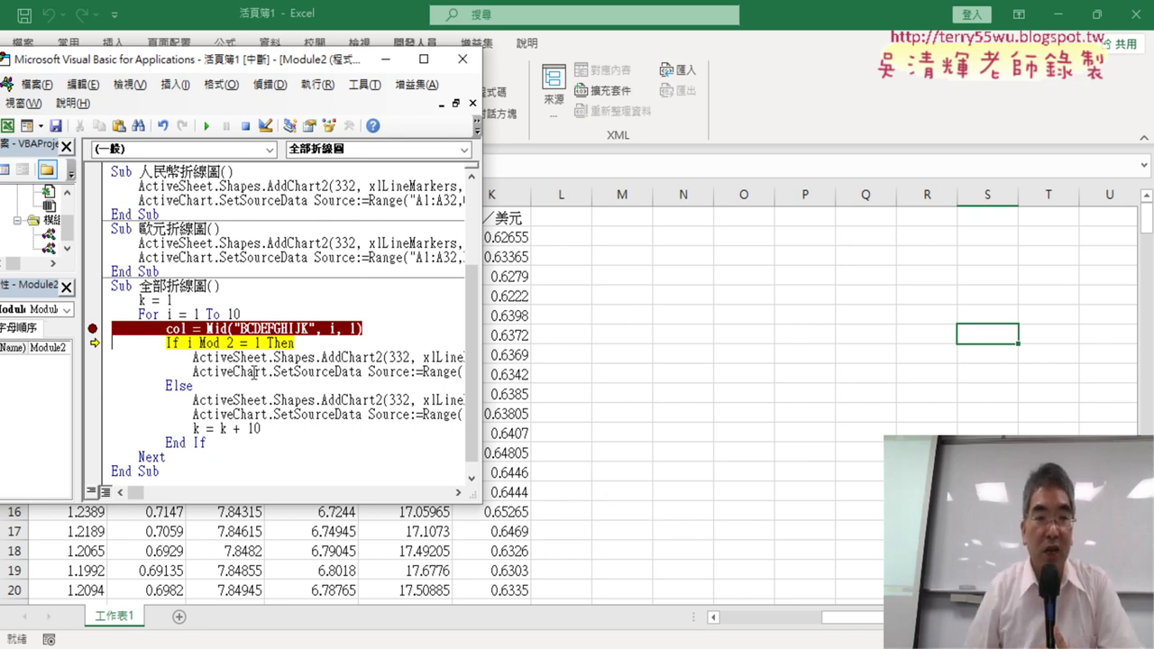
mouse_move(191, 343)
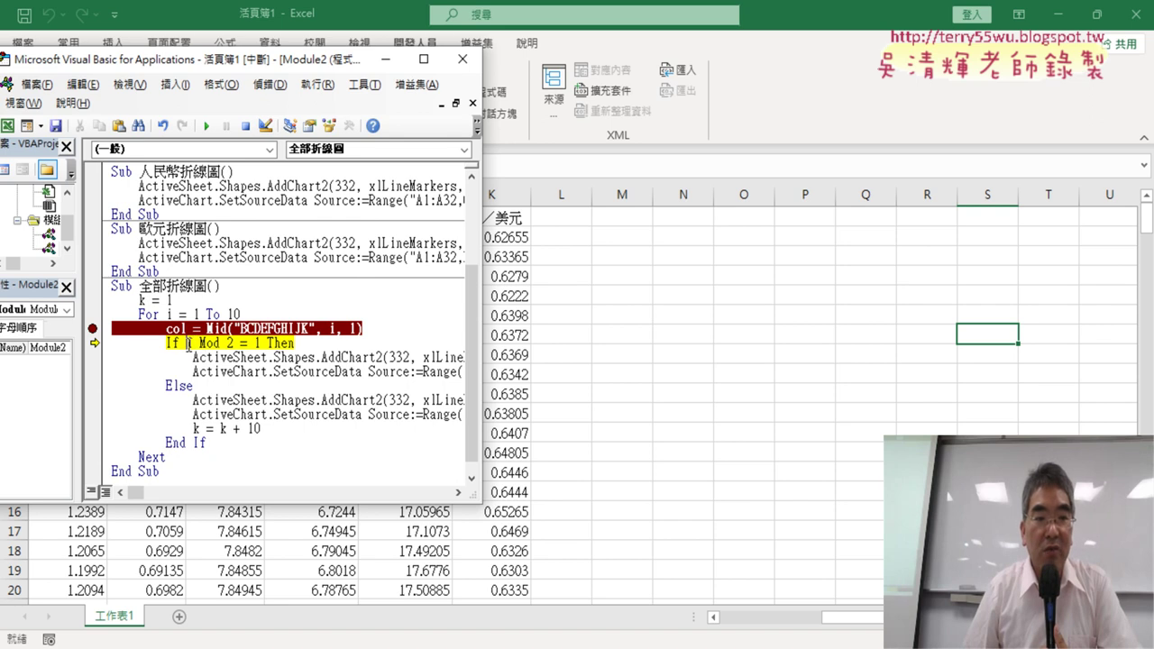
left_click_drag(188, 343, 242, 343)
mouse_move(224, 350)
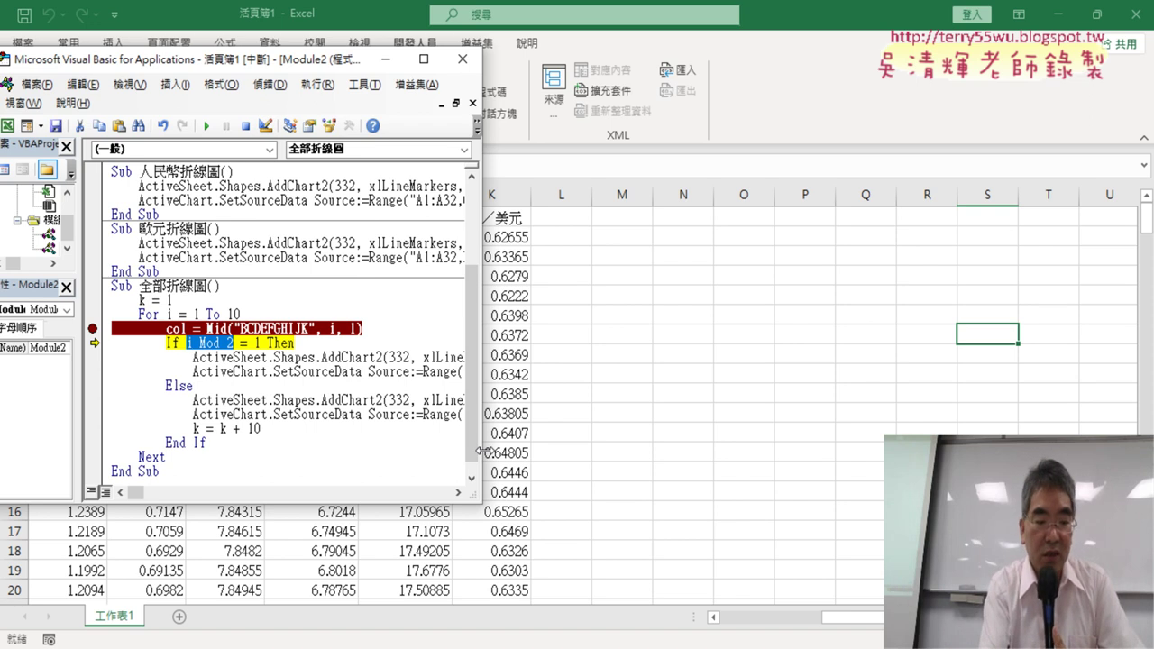
key("F8")
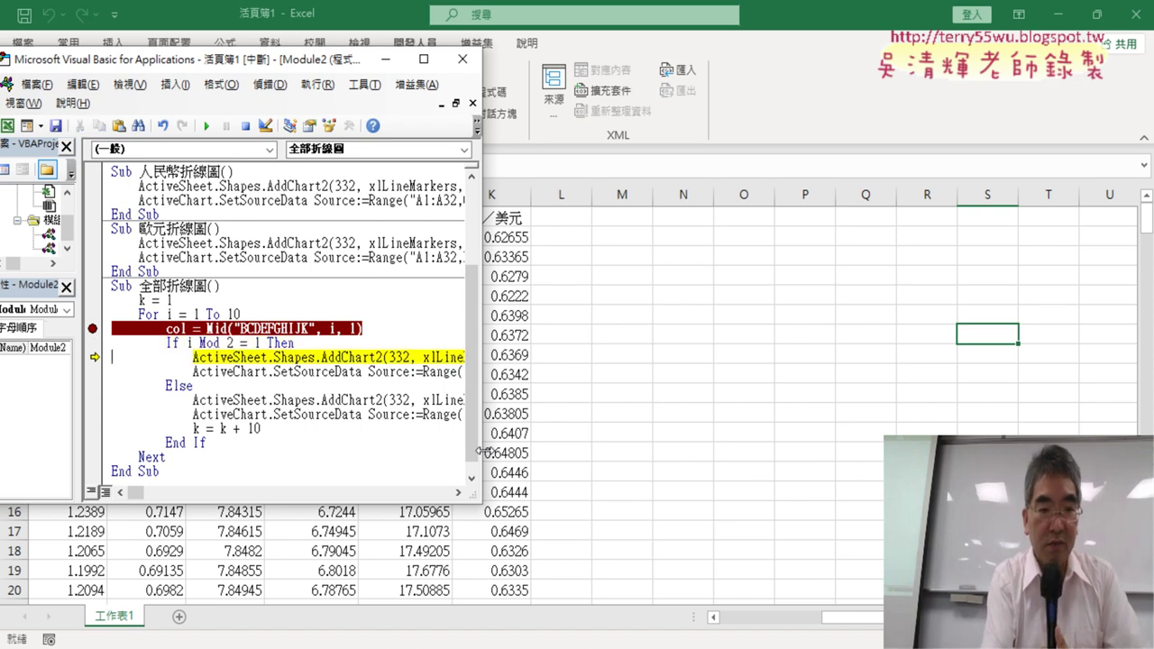
key("F8")
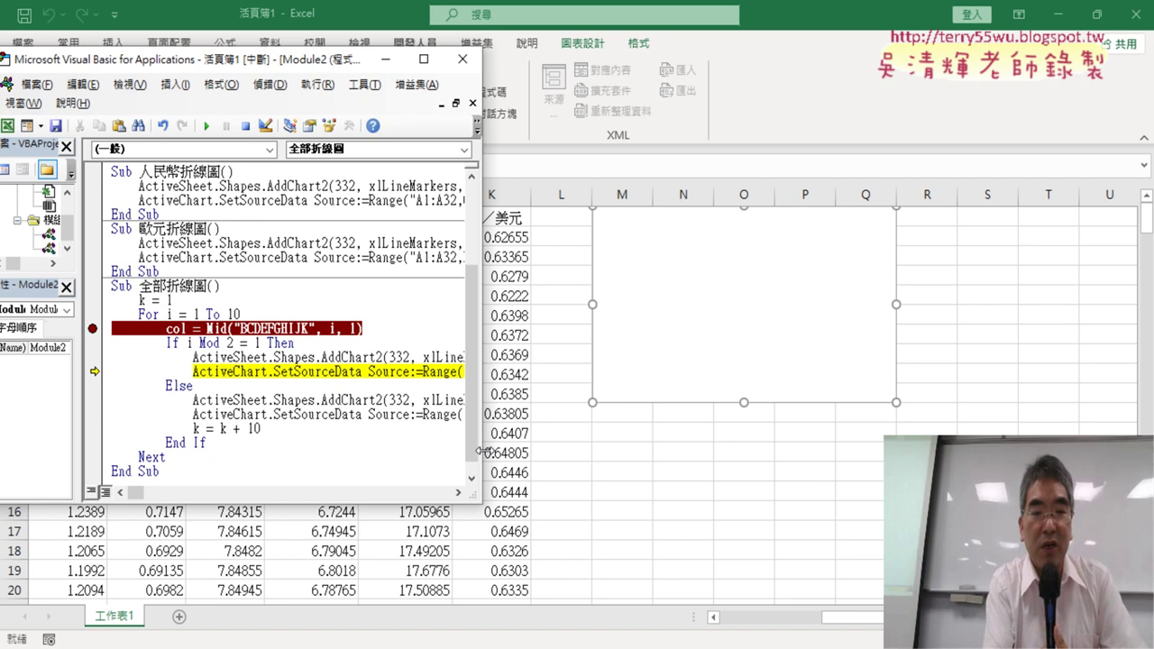
key("F8")
key("F8")
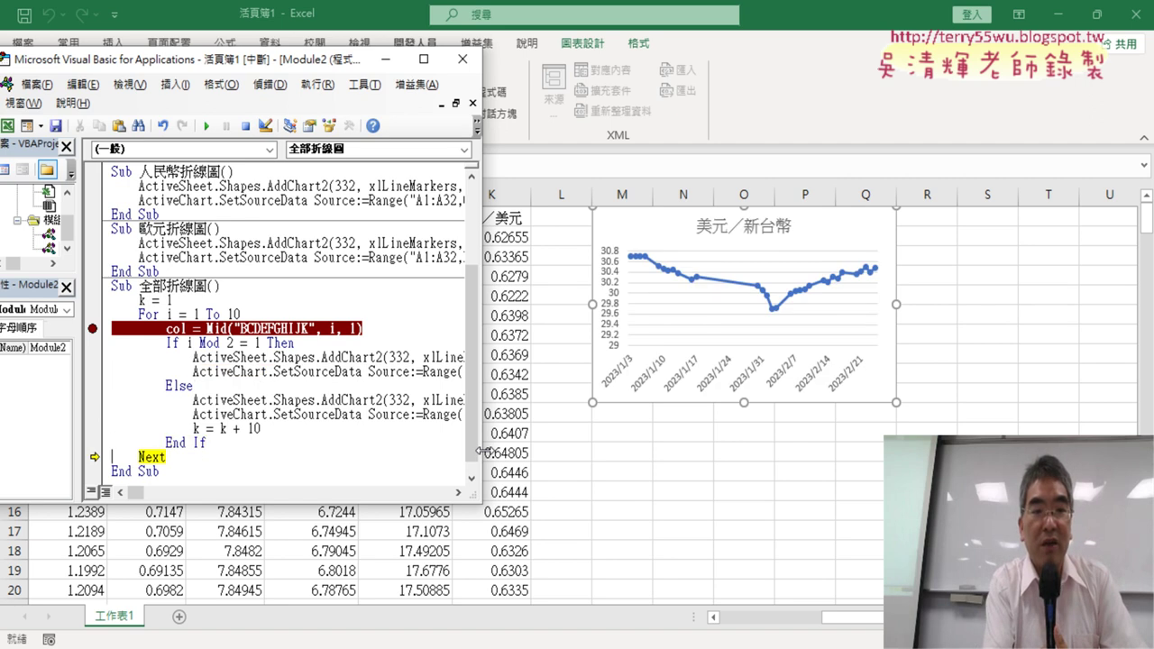
key("F8")
key("F8")
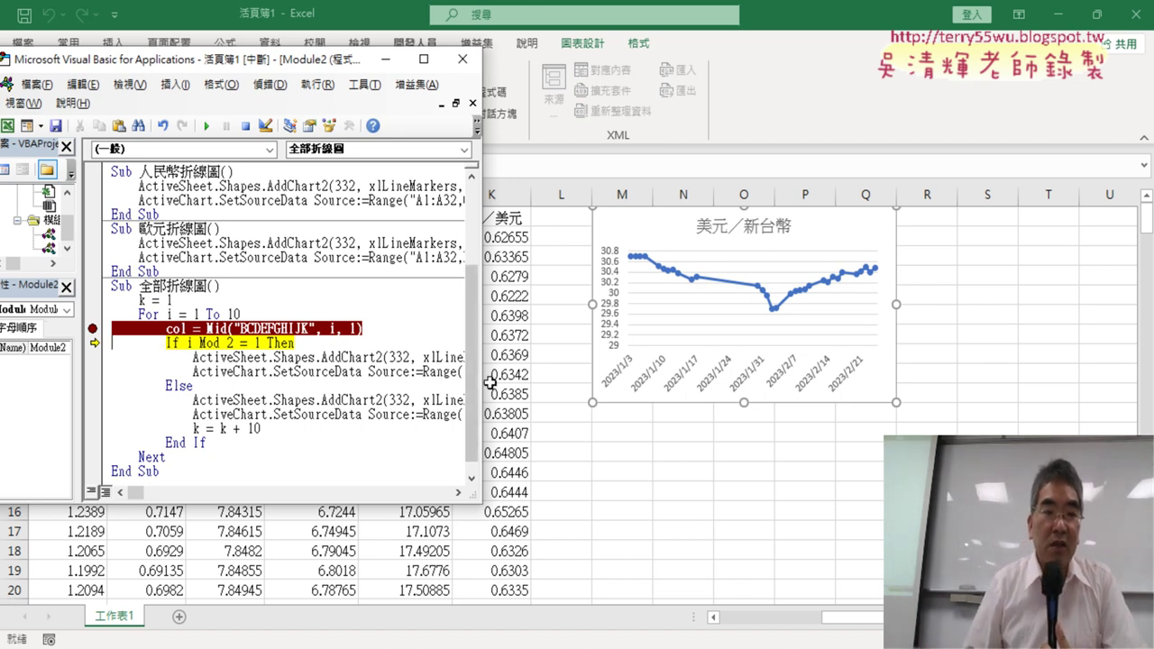
Step through the next iteration's Else branch to create and fill the second chart.
mouse_move(191, 343)
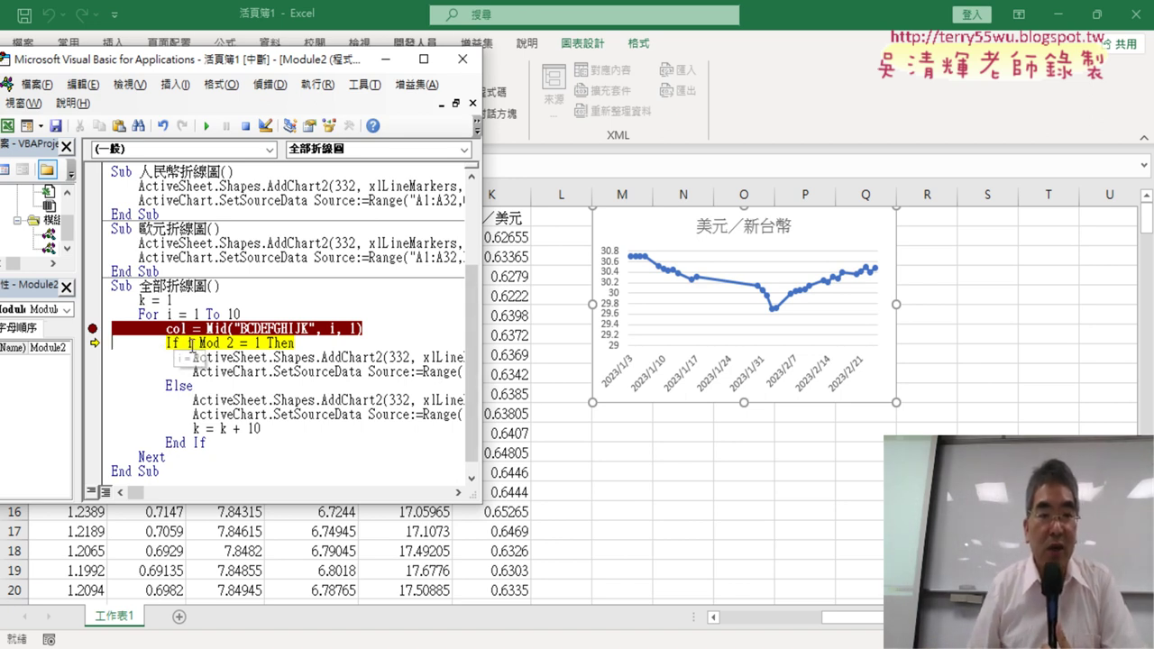
left_click_drag(186, 344, 212, 344)
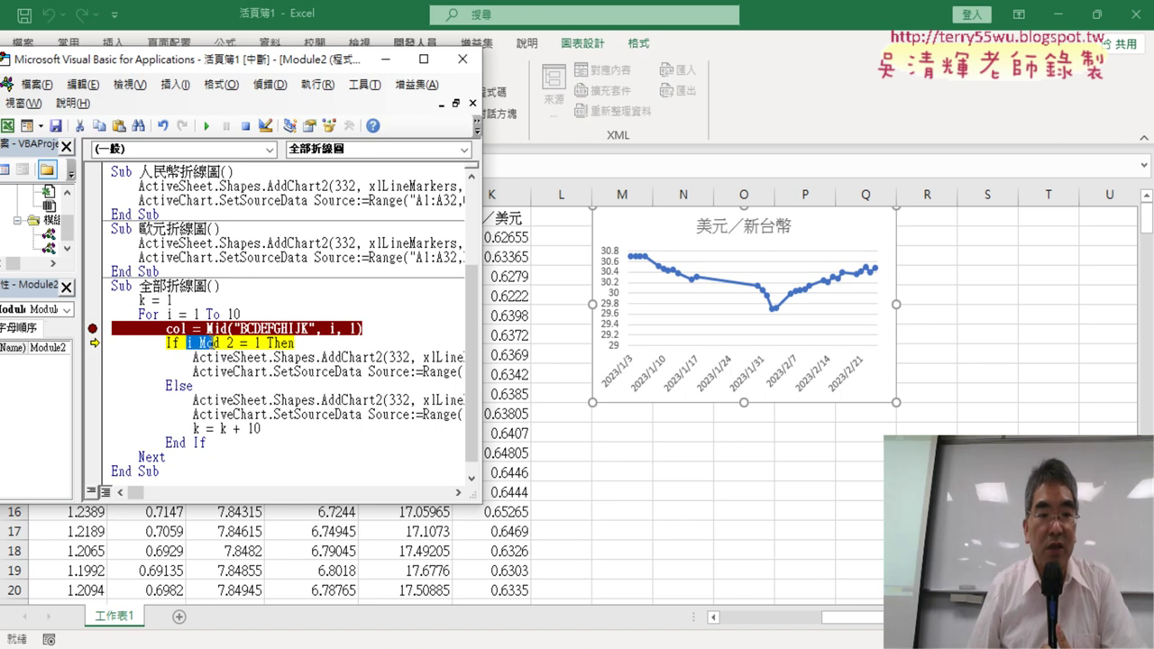
mouse_move(224, 347)
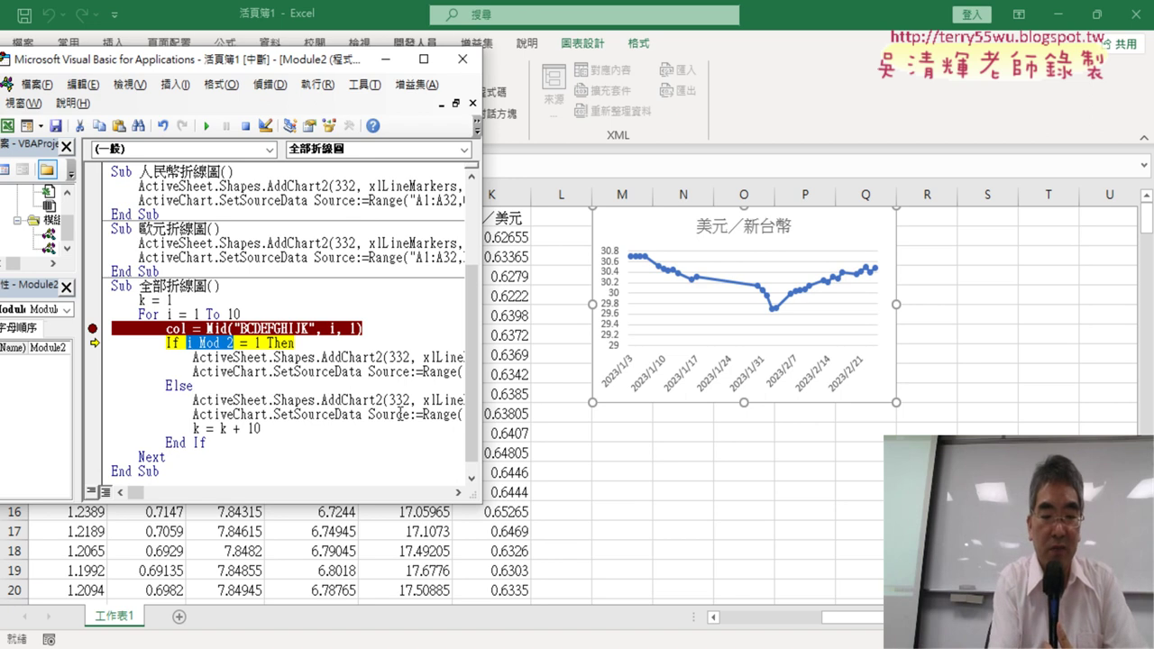
key("F8")
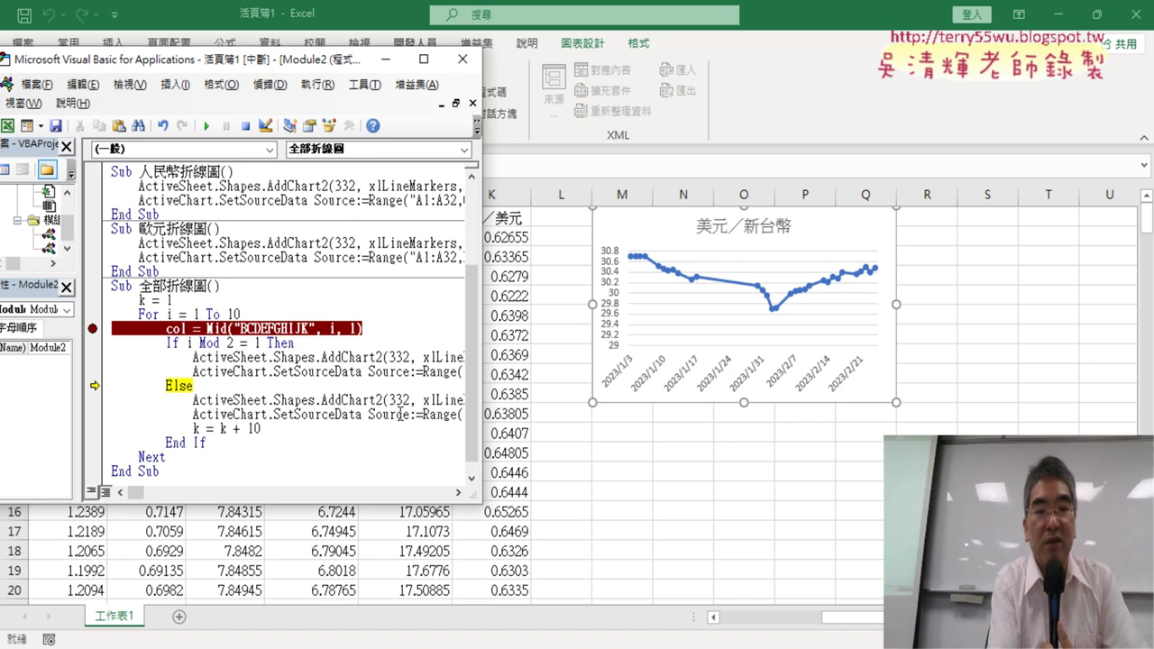
key("F8")
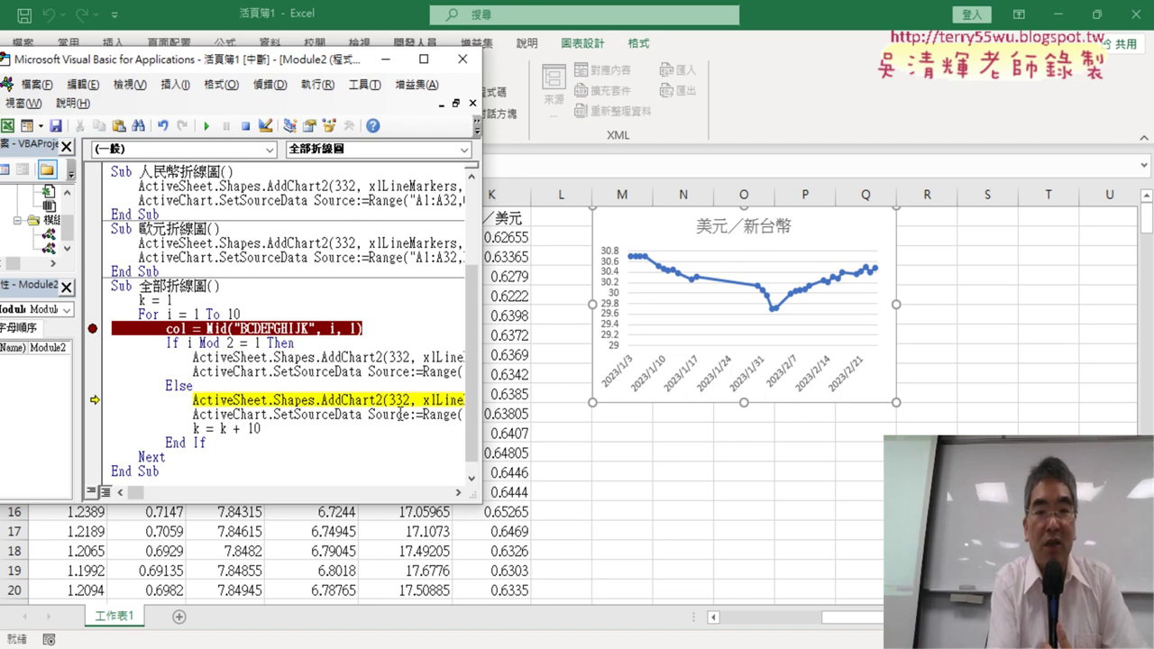
key("F8")
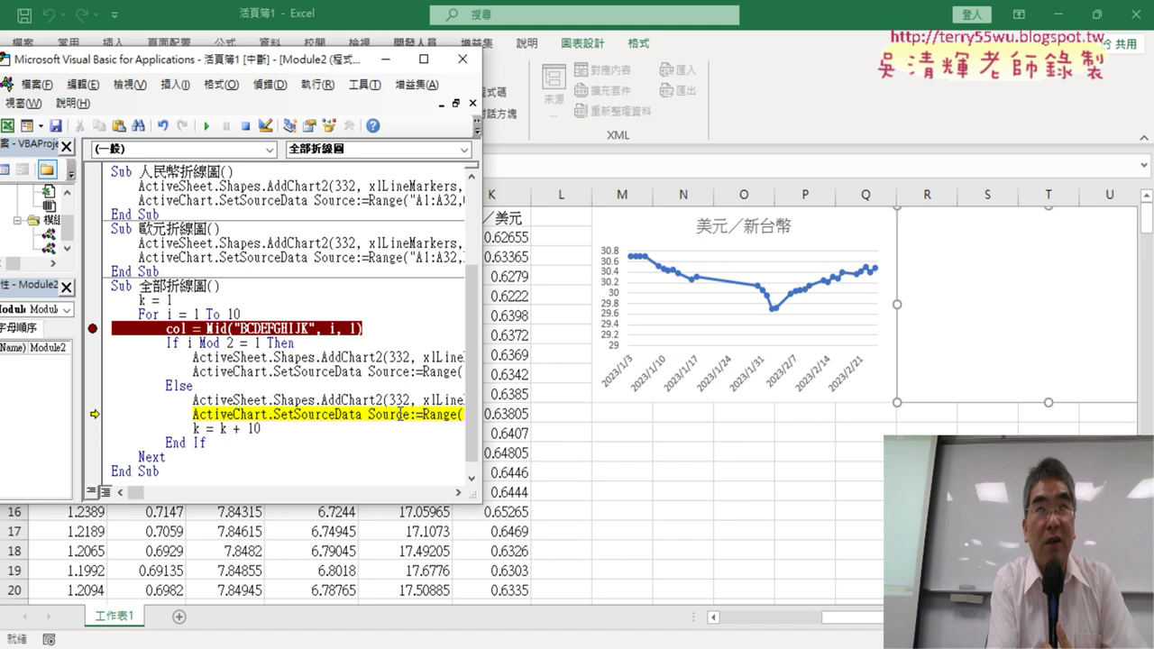
key("F8")
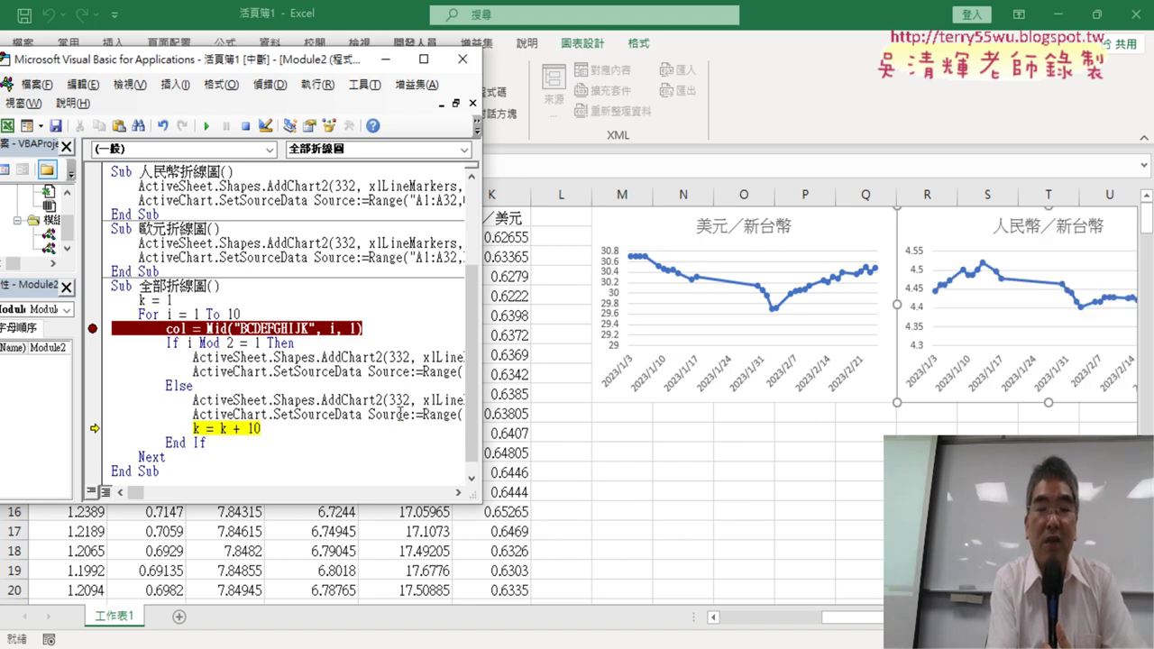
key("F8")
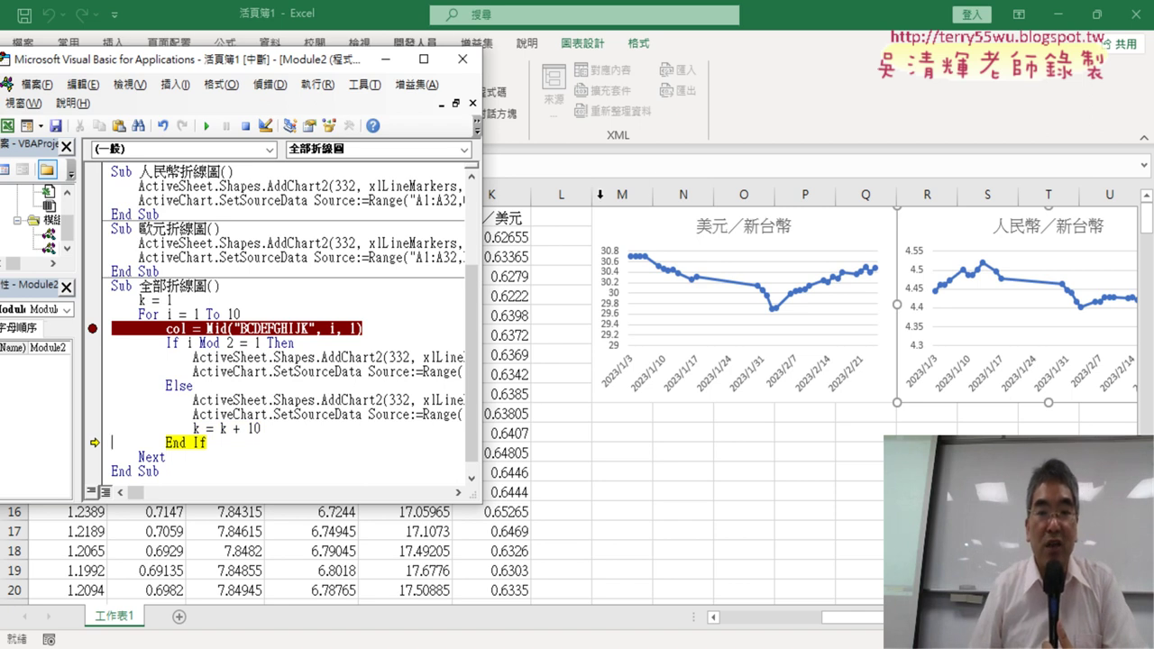
Step into the next iteration, remove the col = Mid breakpoint, and run the macro to the end.
left_click_drag(172, 300, 138, 301)
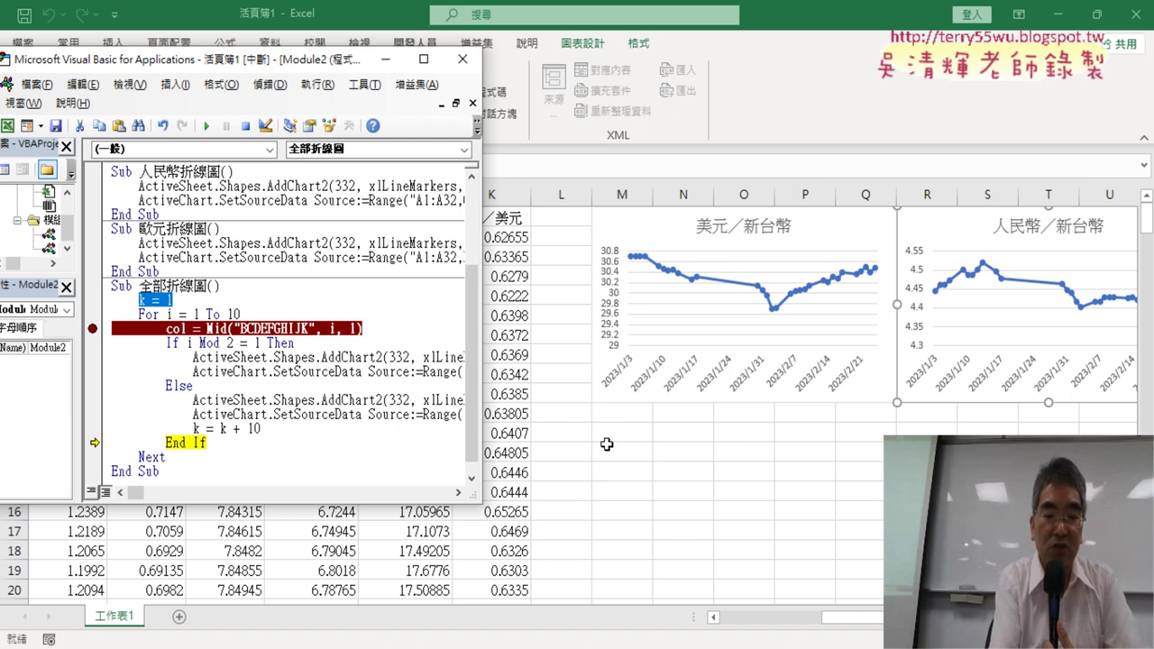
key("F8")
key("F8")
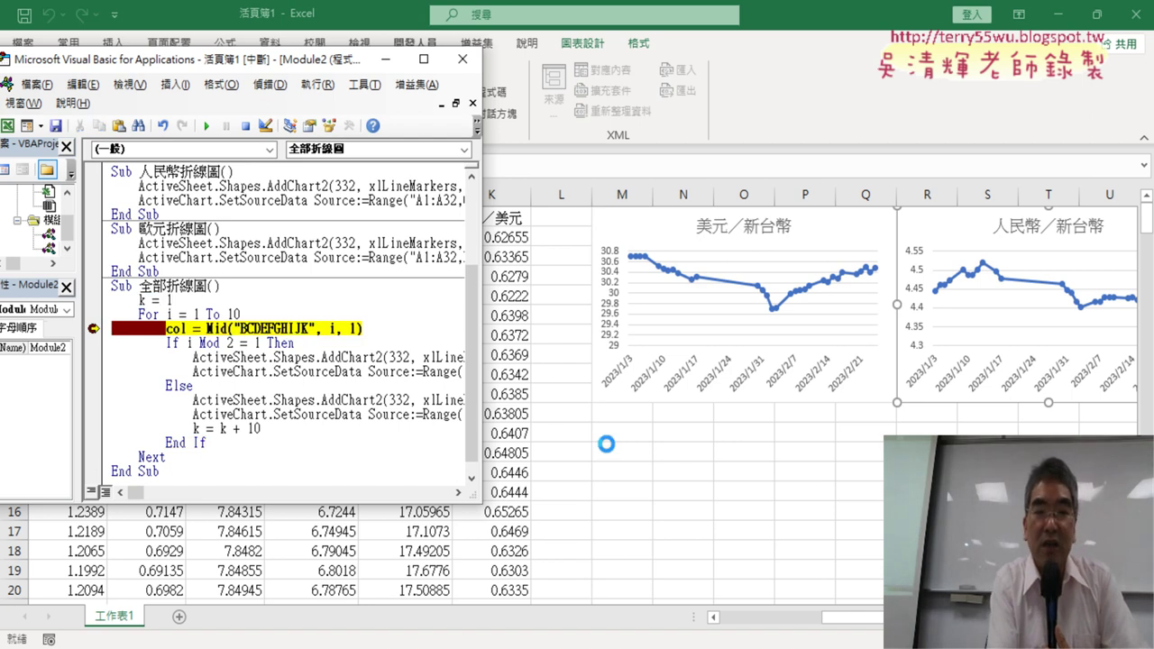
key("F8")
key("F8")
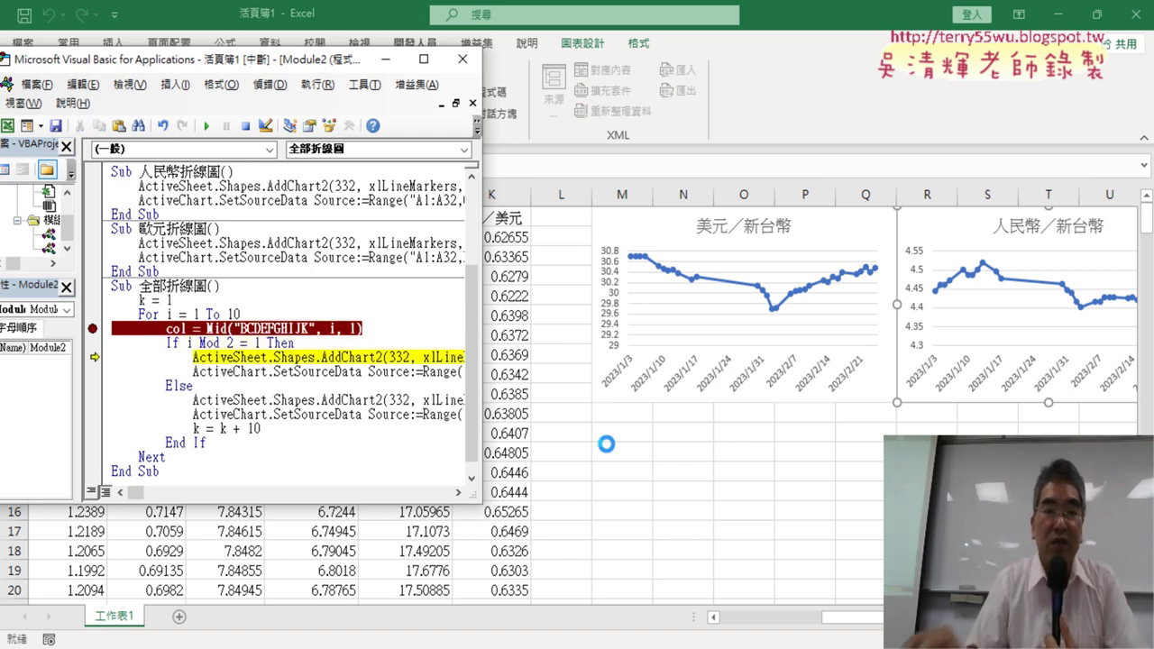
left_click(93, 328)
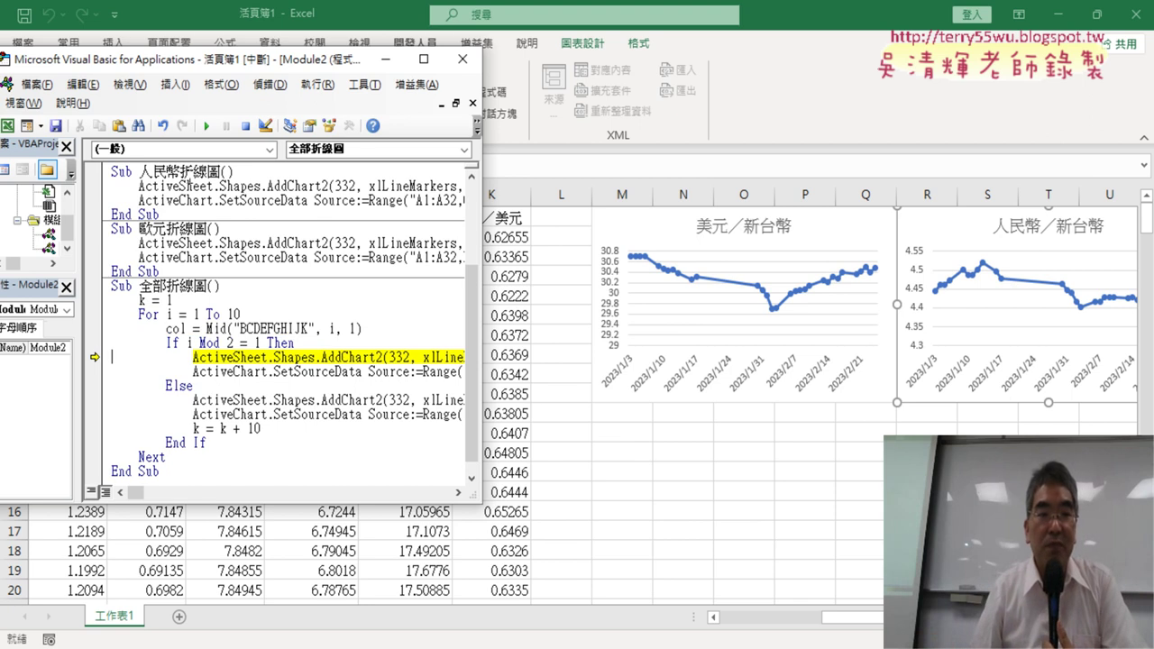
left_click(207, 126)
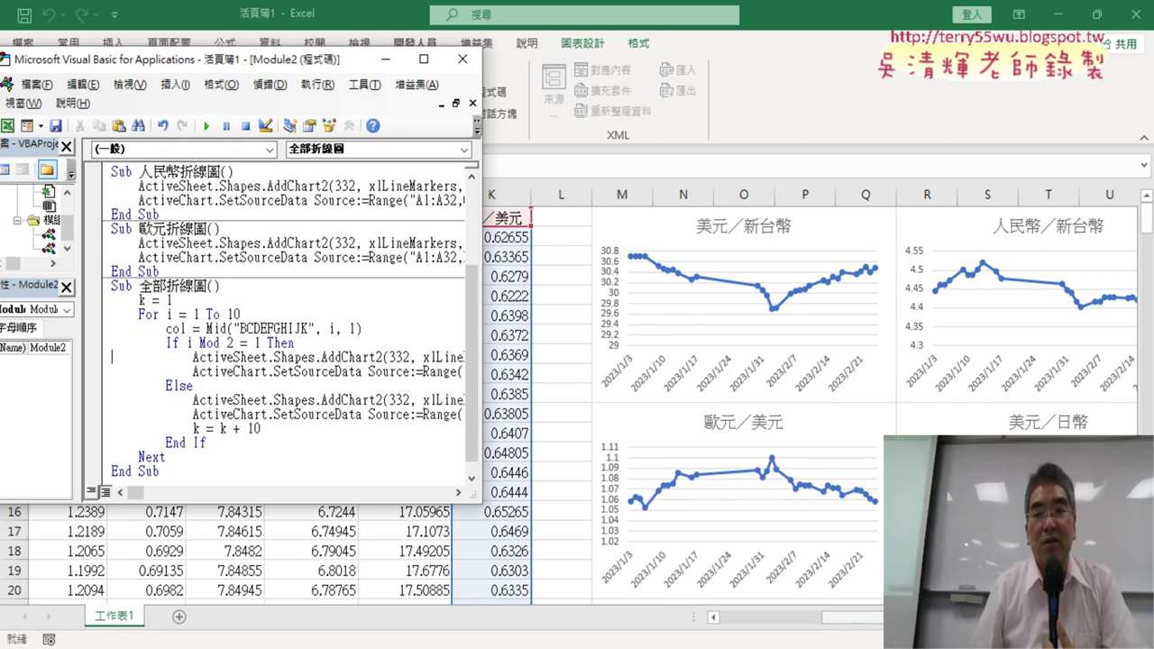
Back on the worksheet, scroll through all ten currency charts down to 紐幣/美元.
key("alt+F11")
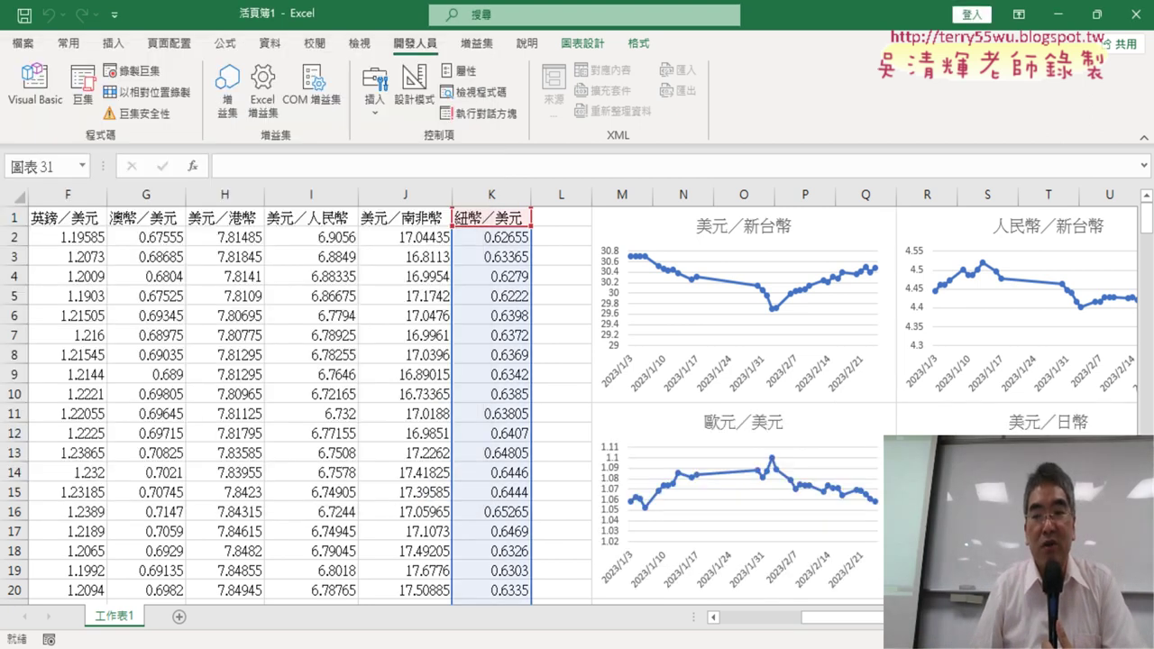
scroll(577, 397, "right", 2)
scroll(577, 397, "right", 2)
scroll(577, 396, "down", 3)
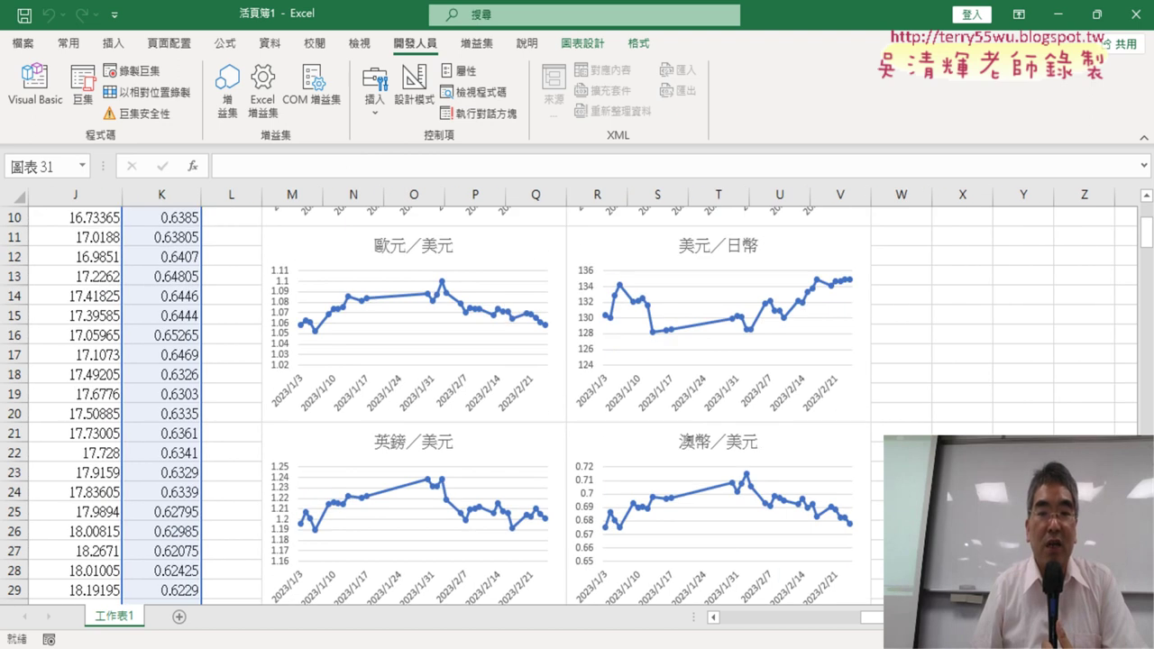
scroll(577, 396, "up", 2)
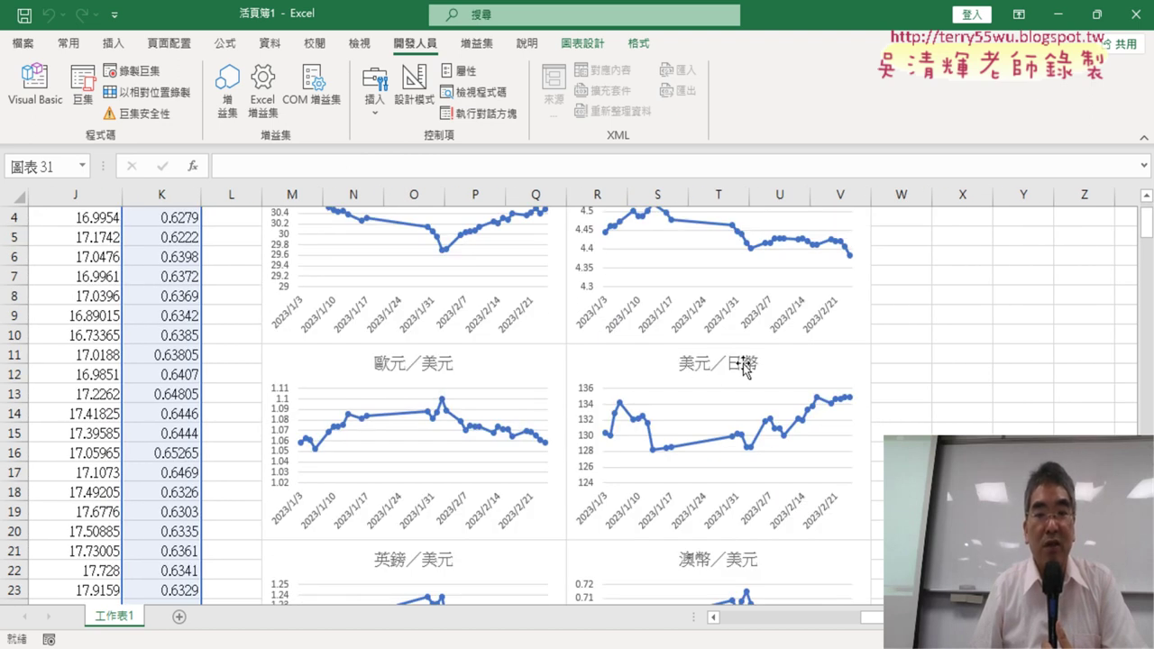
scroll(1051, 376, "down", 2)
scroll(593, 395, "down", 1)
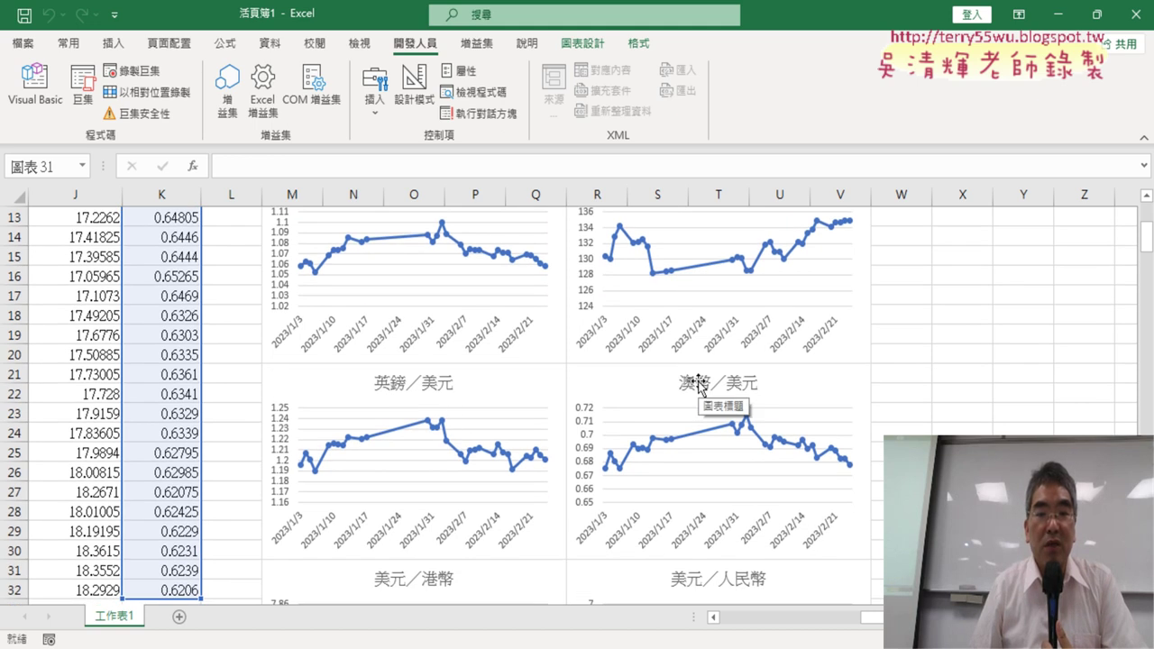
scroll(698, 388, "down", 1)
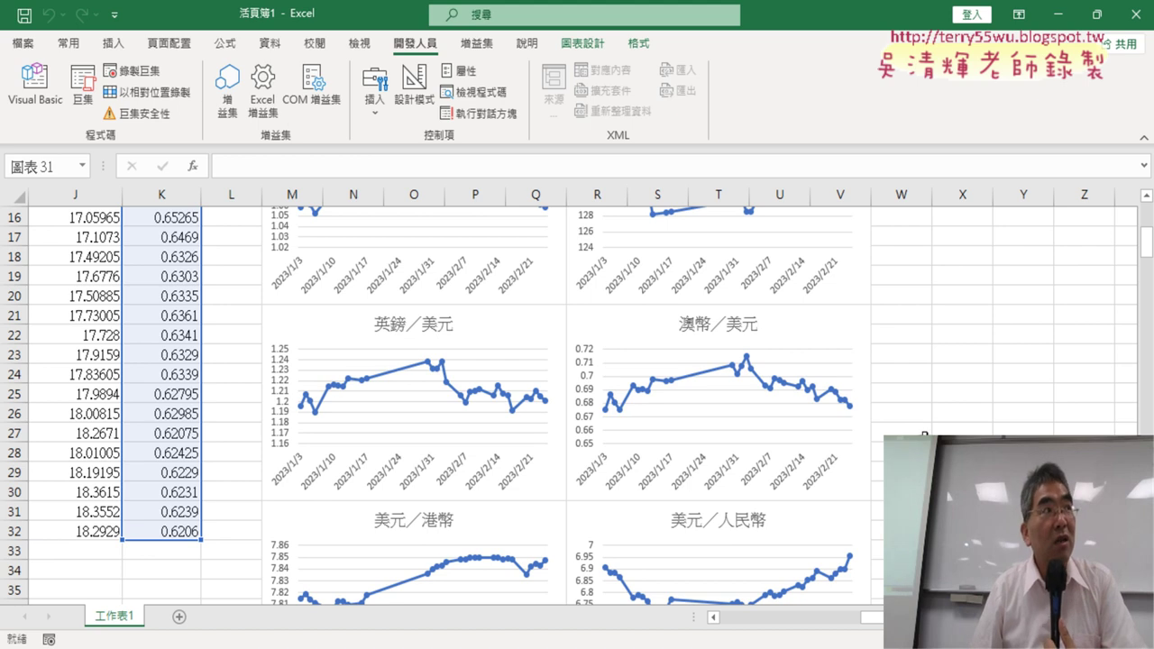
scroll(842, 363, "down", 2)
scroll(912, 432, "down", 1)
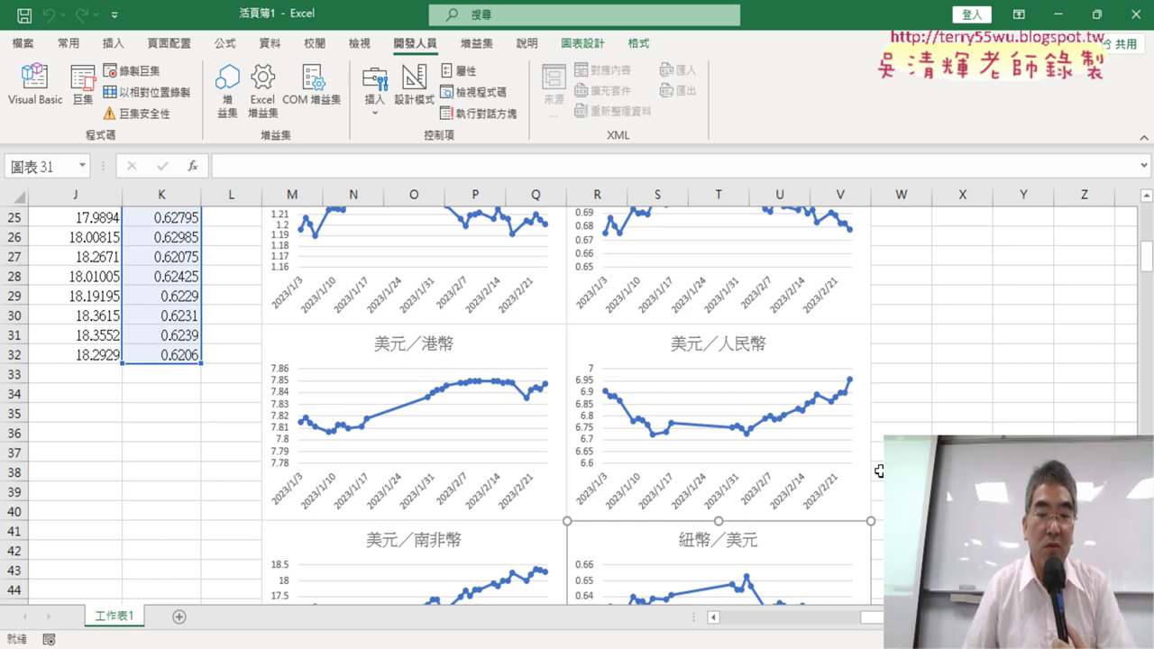
scroll(577, 406, "down", 2)
scroll(577, 406, "down", 1)
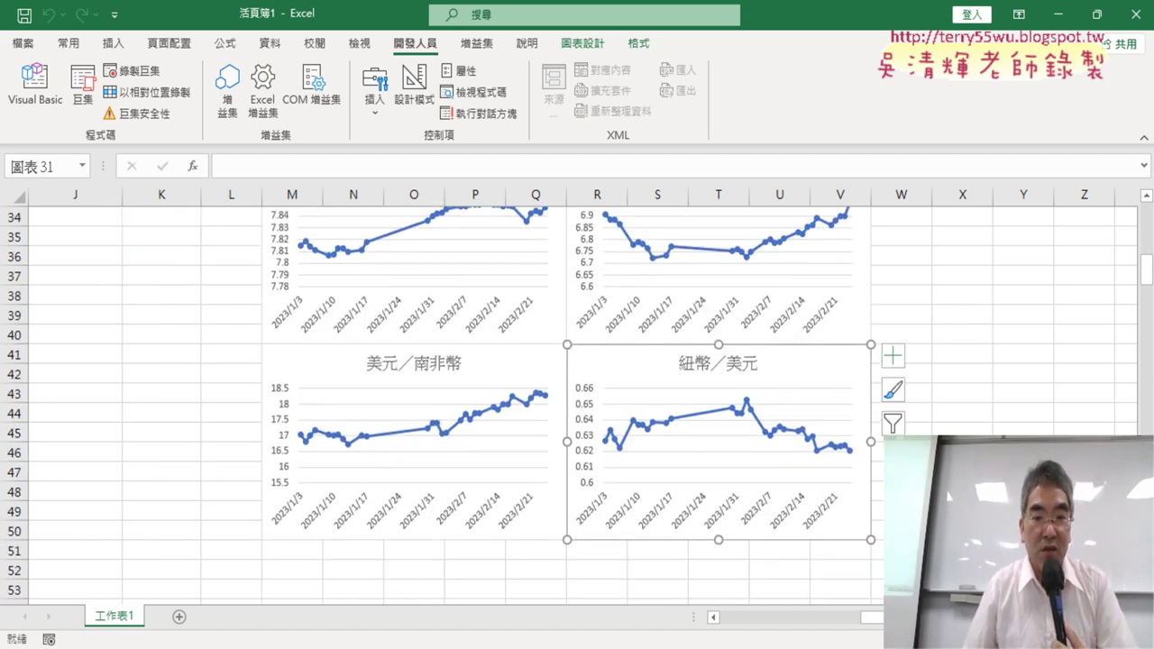
Deselect the 紐幣/美元 chart, return to the top, and open an enlarged VBA editor showing 全部折線圖.
left_click(962, 512)
scroll(479, 471, "up", 4)
scroll(945, 425, "up", 7)
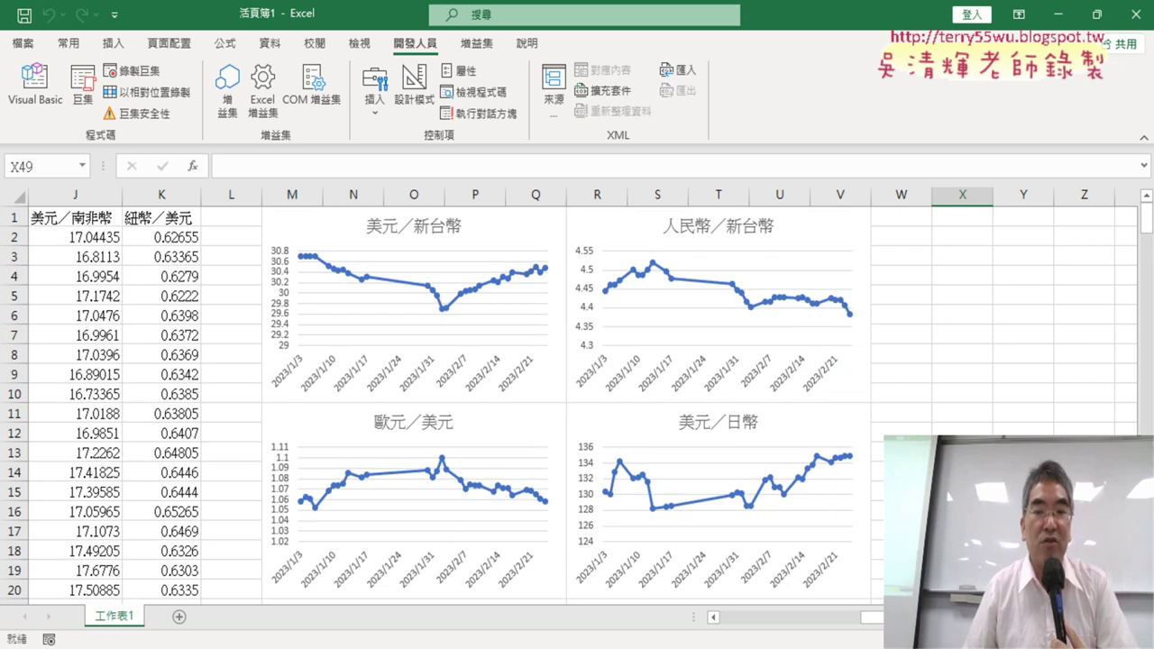
left_click_drag(870, 618, 779, 628)
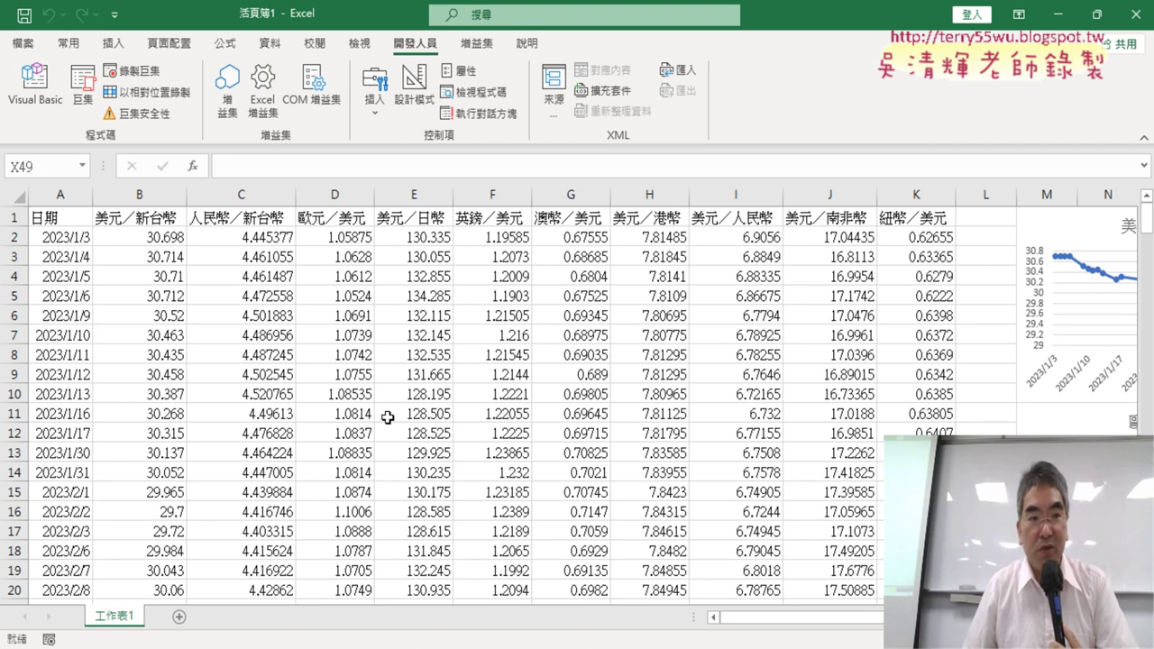
left_click(35, 86)
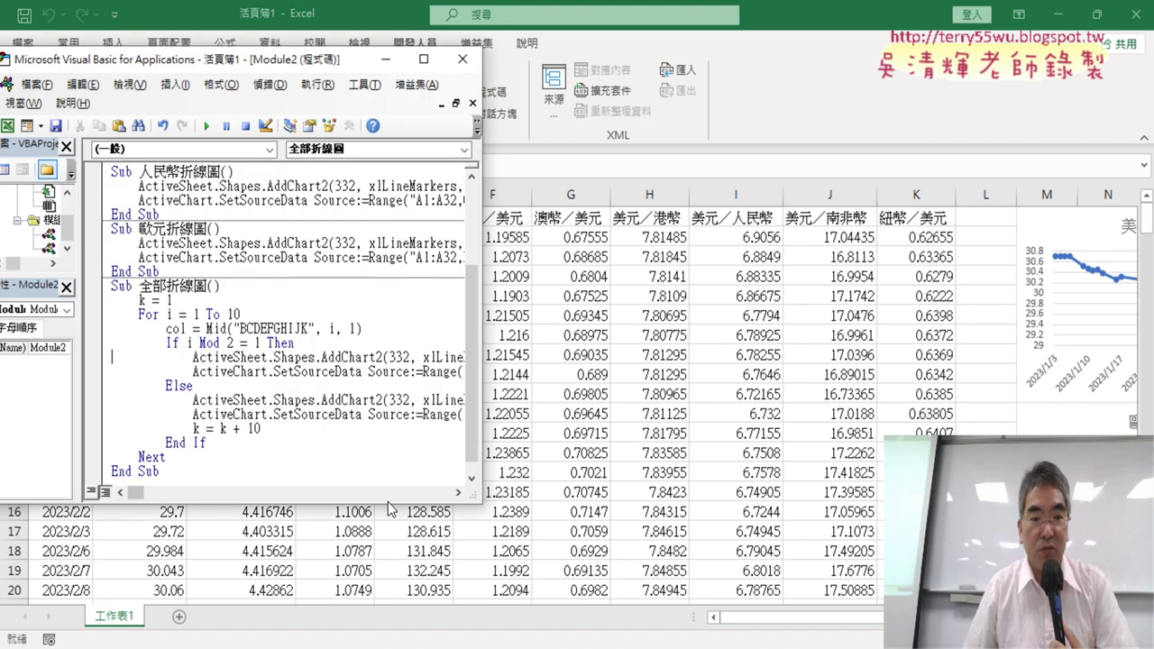
left_click_drag(391, 502, 391, 571)
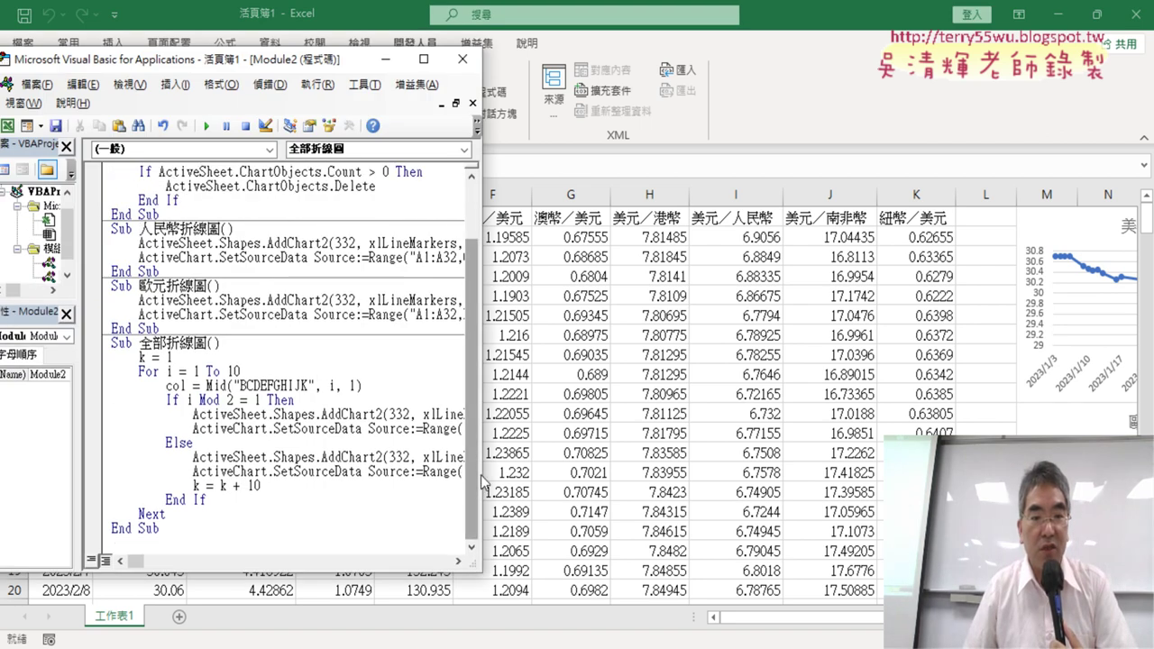
left_click_drag(465, 484, 1106, 484)
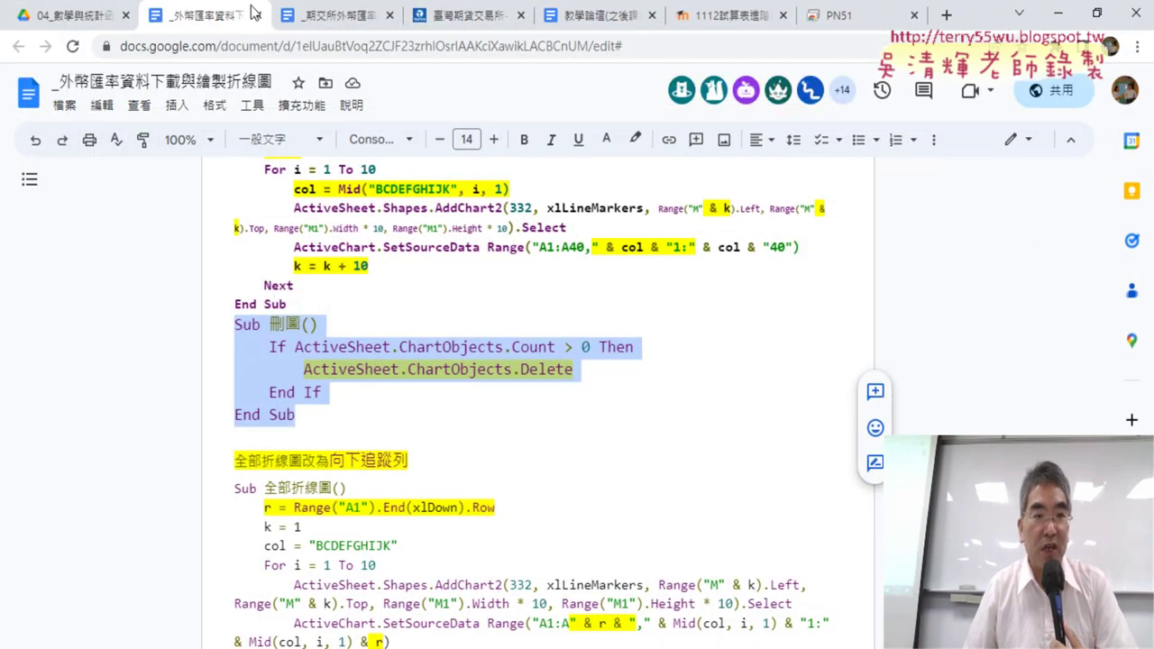
In the Docs notes, highlight the r = Range("A1").End(xlDown).Row line, then return to Excel.
left_click(340, 17)
scroll(671, 249, "down", 2)
scroll(679, 252, "down", 2)
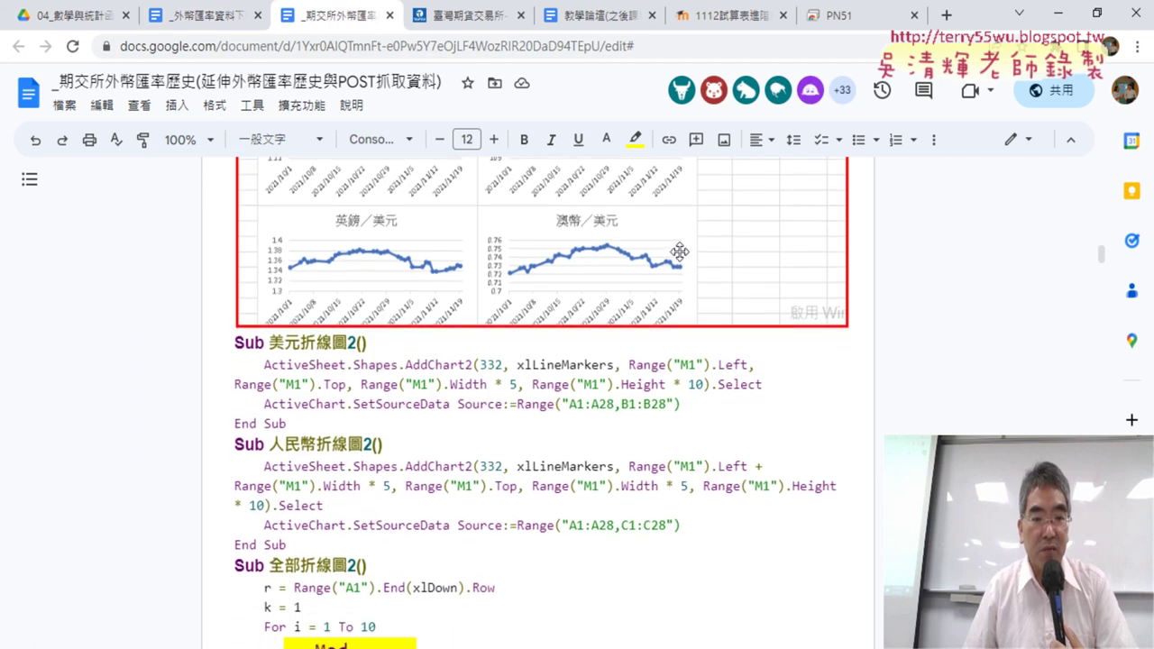
left_click_drag(234, 183, 379, 181)
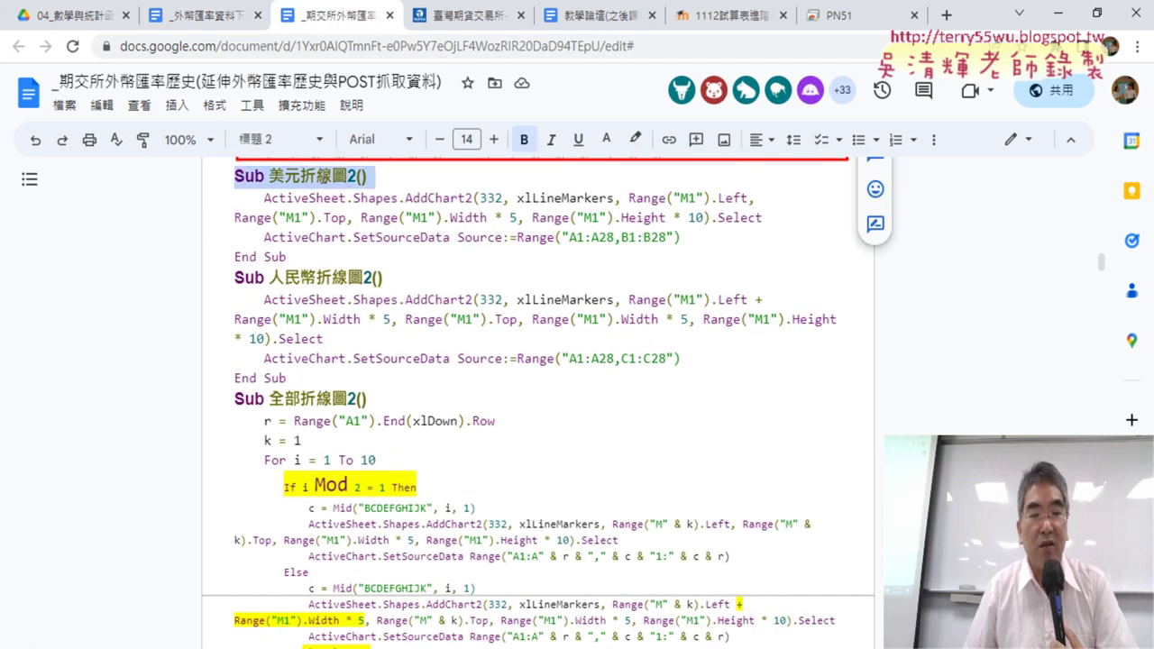
left_click(335, 182)
double_click(351, 177)
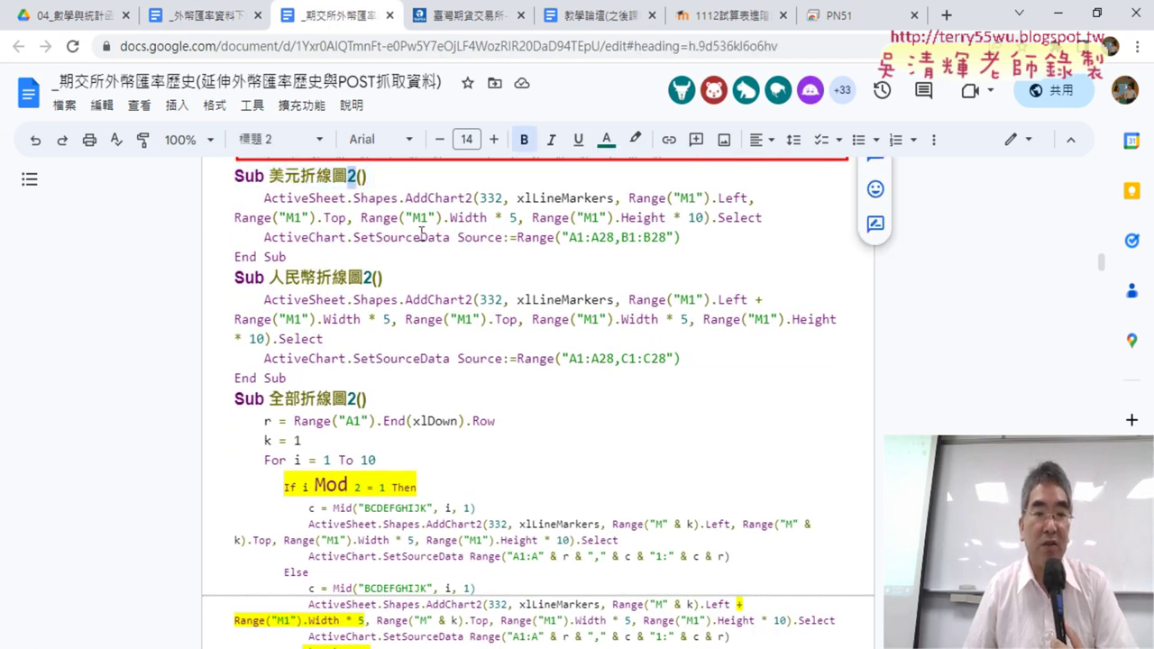
left_click(323, 293)
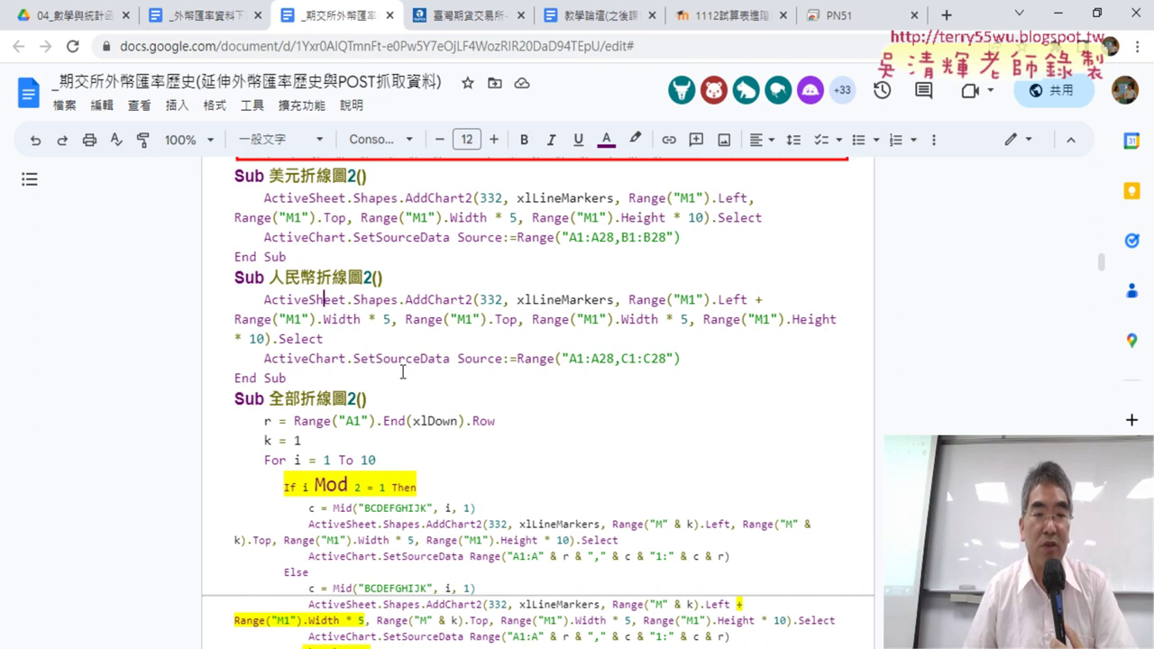
scroll(326, 347, "down", 3)
scroll(430, 279, "up", 1)
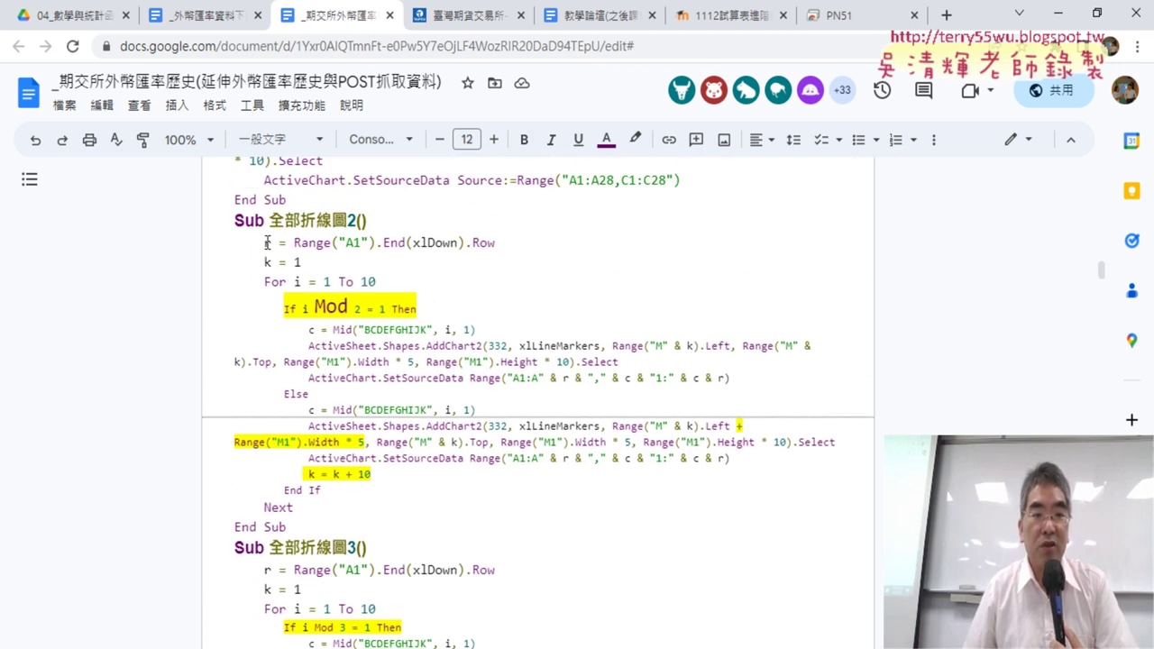
left_click_drag(265, 241, 492, 242)
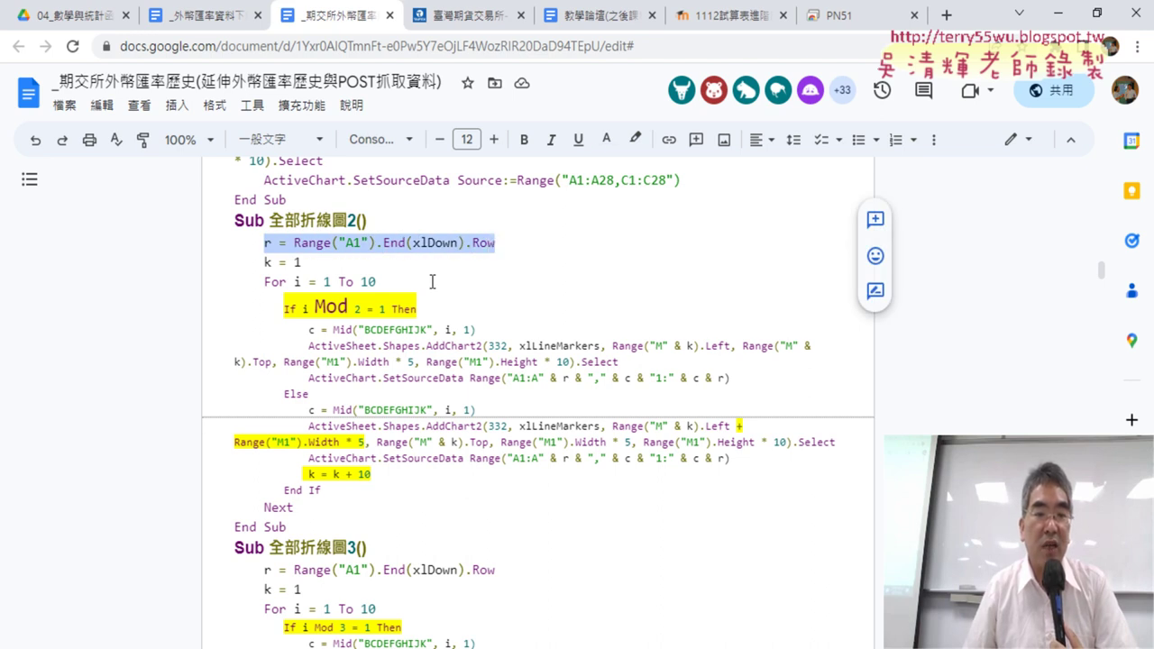
left_click(595, 648)
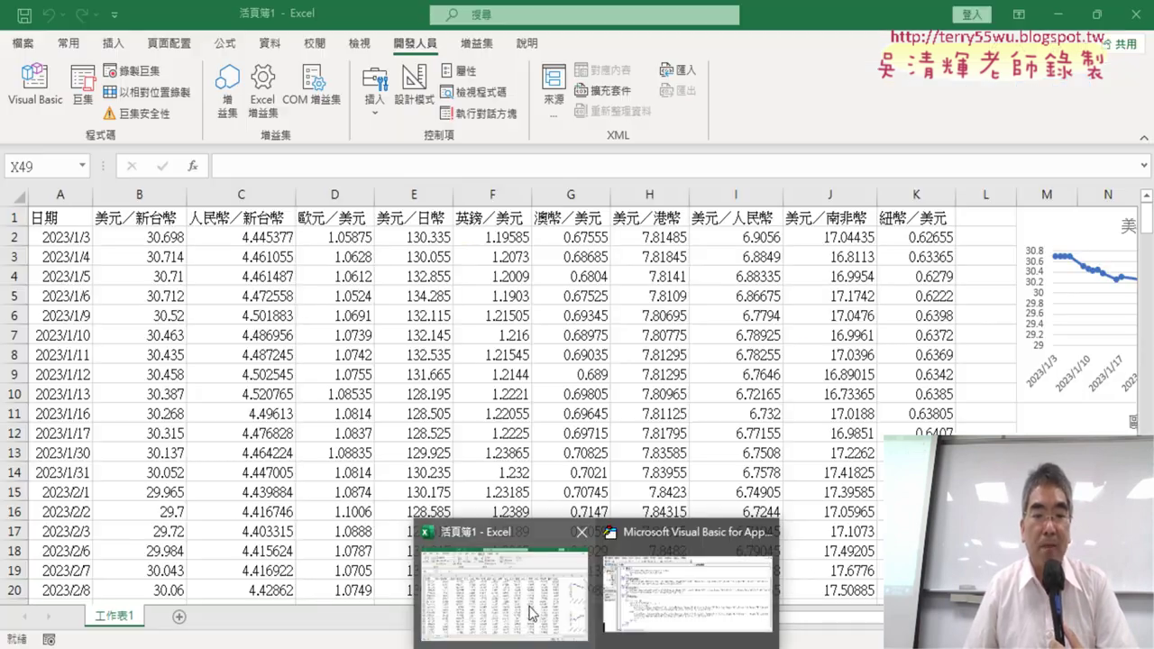
left_click(531, 614)
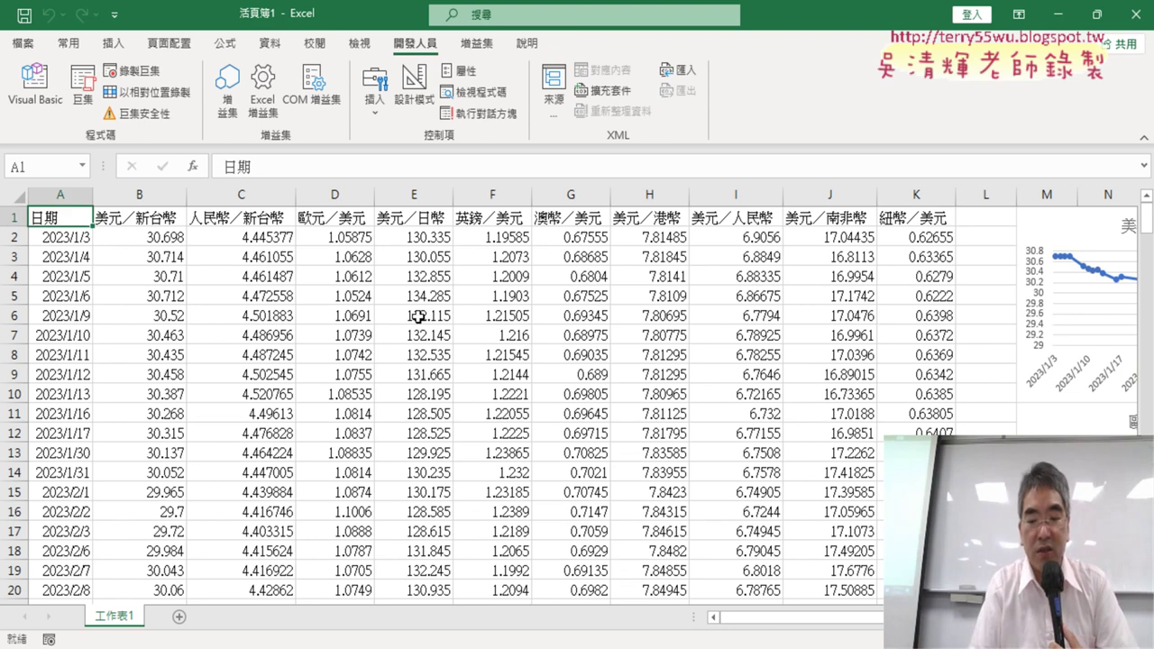
Run the 外幣參考匯率查詢 macro in Module1 for dates 2023/1/1 to 2023/3/31.
key("ctrl+Down")
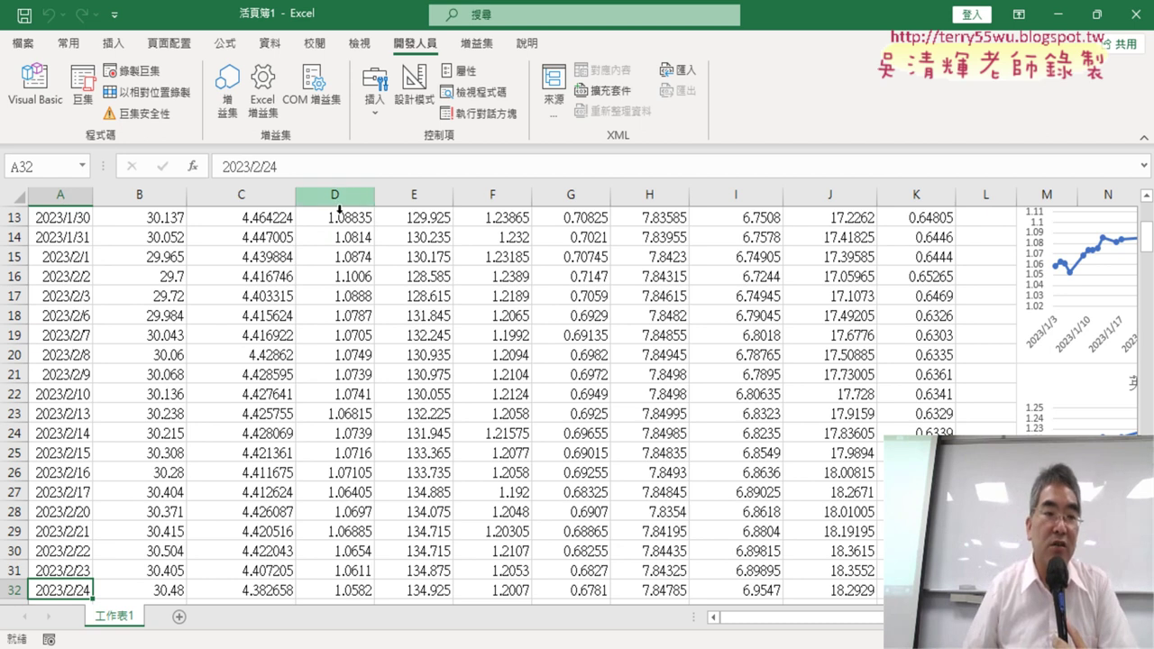
left_click(34, 81)
scroll(460, 227, "up", 2)
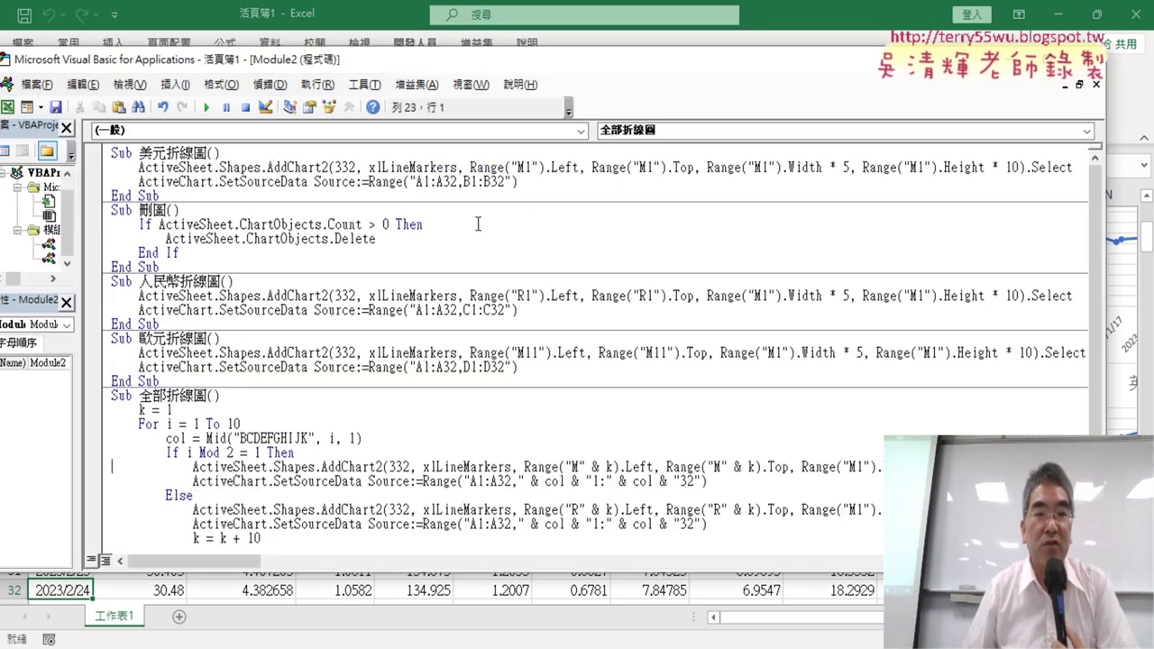
double_click(50, 245)
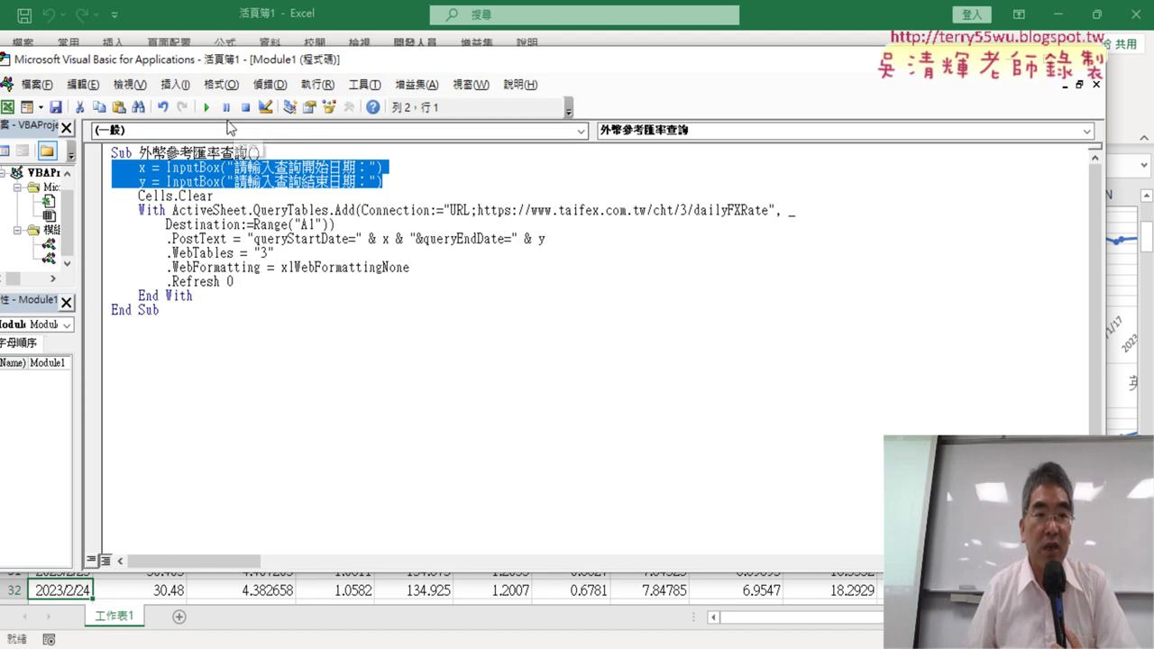
left_click(216, 167)
left_click(206, 108)
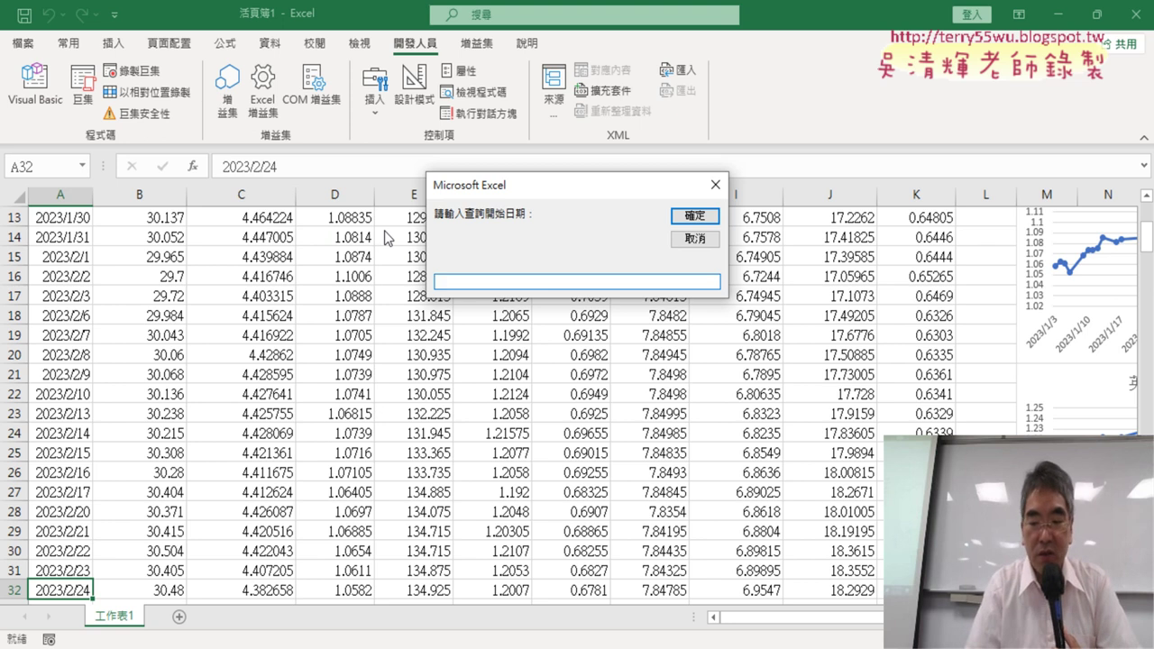
type("2023/1")
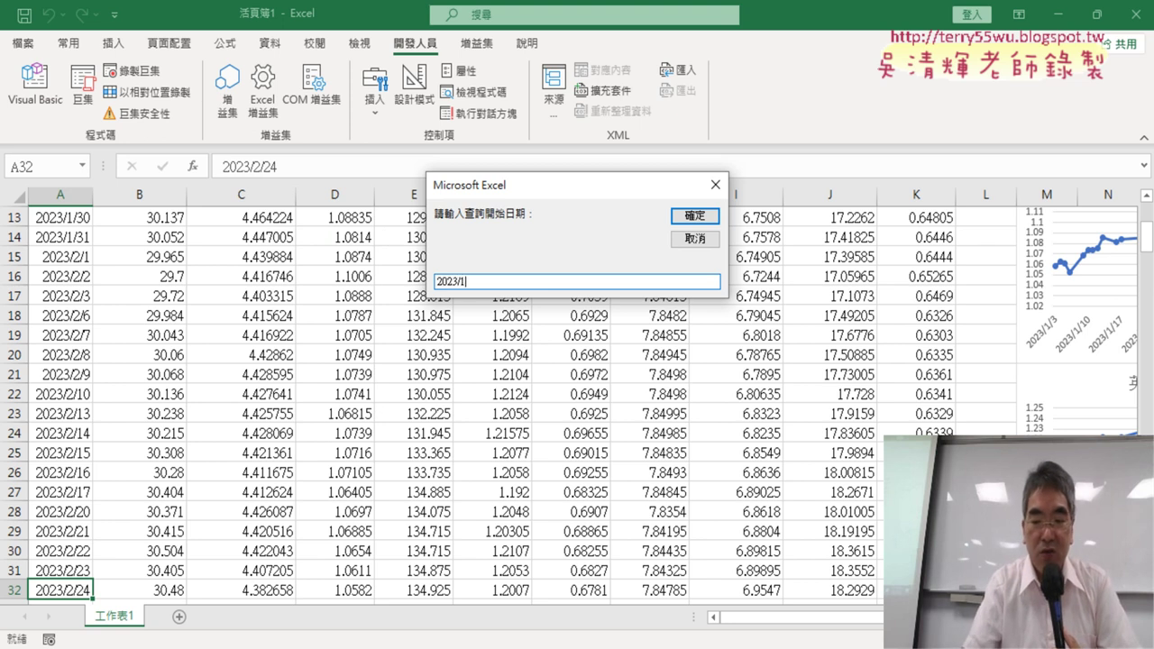
type("/1")
key("Return")
type("202")
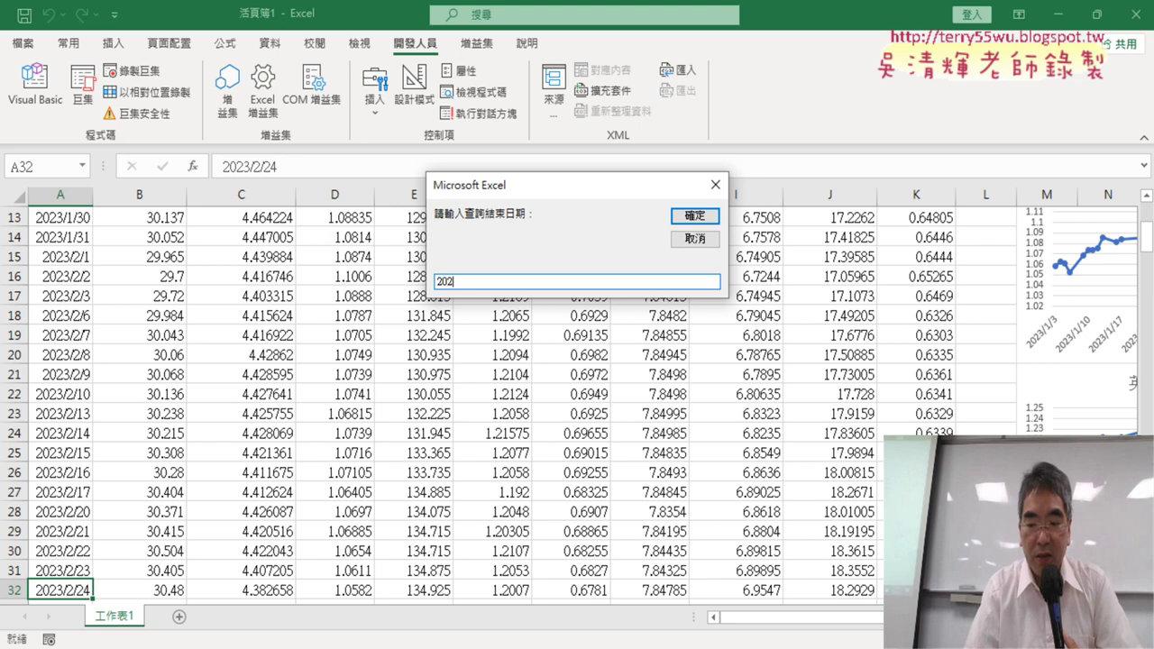
type("3/3/31")
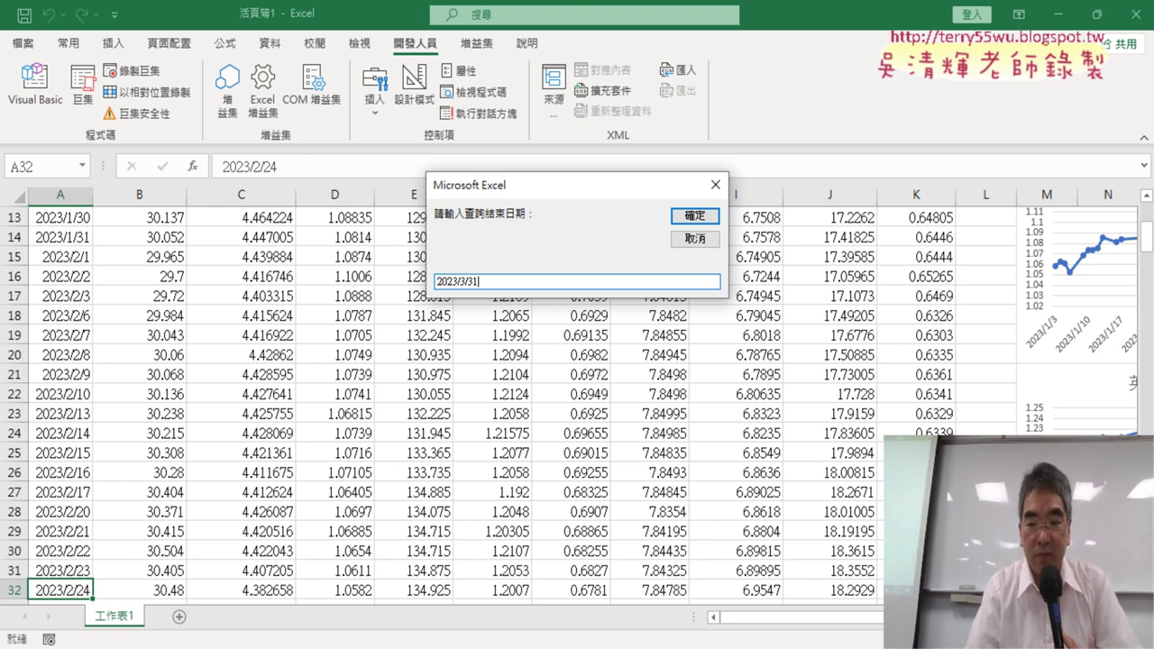
key("Return")
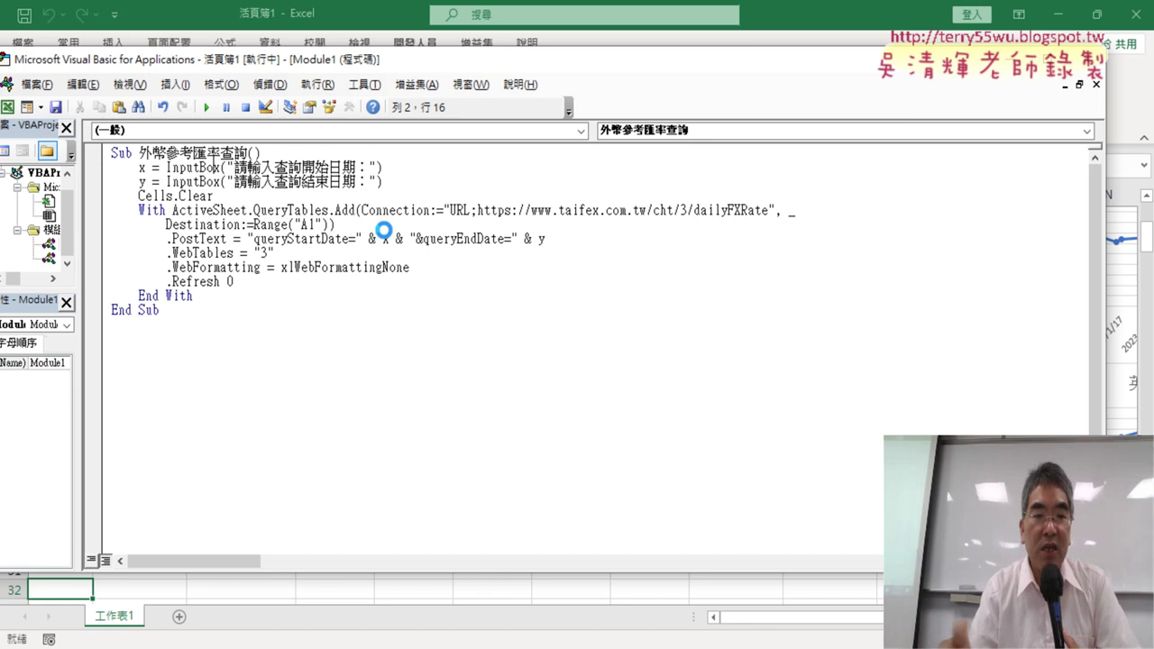
Check with Ctrl+Down from A1 that the dates now end at 2023/3/31 in row 55.
left_click(371, 11)
scroll(59, 238, "up", 4)
left_click(56, 221)
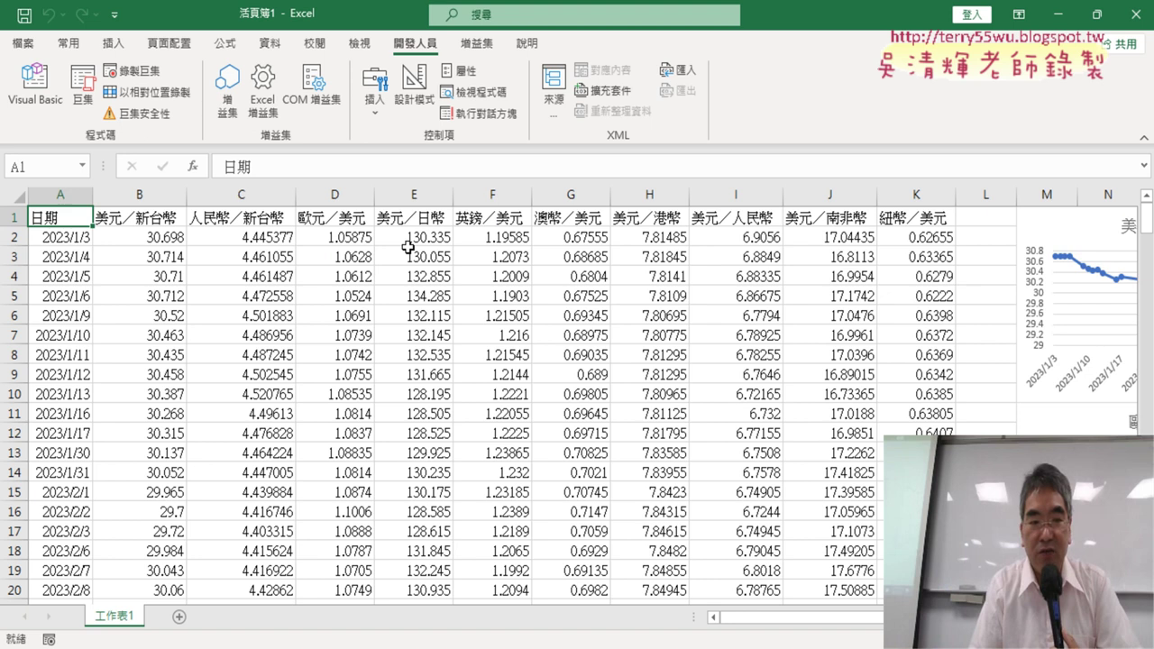
key("ctrl+Down")
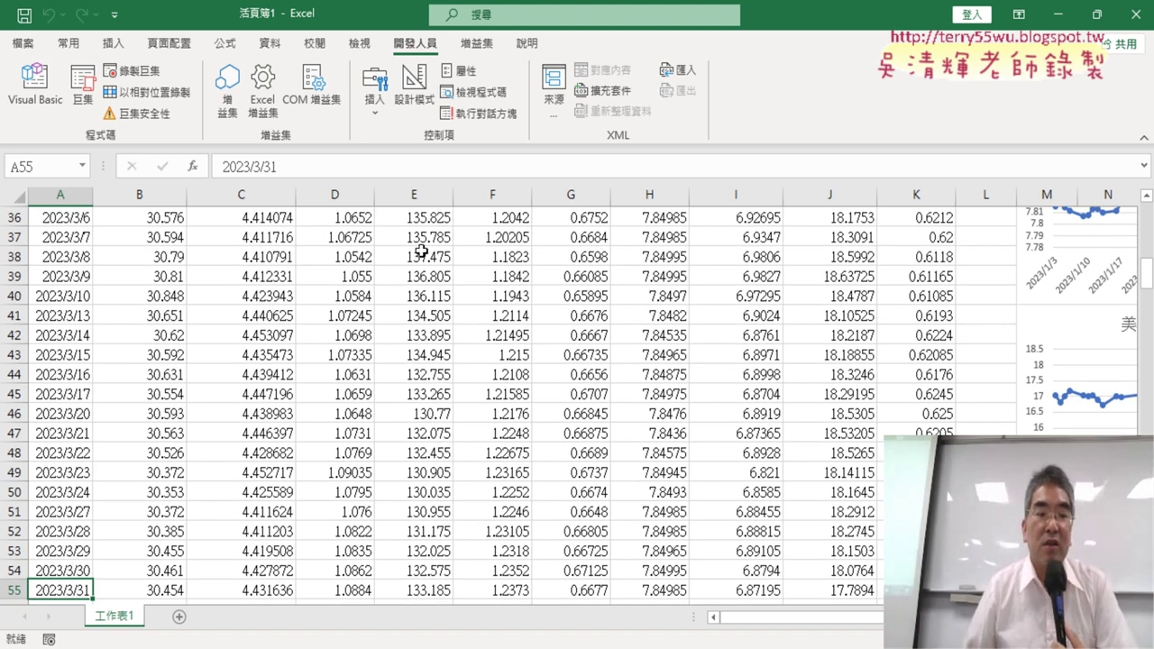
Open Module2 and highlight the hard-coded row 32 in both SetSourceData lines.
key("alt+F11")
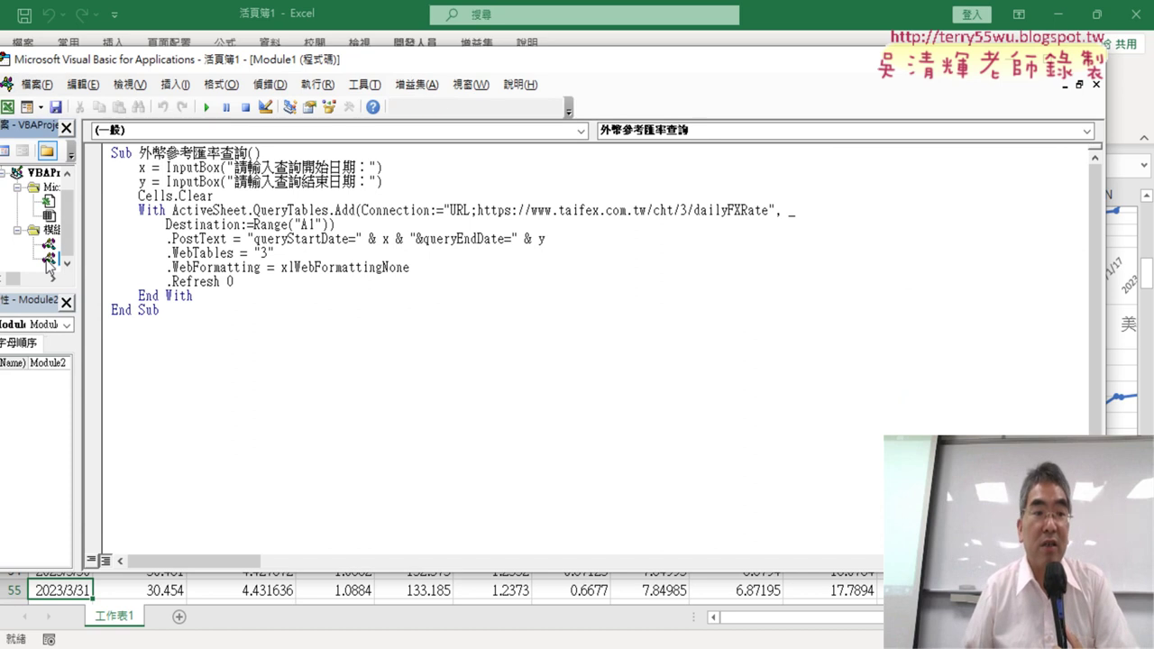
double_click(49, 258)
scroll(381, 363, "down", 1)
left_click_drag(696, 467, 683, 467)
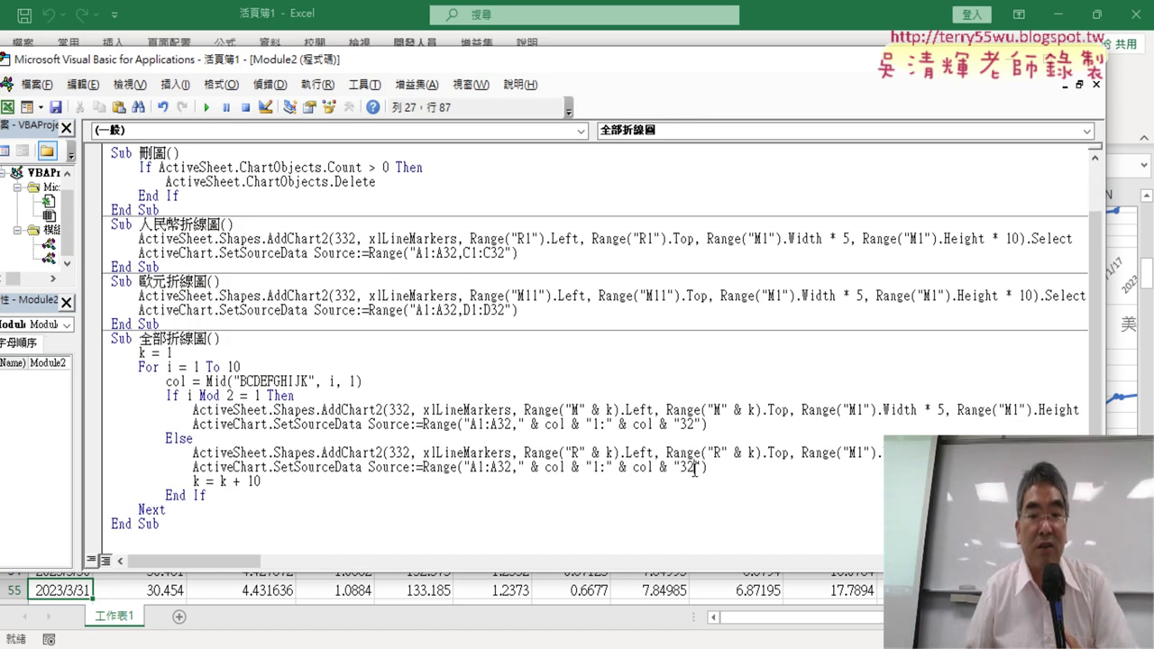
left_click(694, 424)
left_click_drag(694, 424, 682, 424)
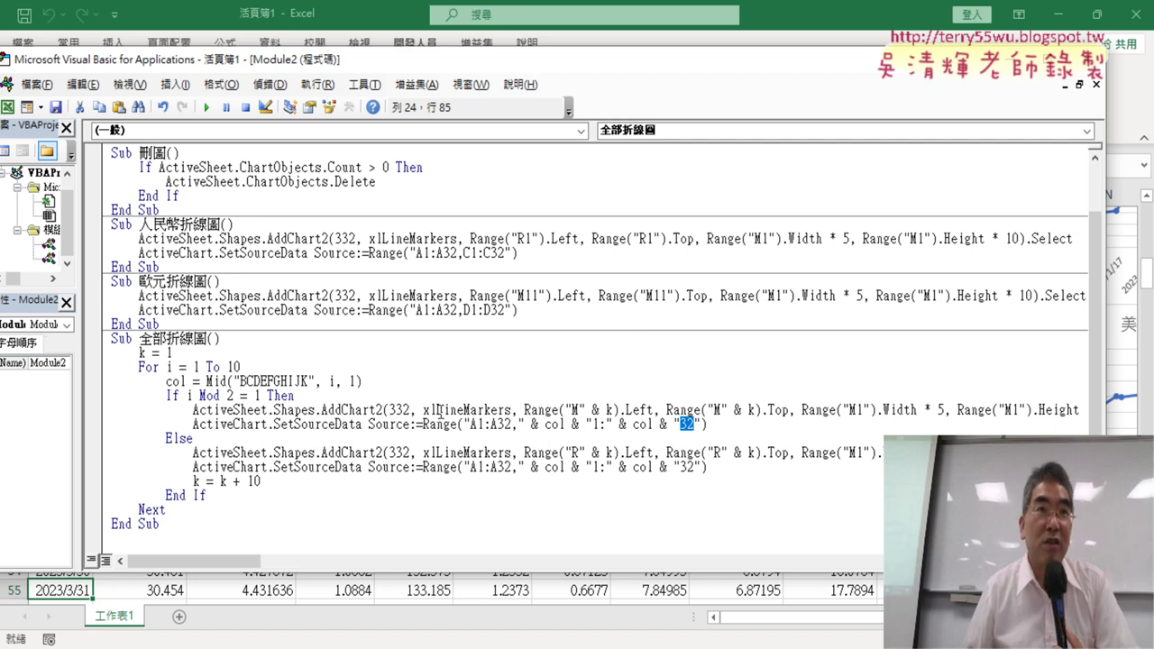
left_click_drag(563, 59, 736, 64)
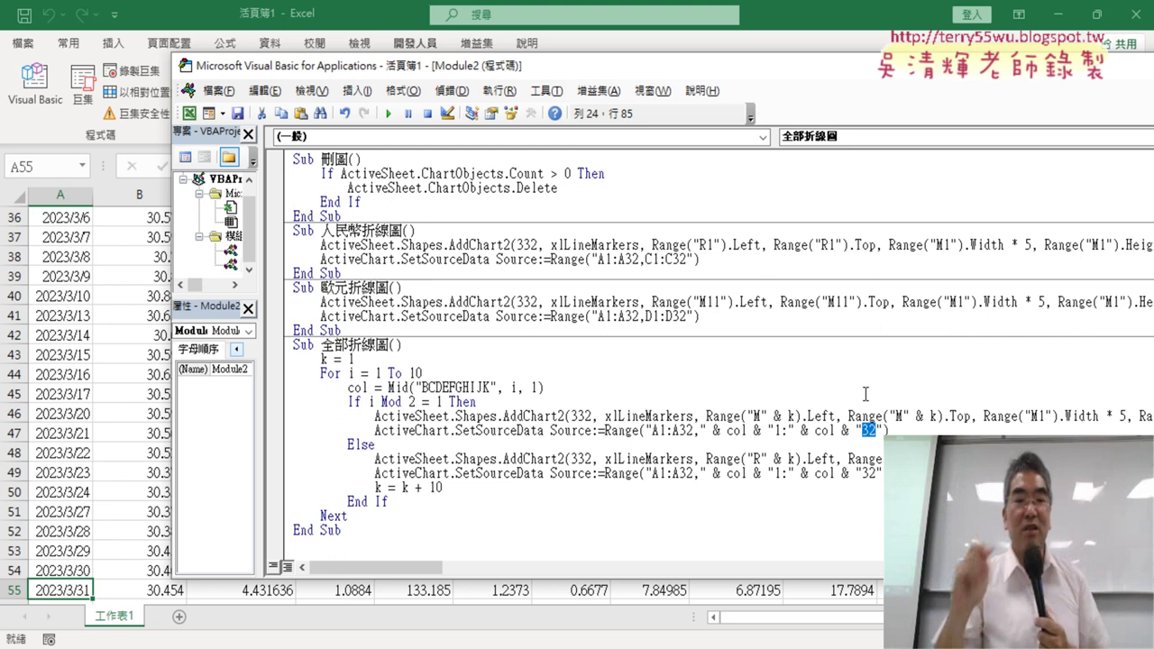
Insert r = Range("A1").End(xlDown).Row as the first line of Sub 全部折線圖().
left_click(490, 351)
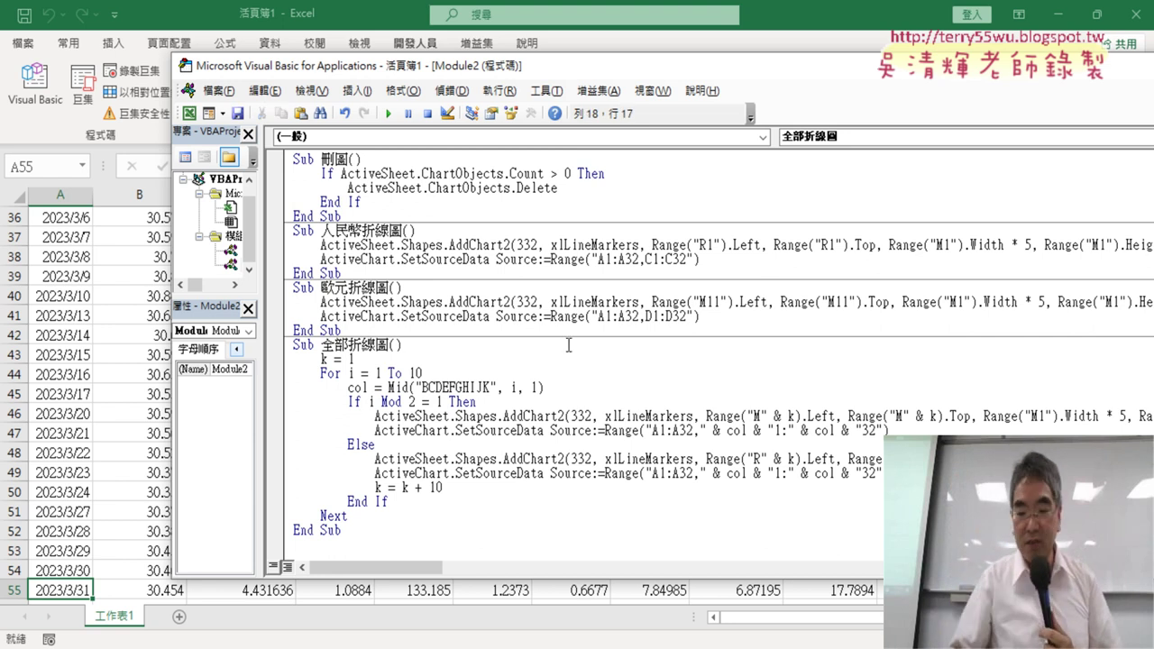
key("Return")
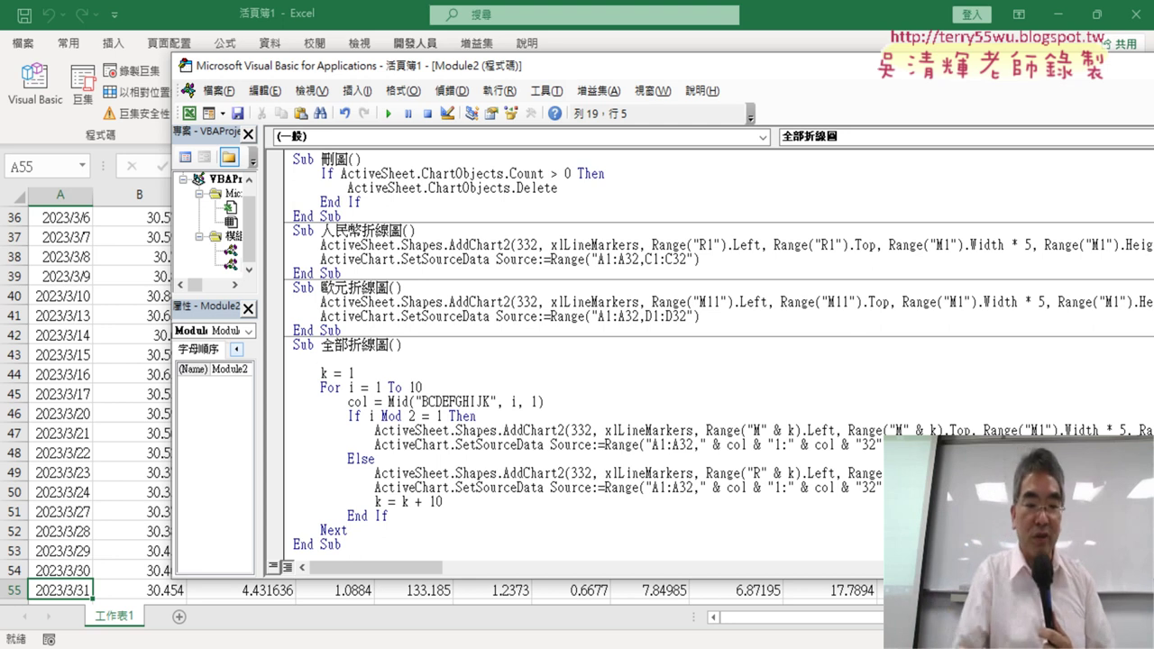
type("r=")
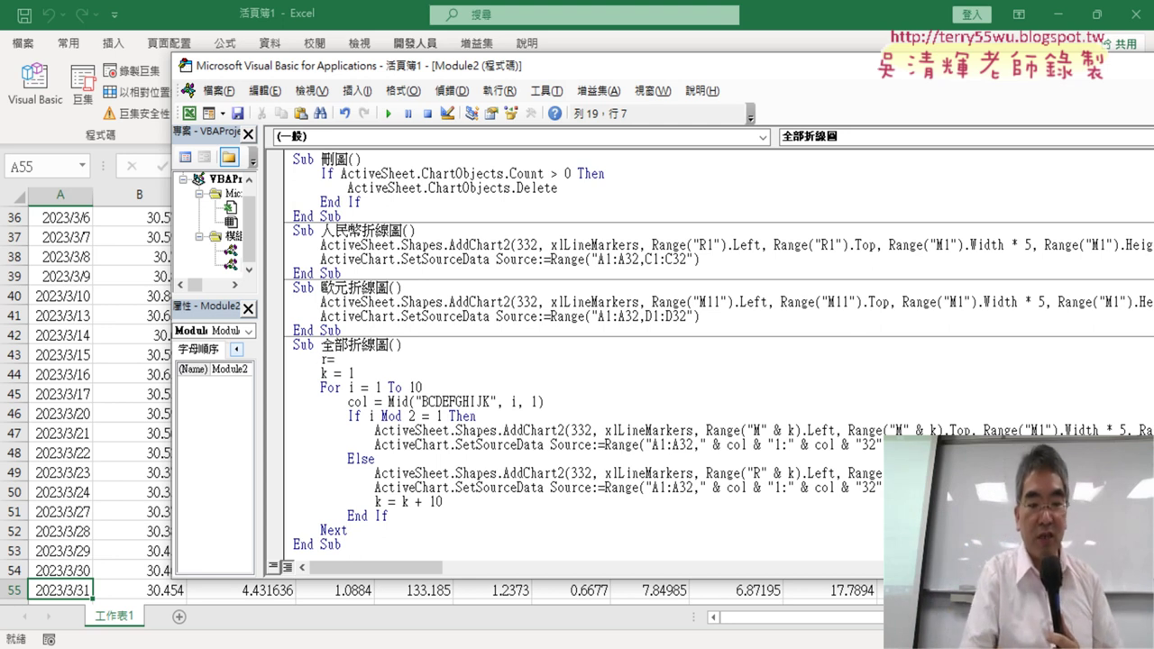
type("rang")
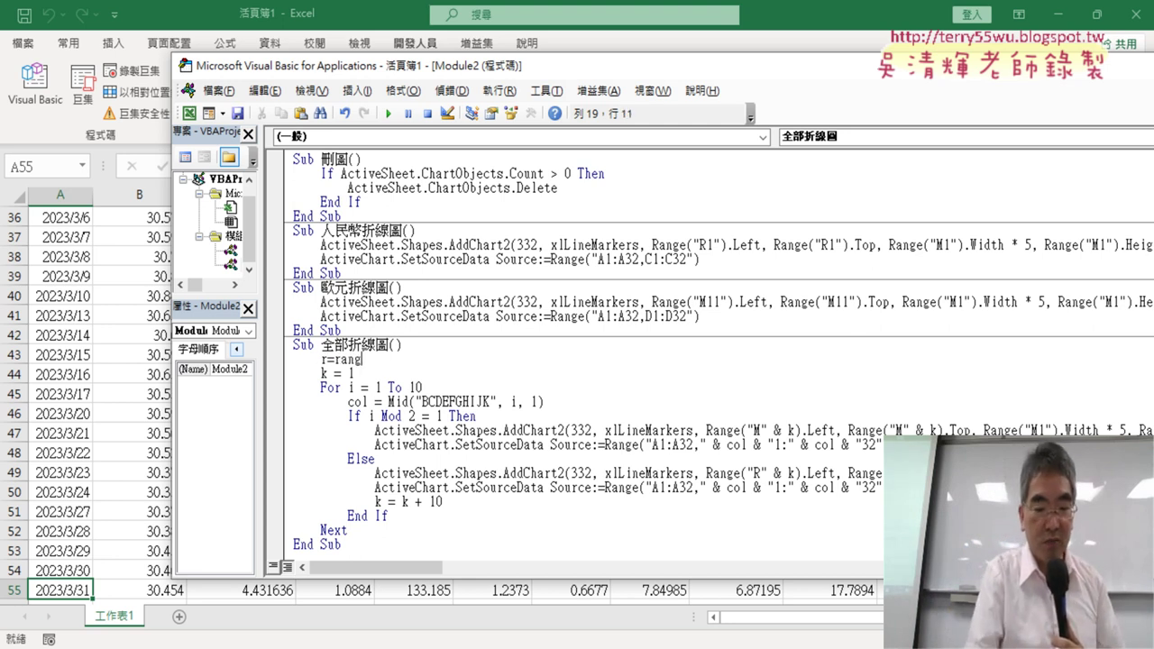
type("e(")
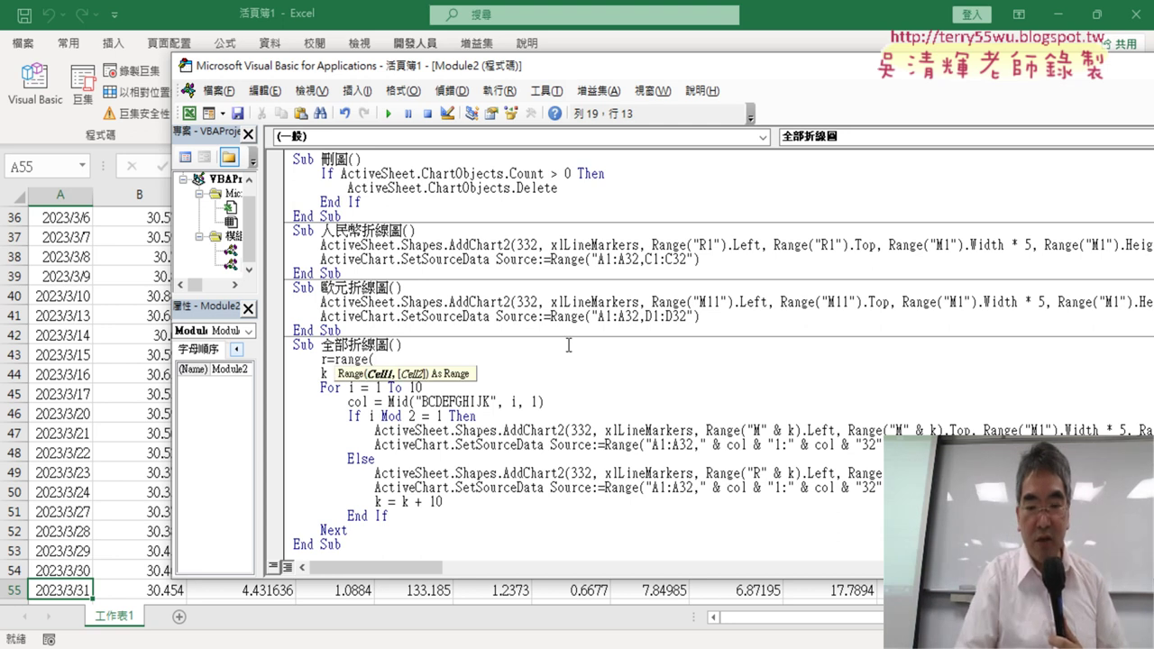
type("\"A1")
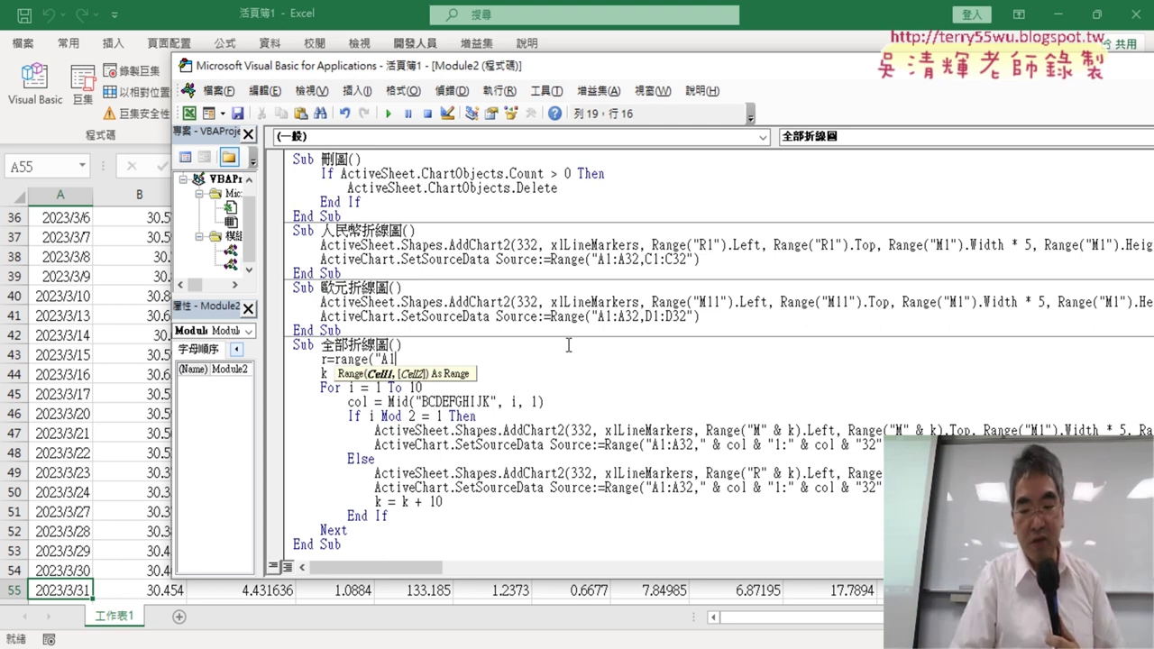
type("\")")
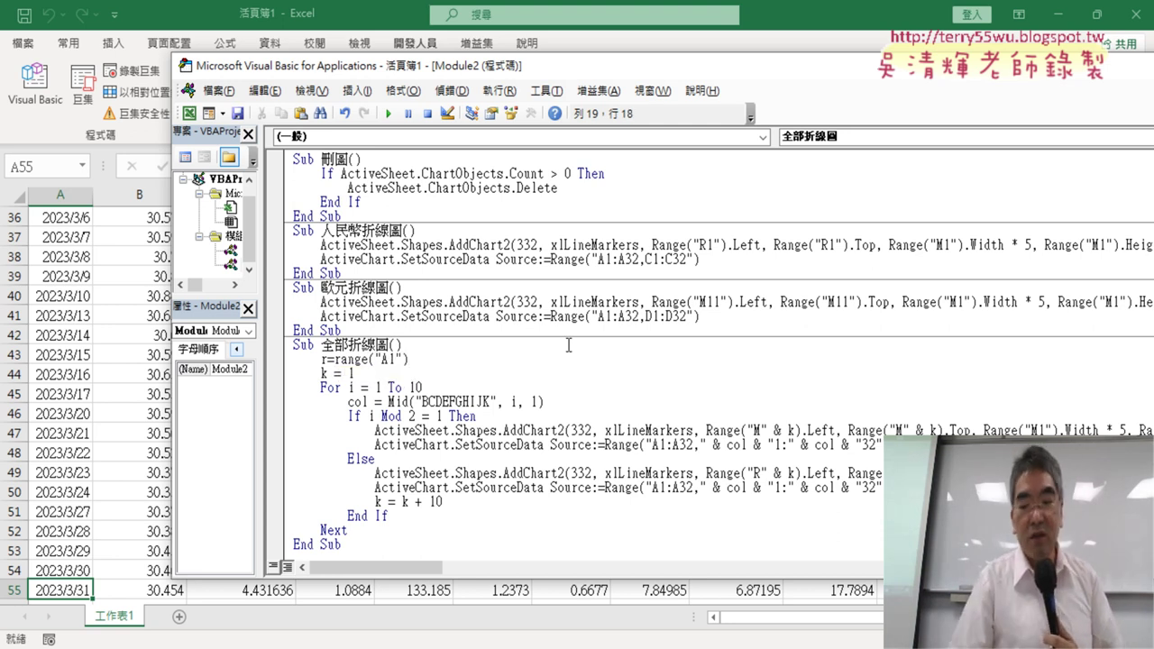
type(".")
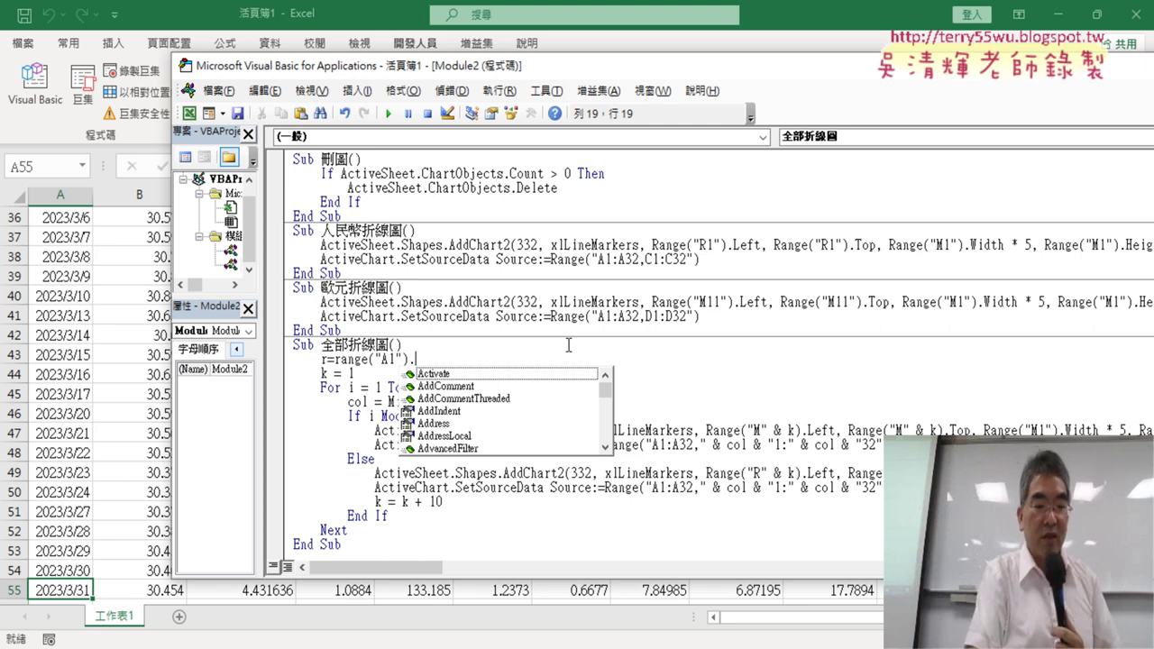
type("E")
key("Down")
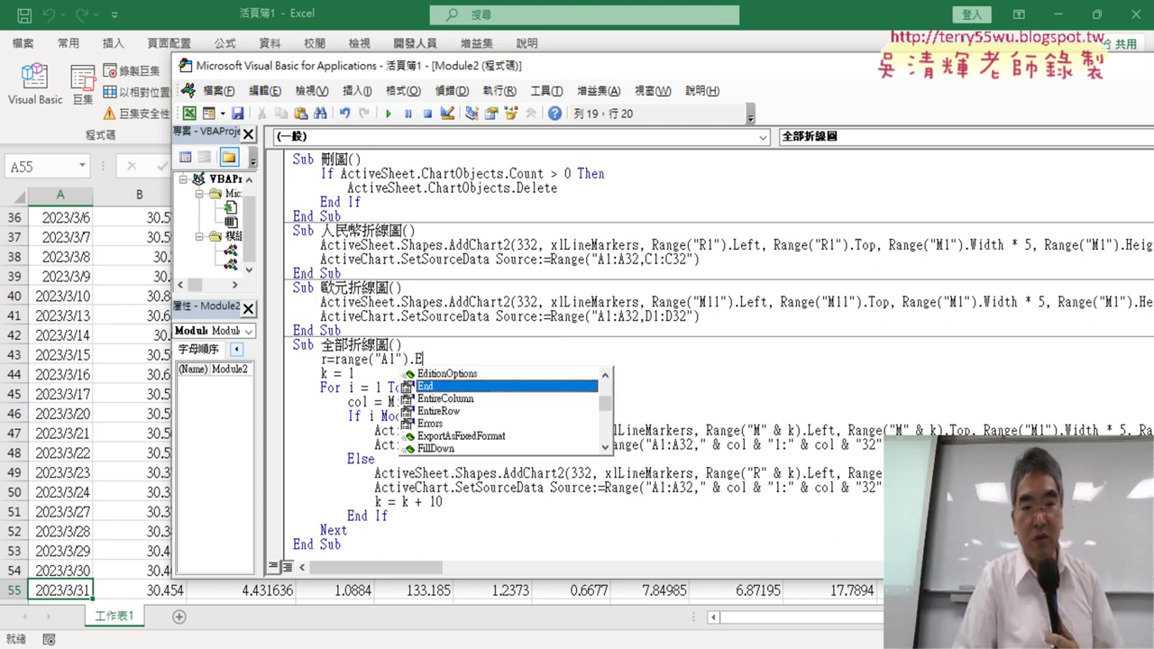
key("space")
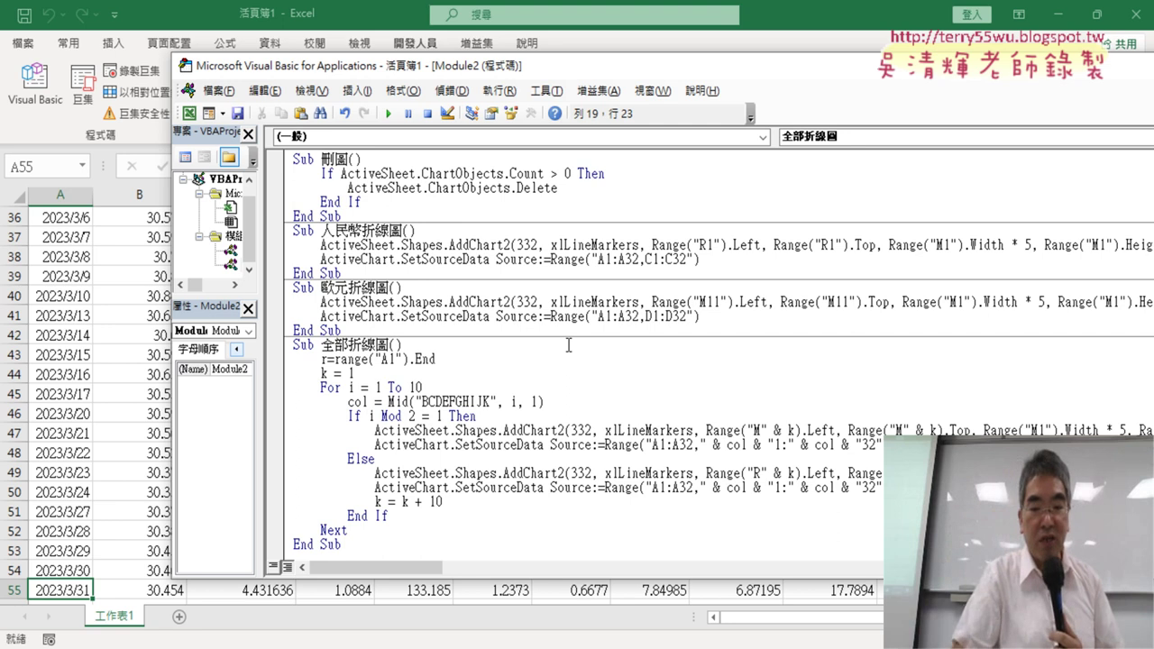
type("(")
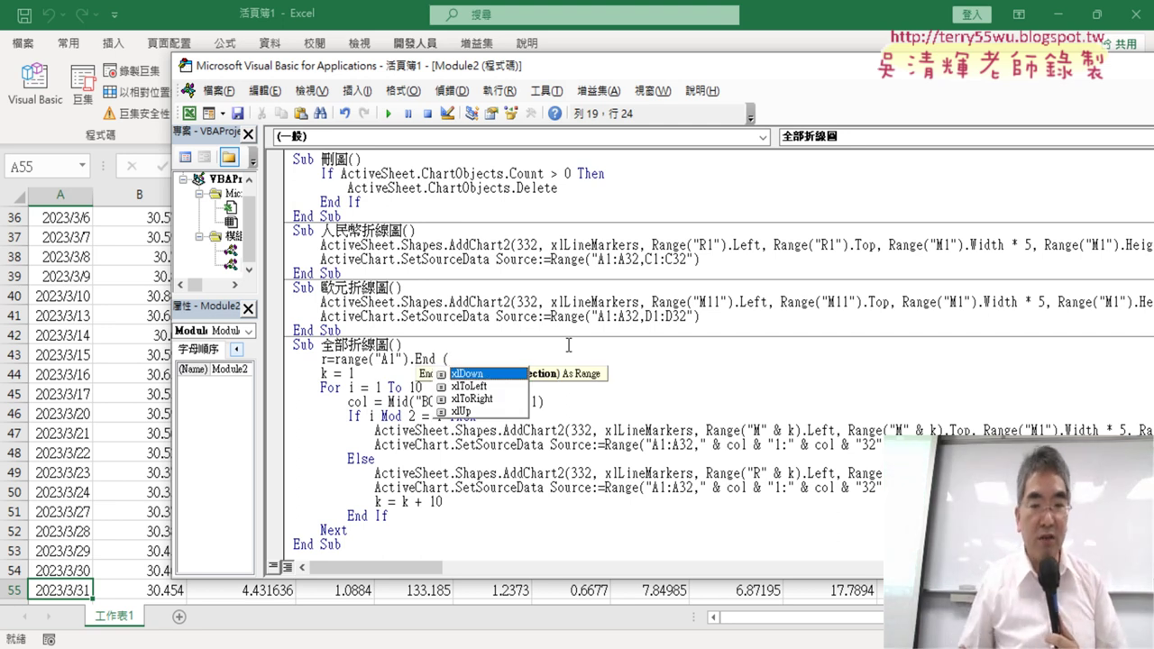
key("Tab")
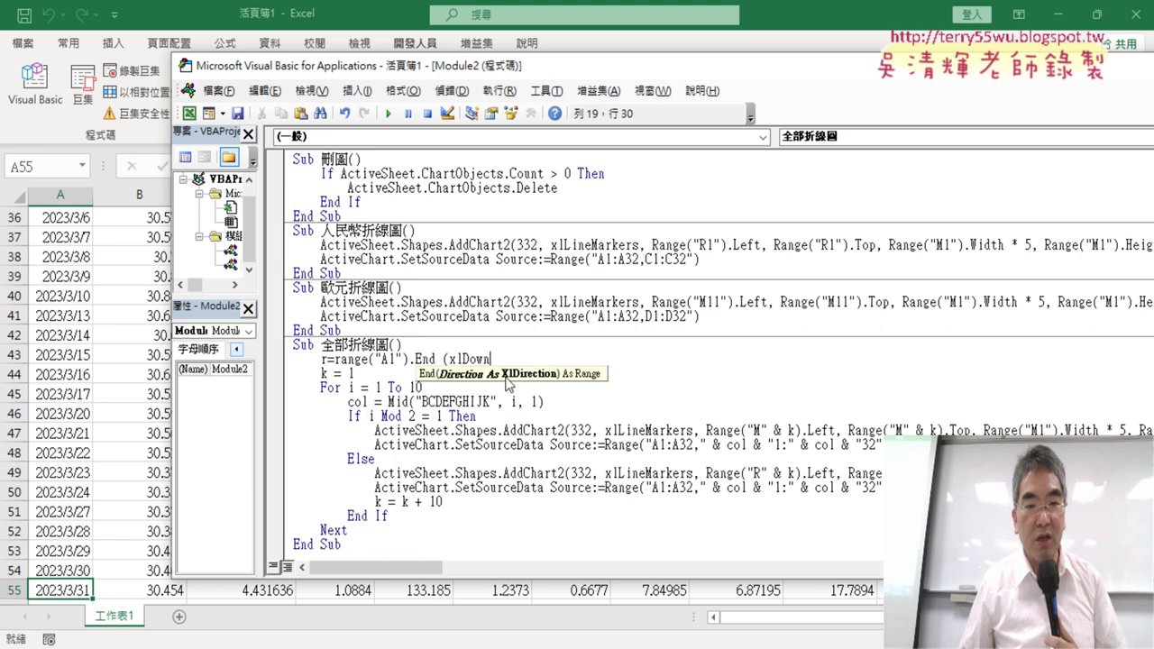
type(")")
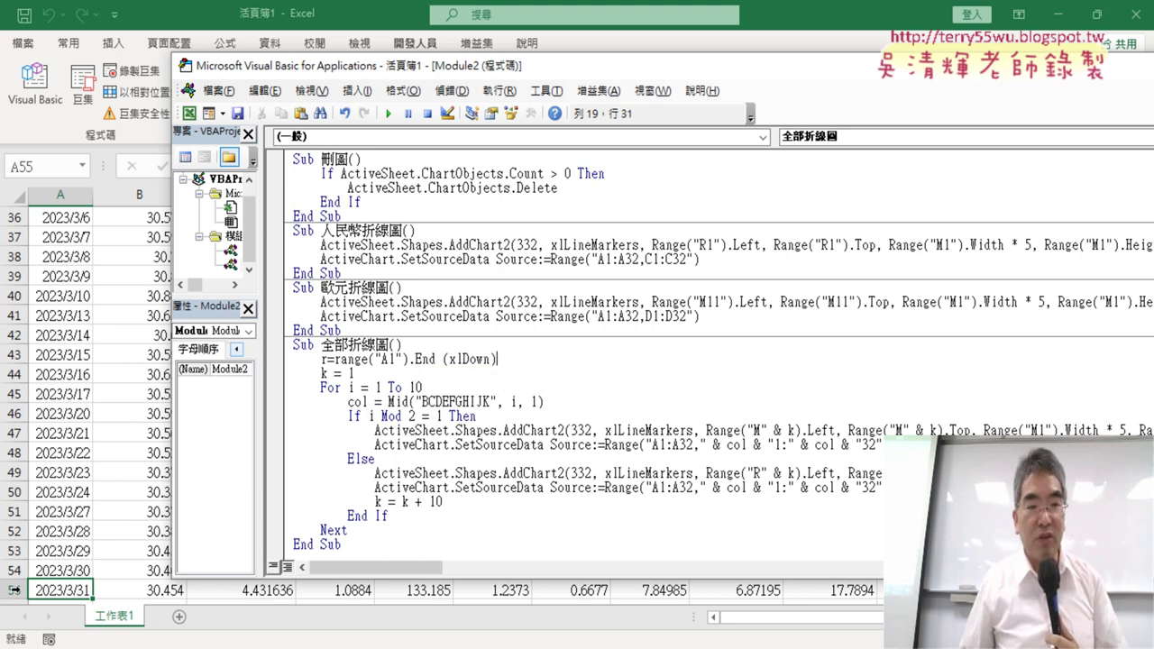
type(".")
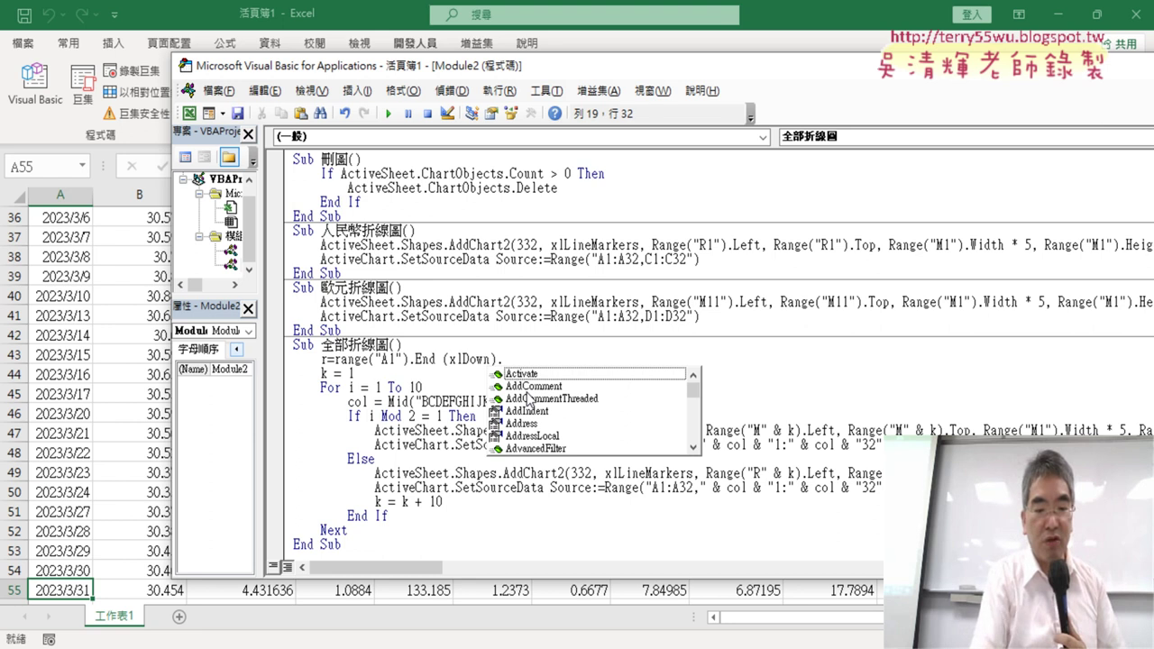
type("row")
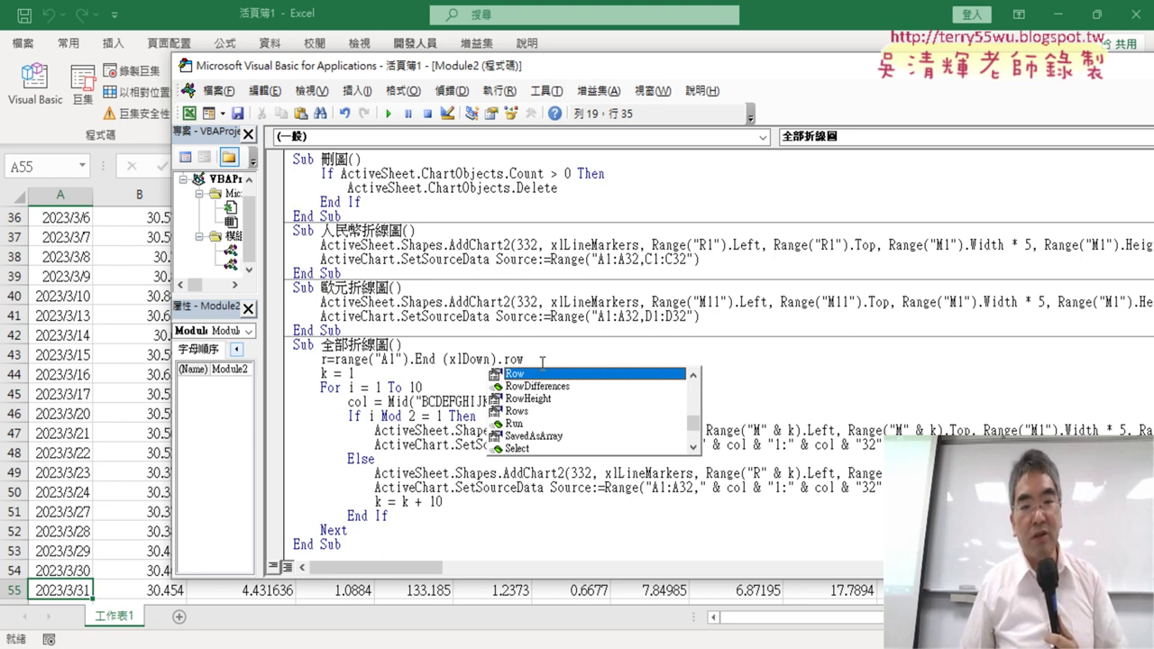
left_click(458, 388)
left_click_drag(531, 359, 354, 360)
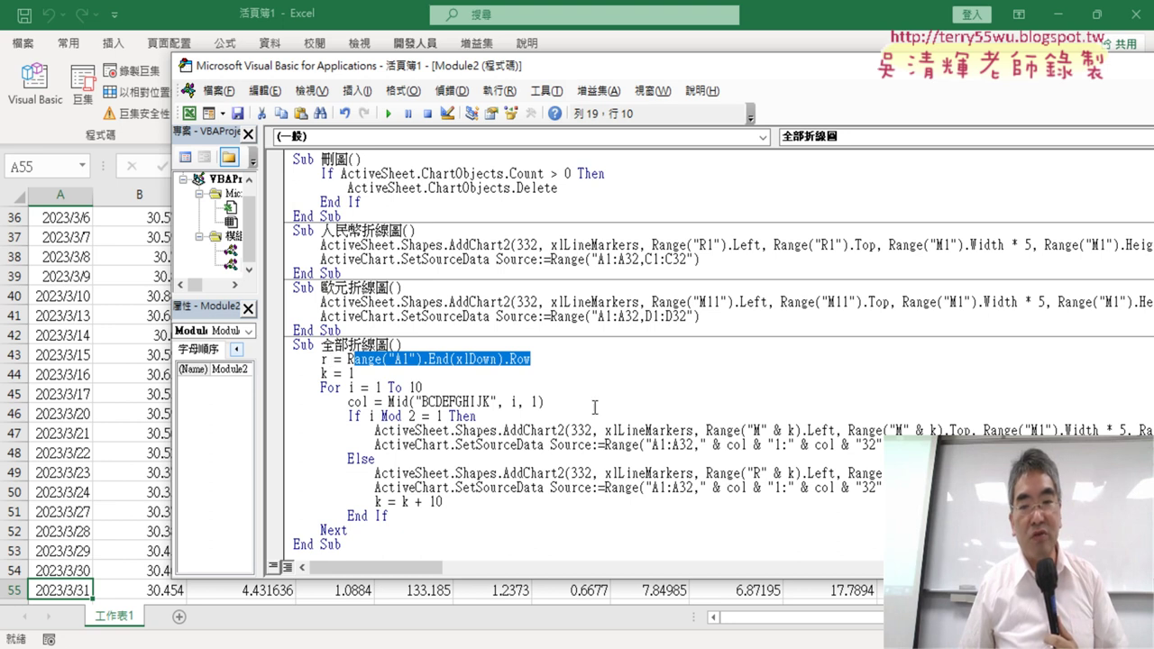
left_click_drag(855, 444, 883, 445)
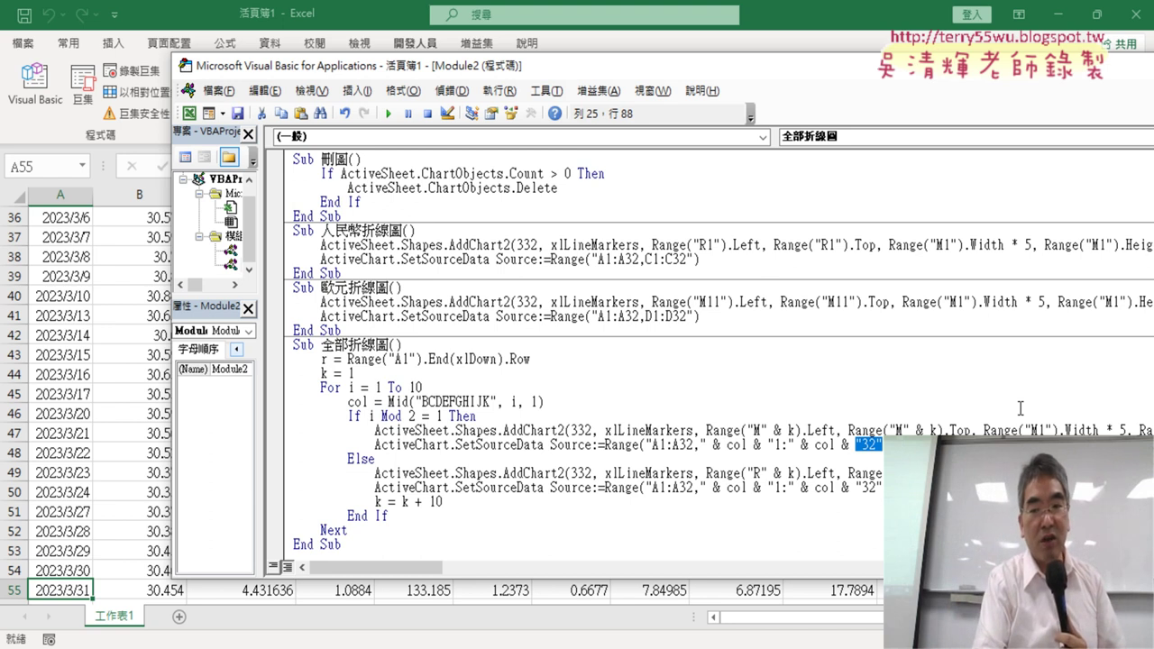
Replace the fixed 32 ending both SetSourceData ranges with r.
type("r")
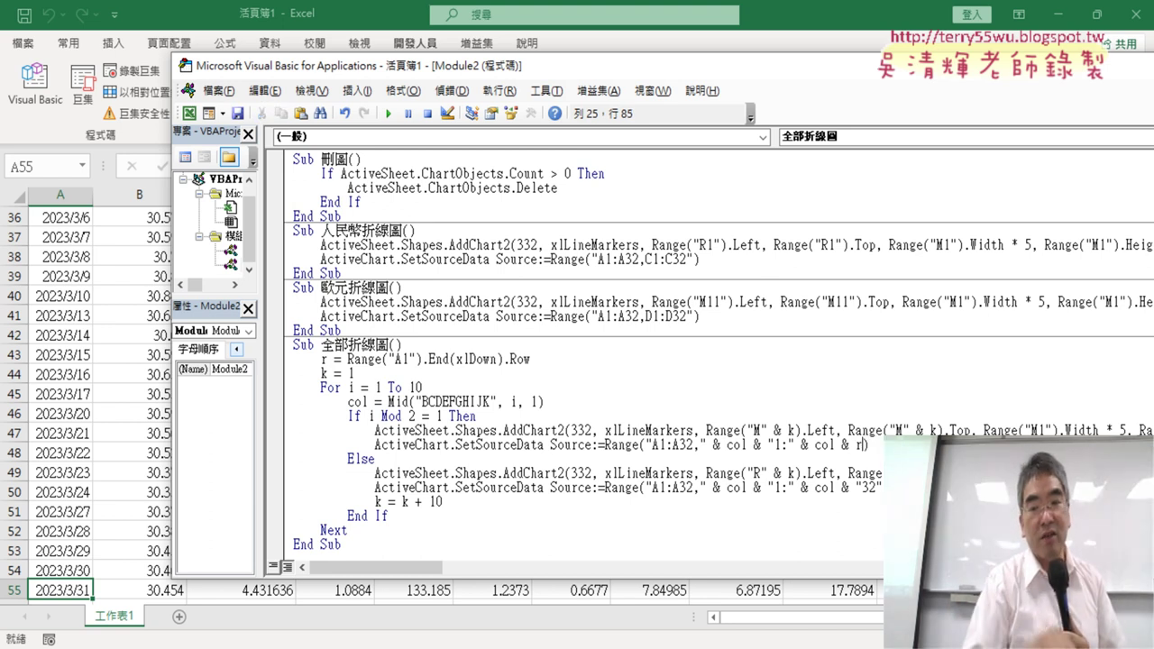
left_click_drag(855, 487, 881, 488)
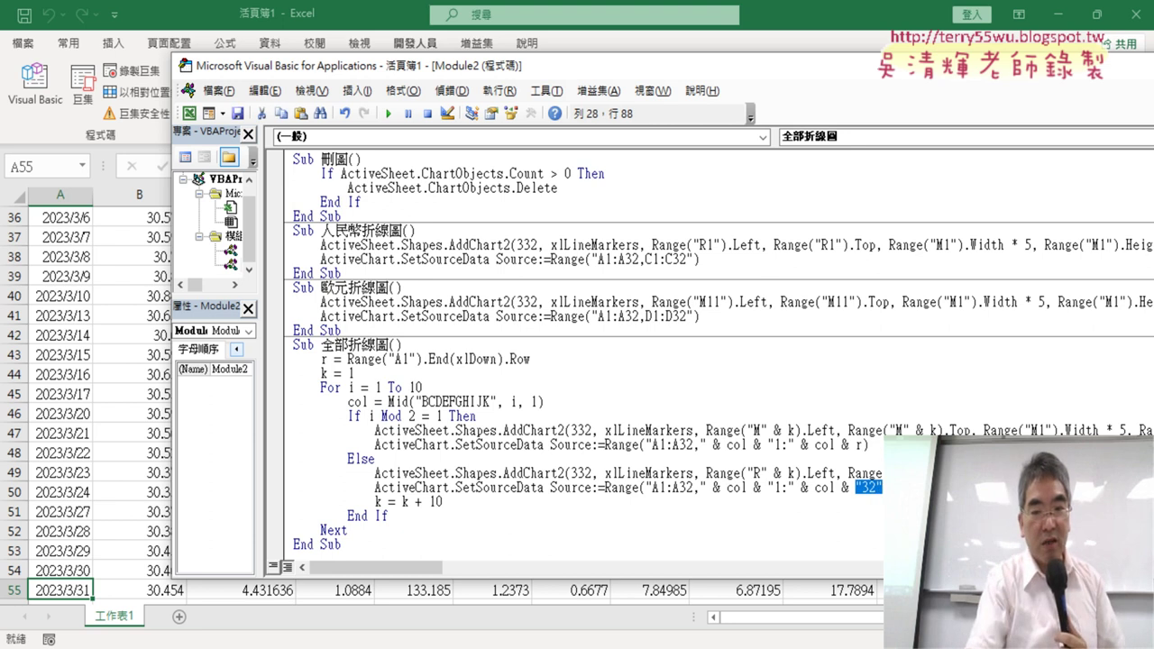
type("r")
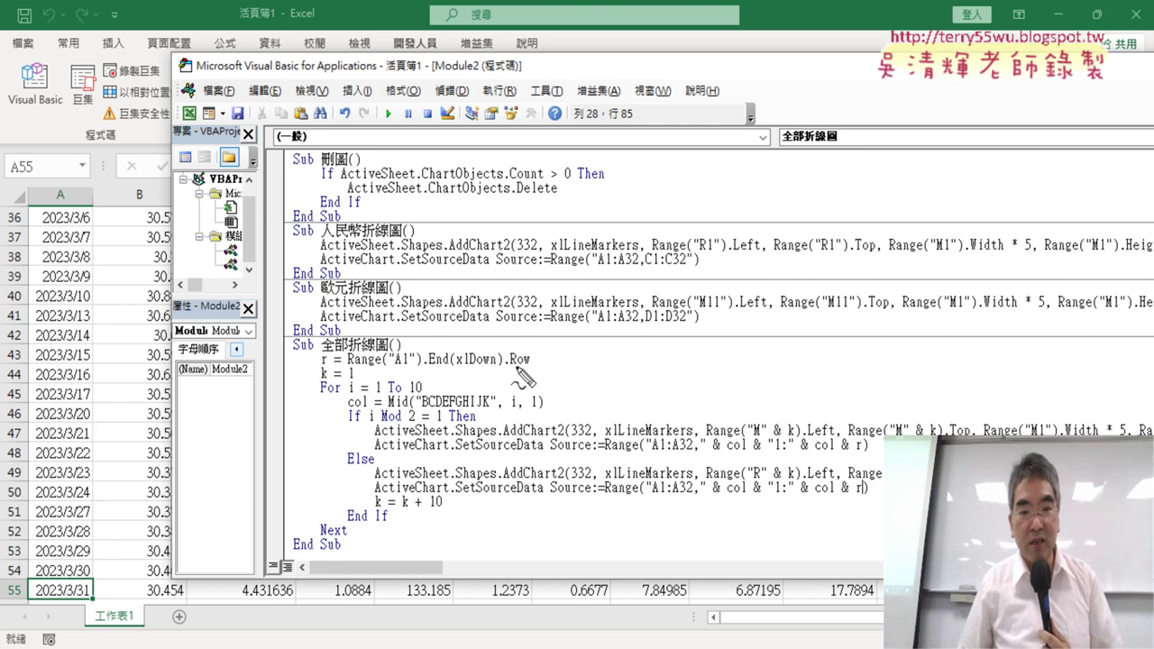
Annotate the last-row line and the new r range endings, then clear the annotations.
mouse_move(521, 367)
left_mouse_down()
mouse_move(424, 360)
mouse_move(533, 366)
left_mouse_up()
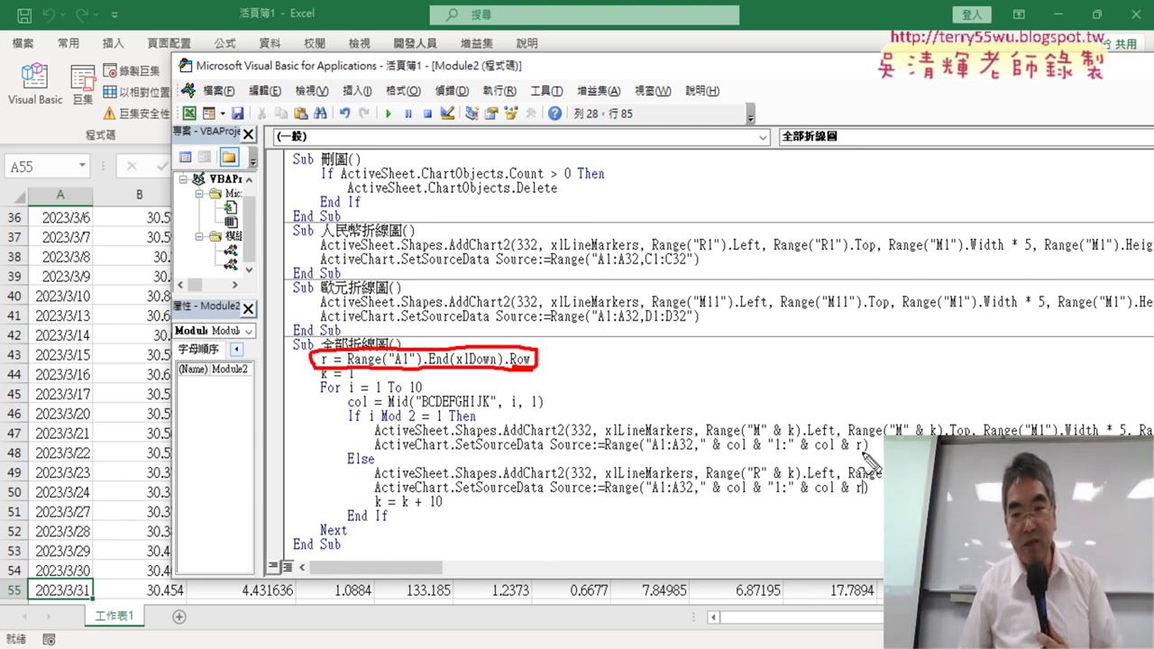
left_click_drag(852, 453, 867, 455)
mouse_move(785, 361)
left_mouse_down()
mouse_move(785, 373)
mouse_move(822, 379)
mouse_move(808, 394)
mouse_move(846, 393)
mouse_move(843, 365)
mouse_move(884, 475)
left_mouse_up()
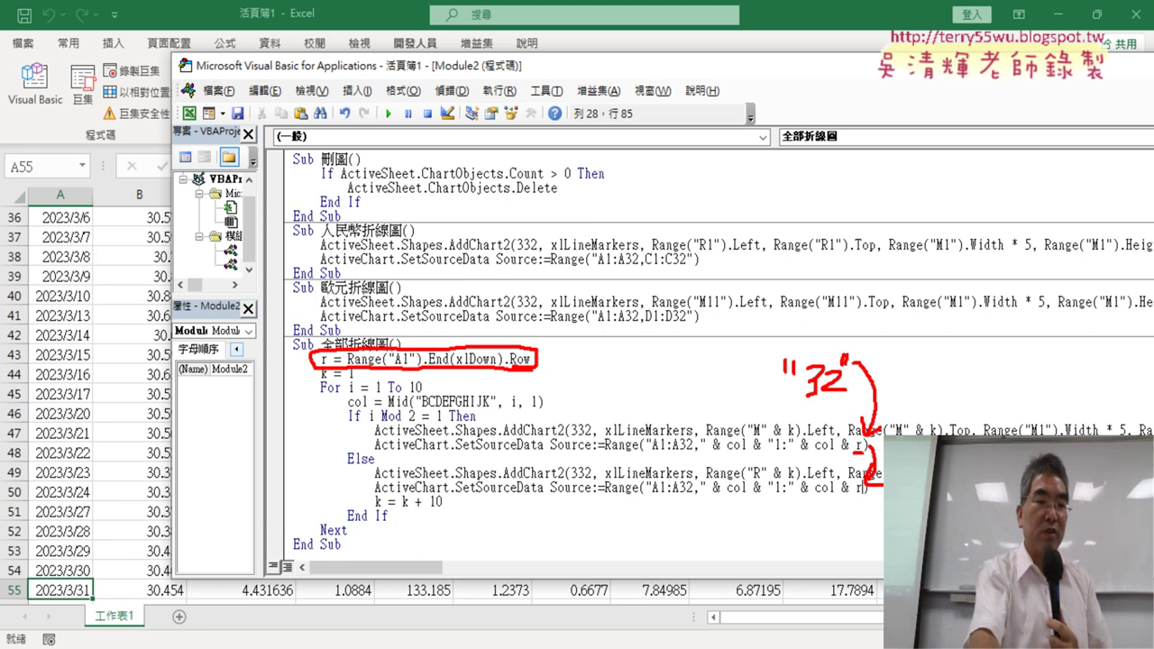
key("Escape")
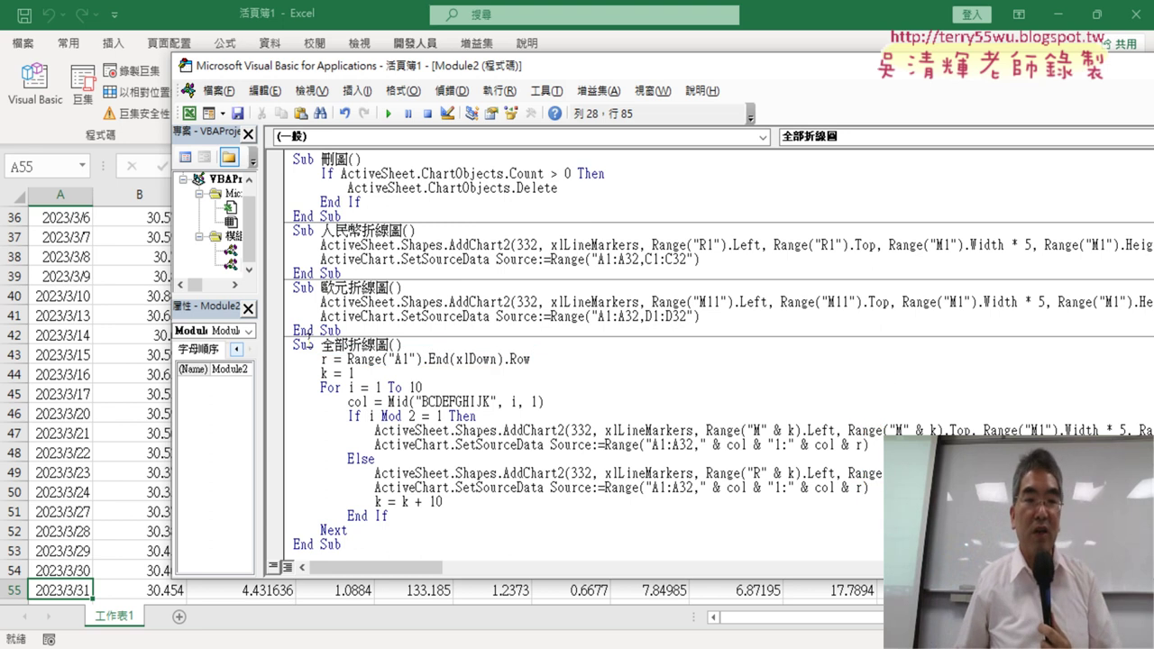
left_click(402, 187)
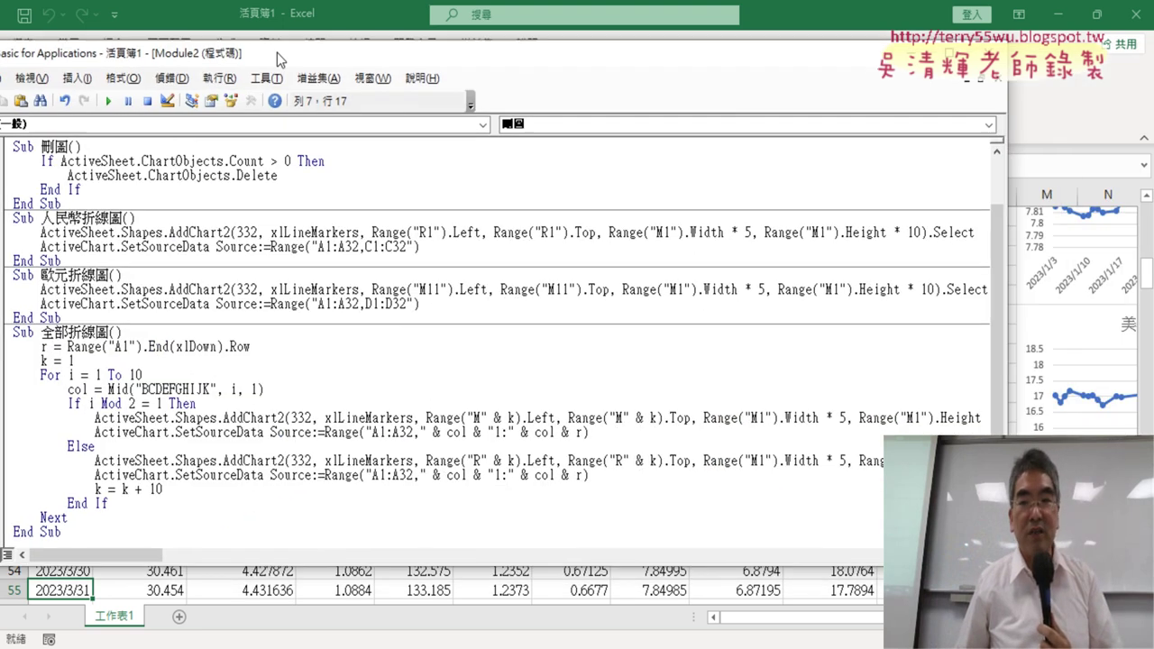
Run 刪圖 then 全部折線圖 to rebuild the charts, inspect them on the sheet, and reopen the code.
left_click_drag(556, 75, 245, 63)
left_click(78, 102)
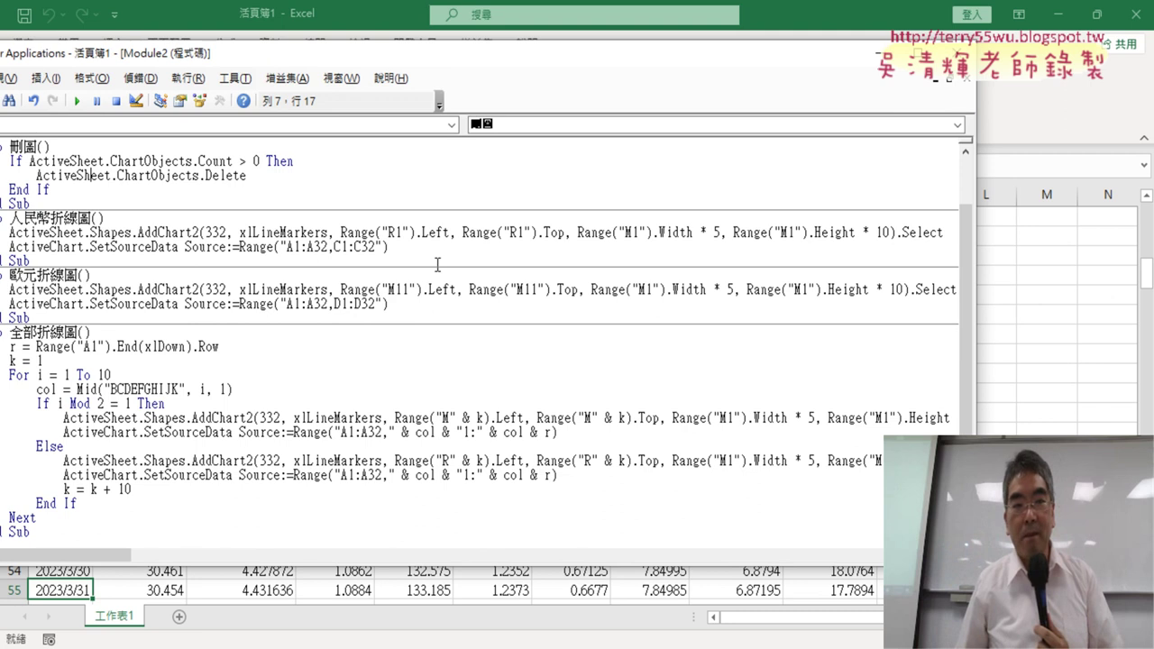
left_click(232, 432)
left_click(78, 102)
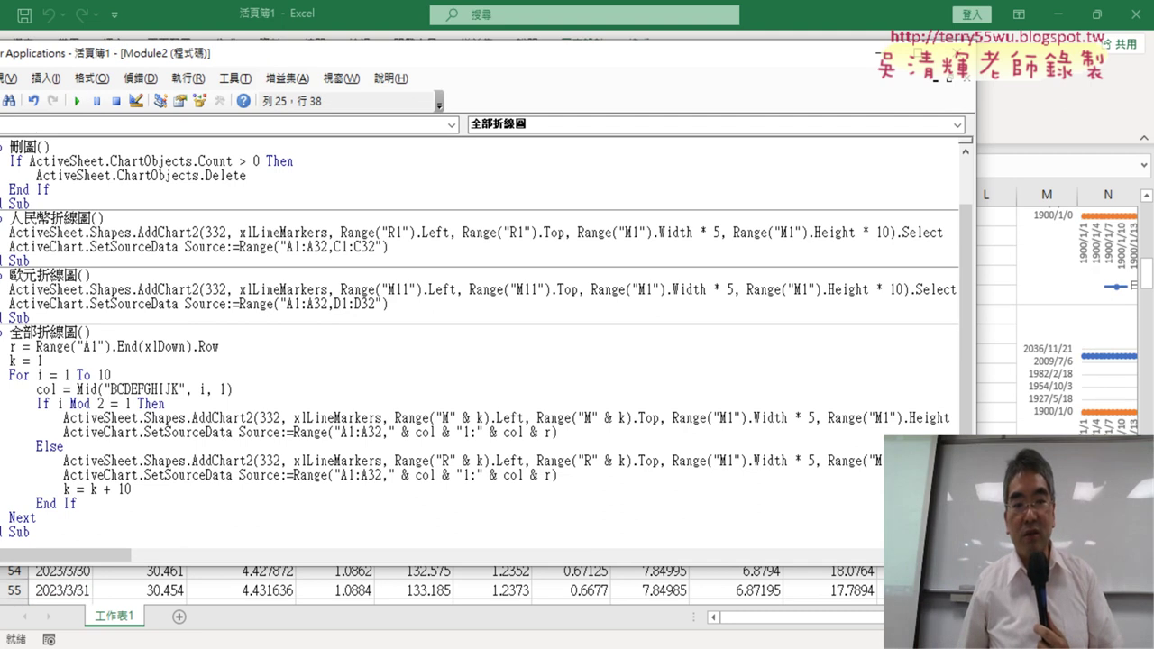
key("alt+F11")
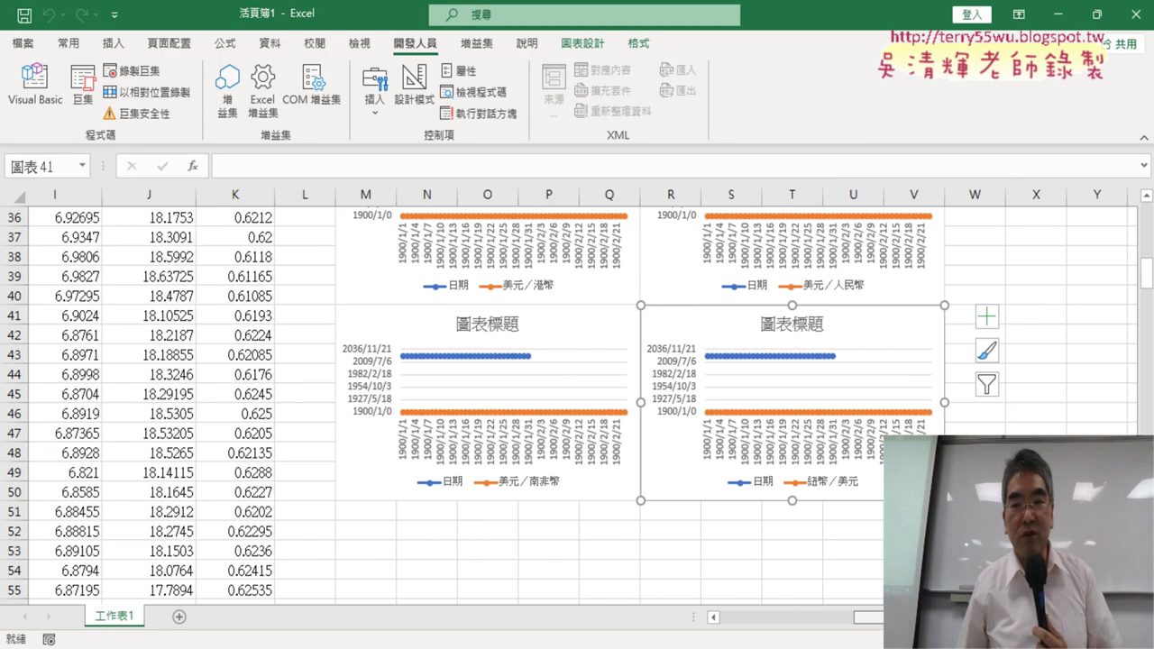
scroll(856, 375, "up", 4)
scroll(856, 374, "up", 4)
scroll(856, 374, "up", 4)
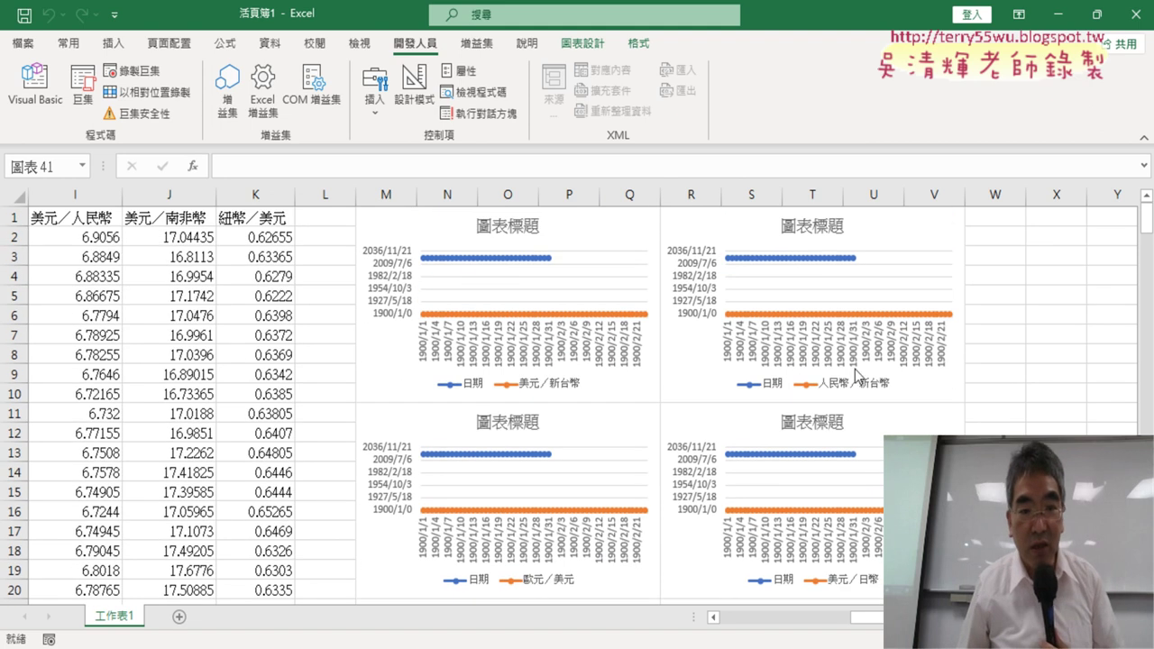
left_click(45, 98)
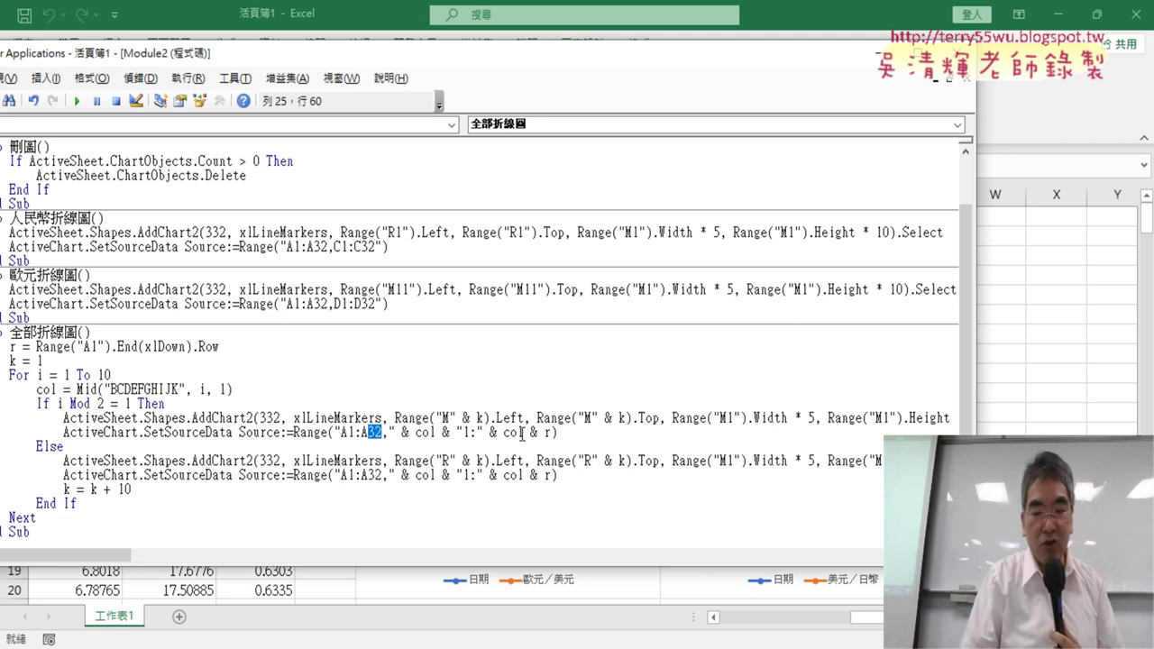
Change both SetSourceData date references from A1:A32 to "A1:A" & r so dates stop at row r.
key("BackSpace")
type("\"")
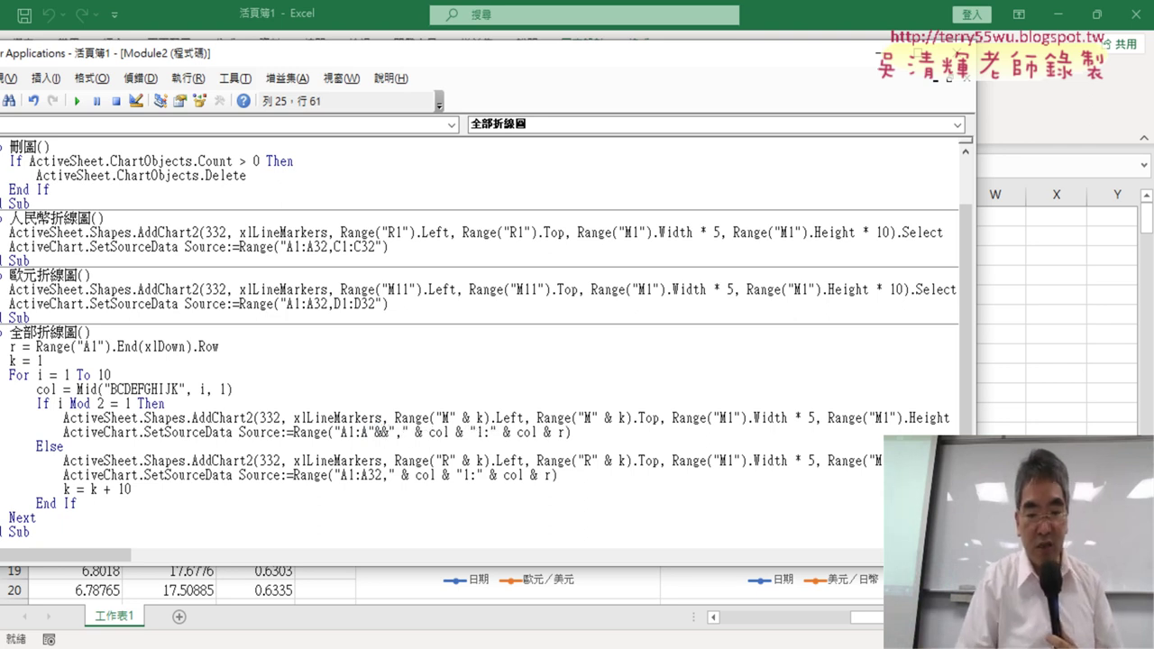
type("&r")
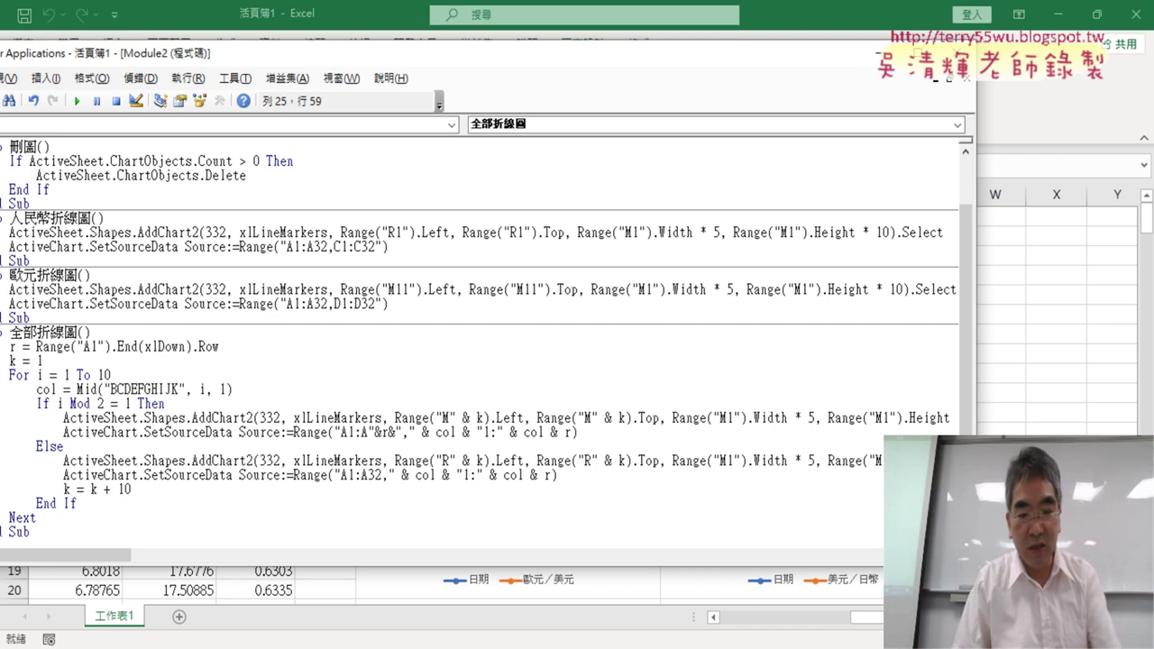
type(" & r &")
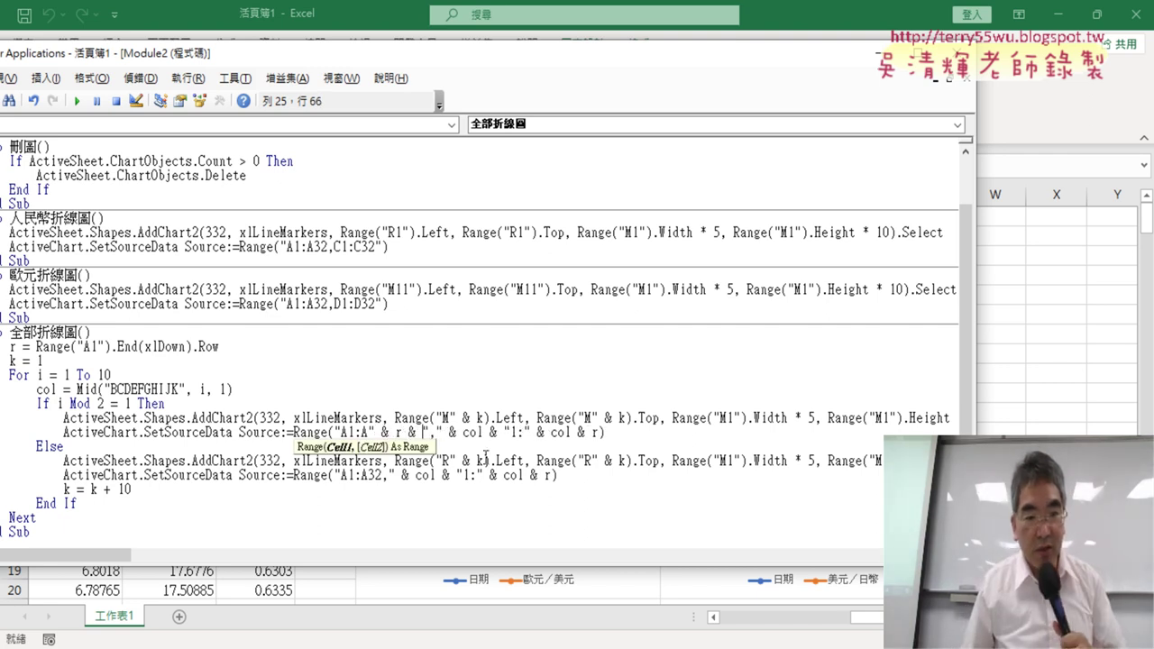
left_click_drag(388, 433, 434, 432)
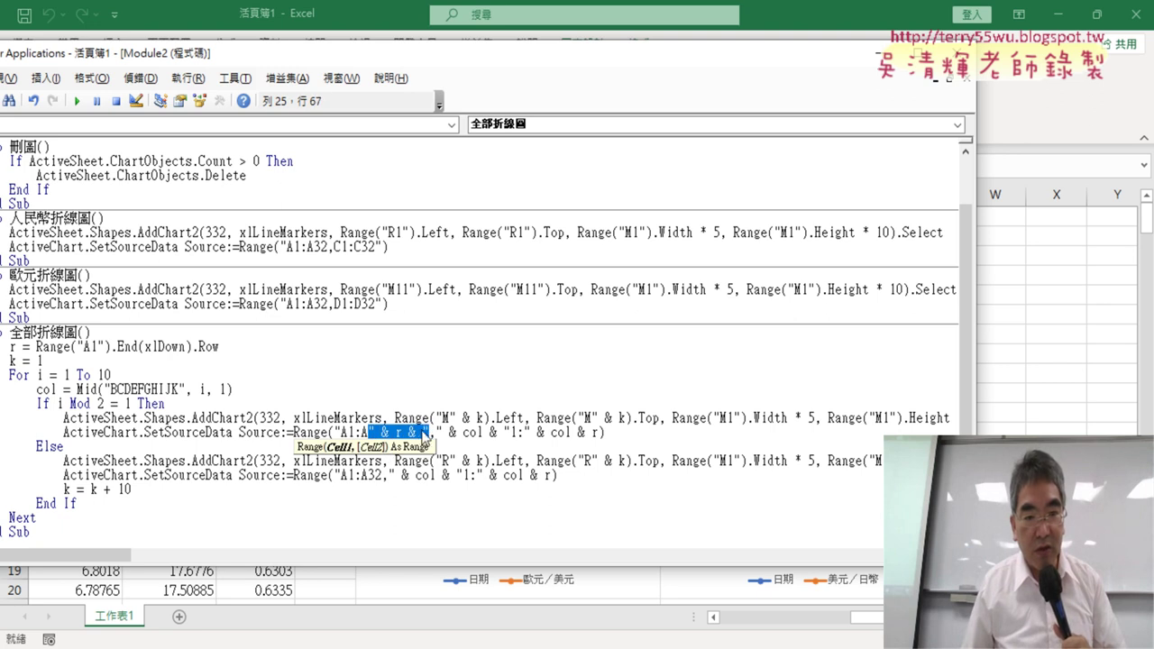
right_click(421, 435)
left_click(478, 166)
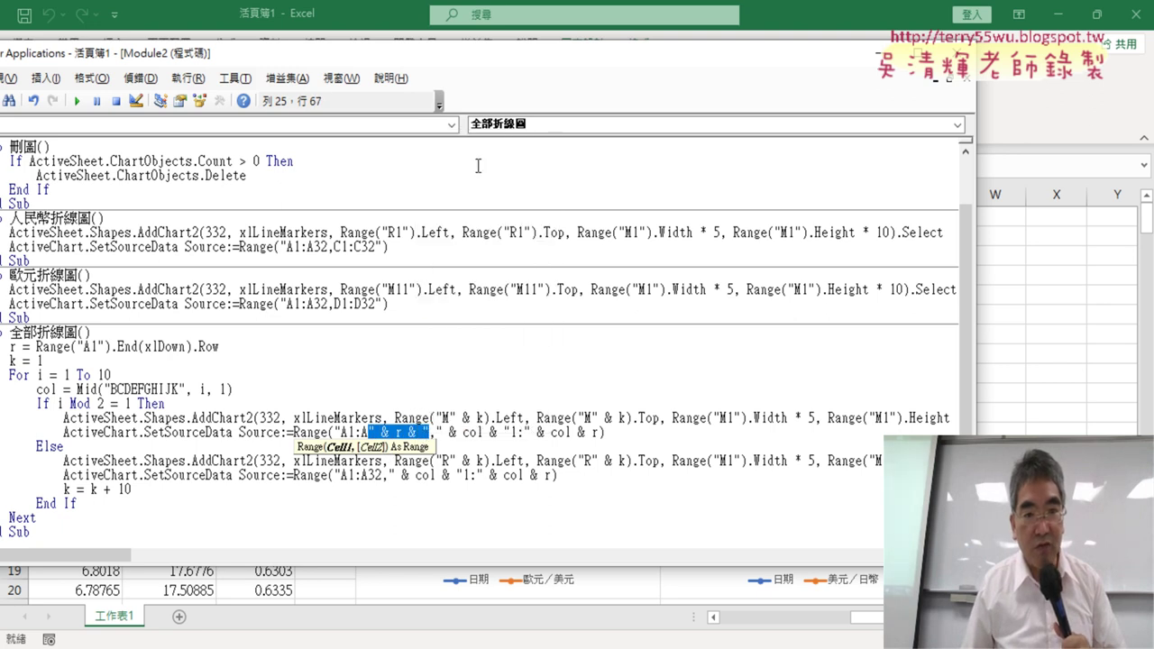
left_click_drag(367, 476, 384, 475)
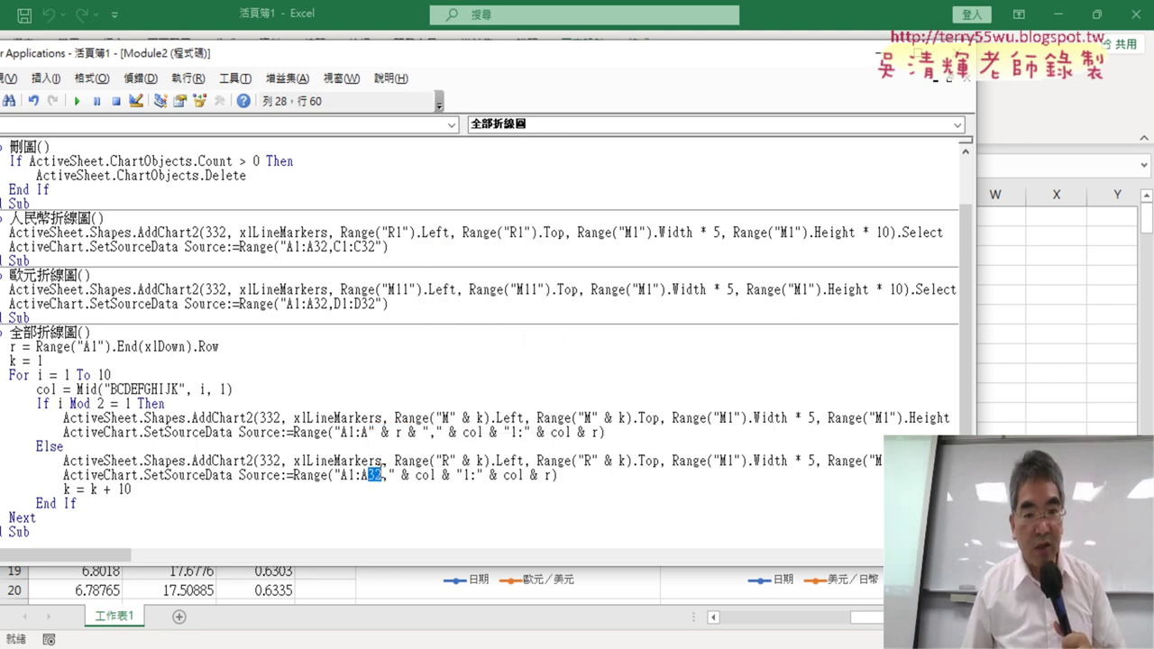
right_click(378, 485)
left_click(432, 226)
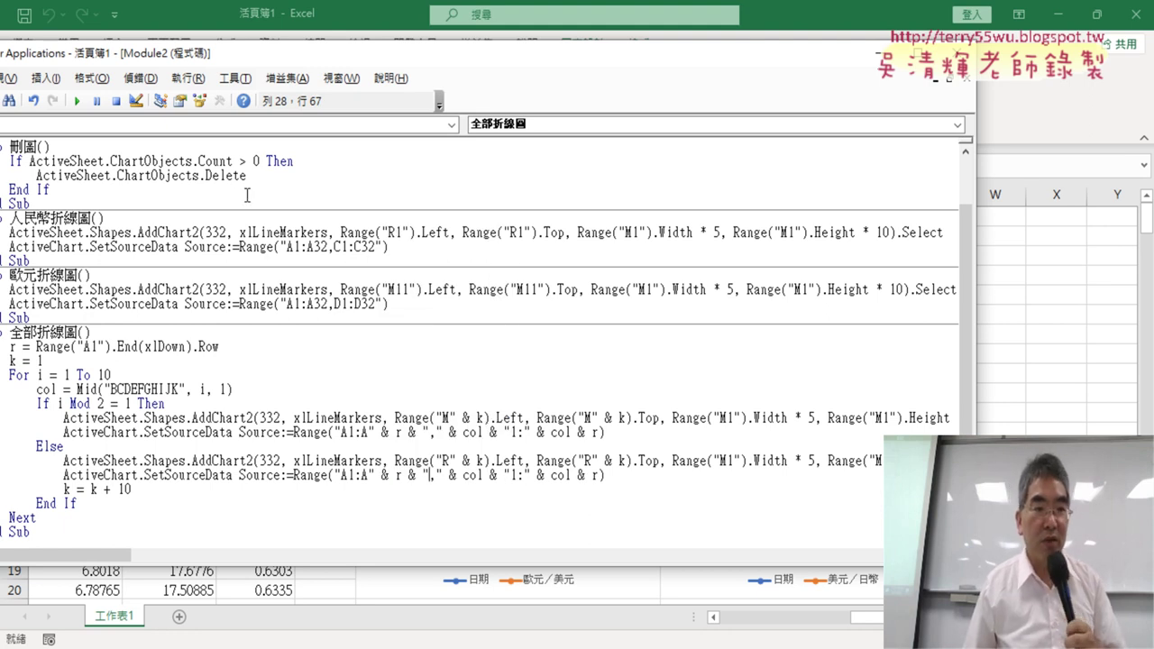
Run the 刪圖 macro to delete the old charts.
left_click(240, 176)
left_click(75, 101)
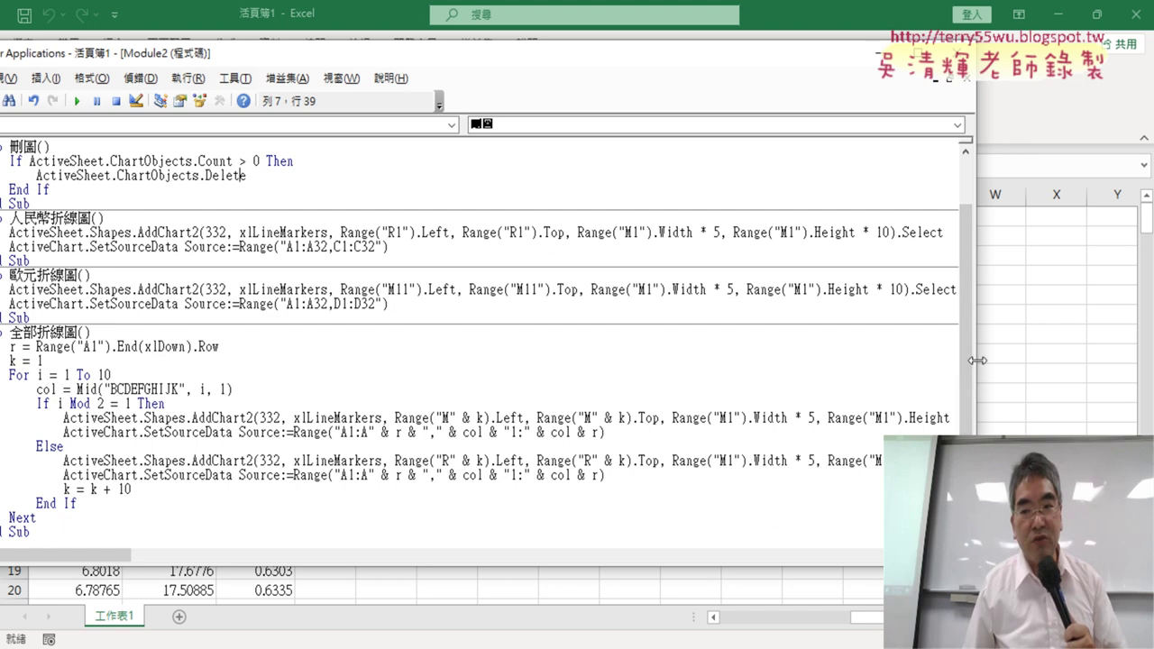
left_click_drag(976, 361, 530, 350)
Run 全部折線圖 and review the redrawn currency charts, now dated from 2023/1/3.
left_click(253, 446)
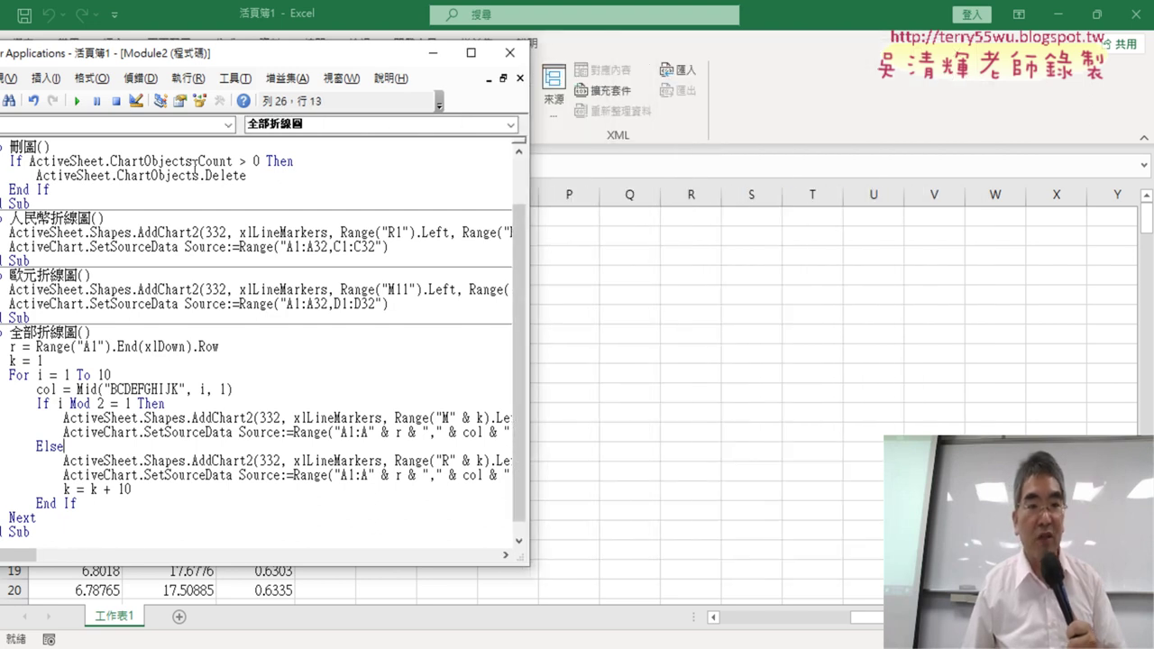
left_click(76, 101)
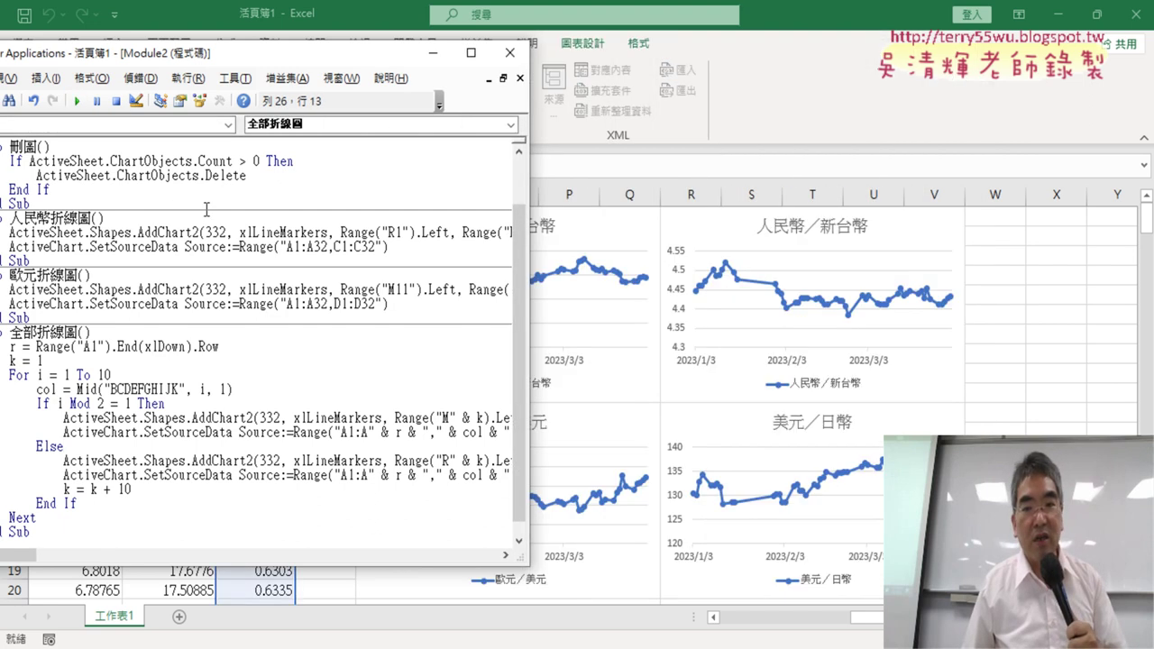
left_click(1068, 293)
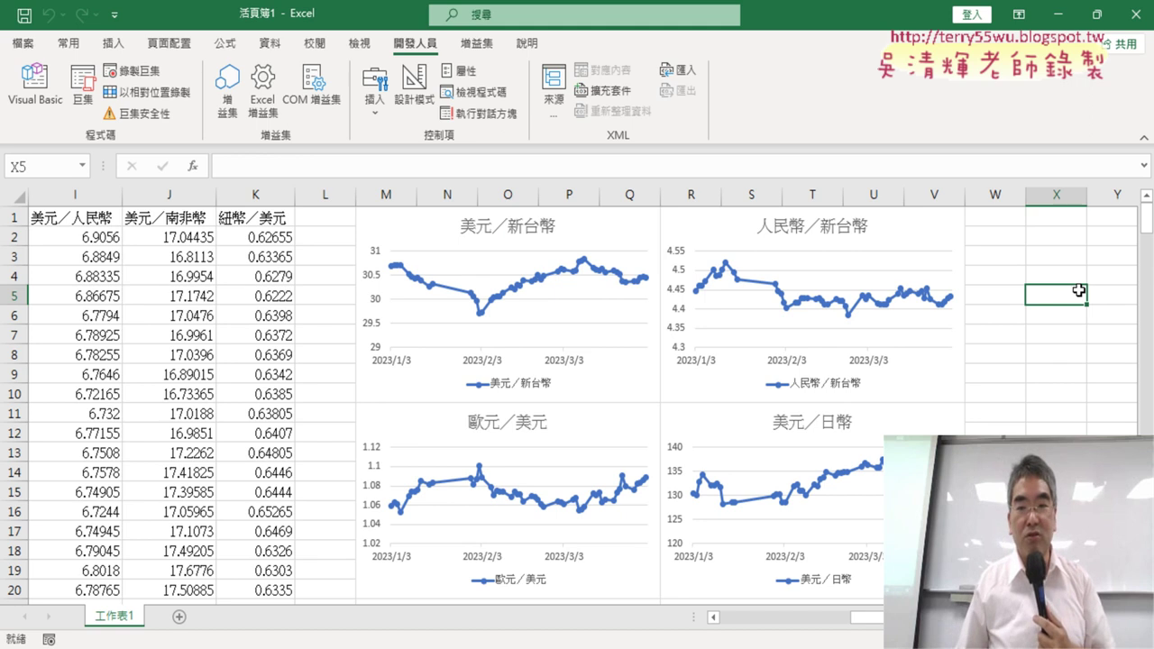
scroll(1037, 320, "down", 3)
scroll(1037, 319, "up", 3)
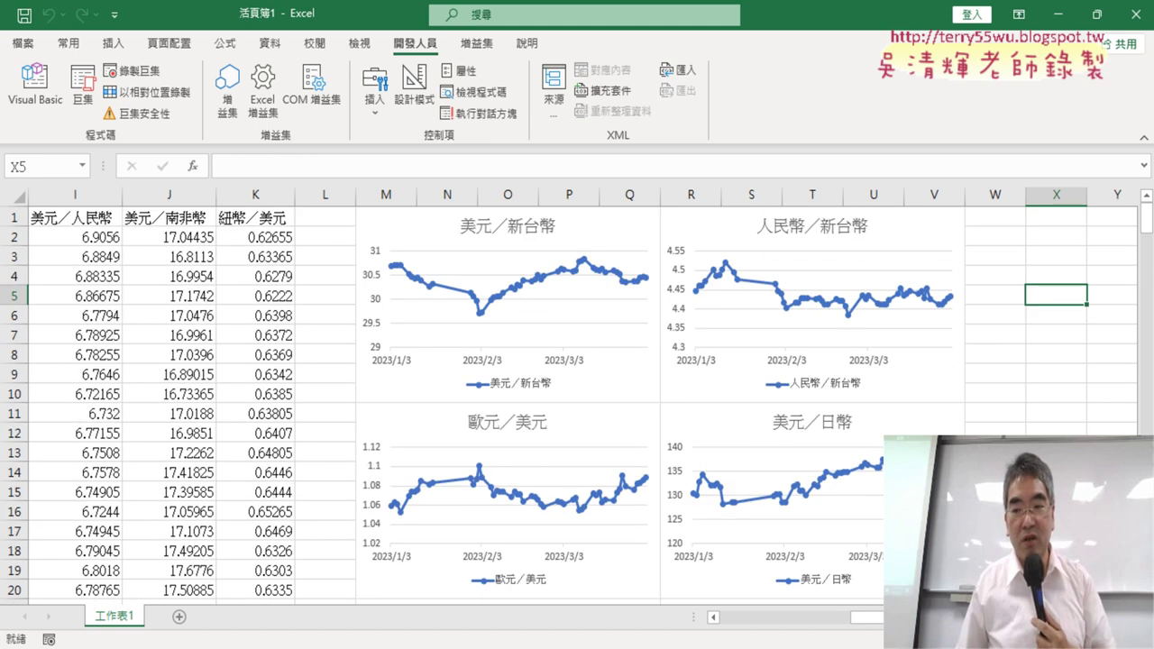
scroll(807, 373, "right", 3)
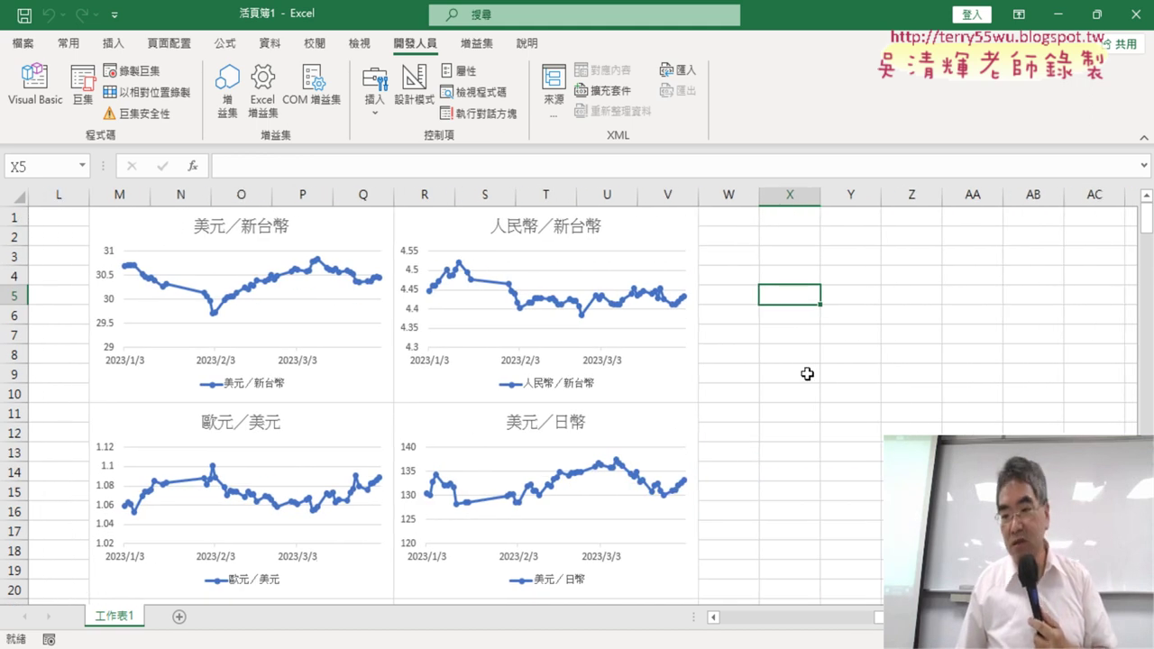